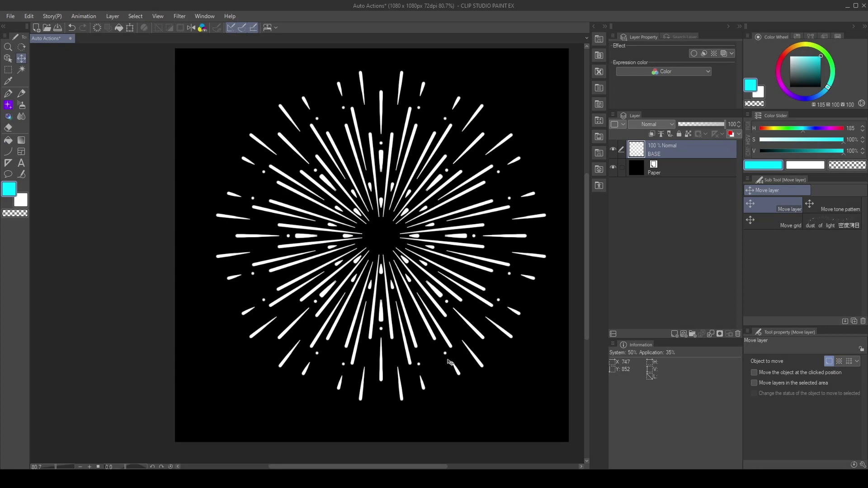
Show the Auto Action palette, create a new action called 'Glow' and begin recording it.
left_click(203, 16)
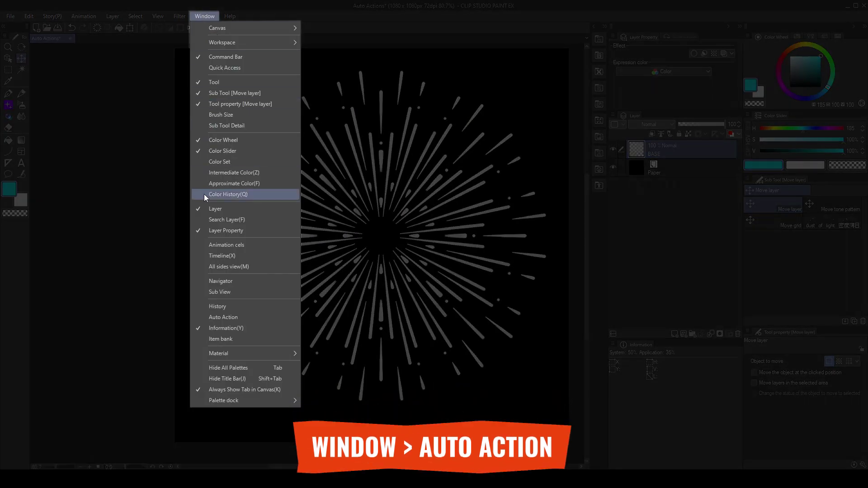
left_click(224, 317)
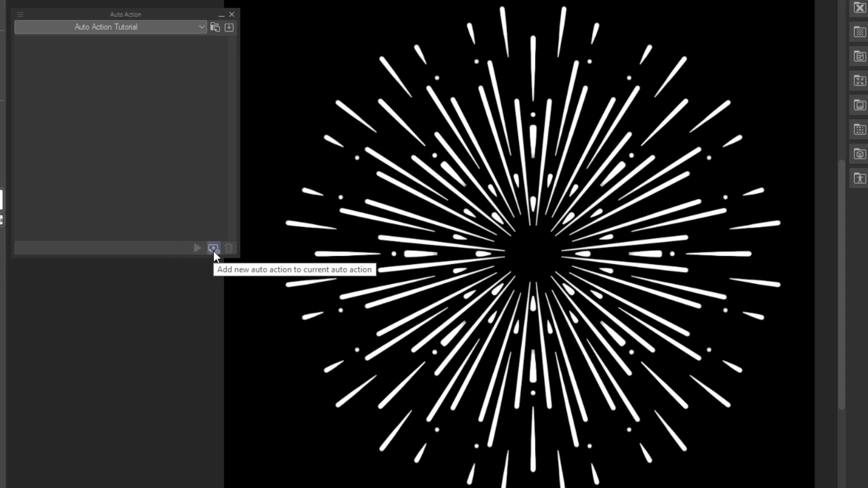
left_click(204, 245)
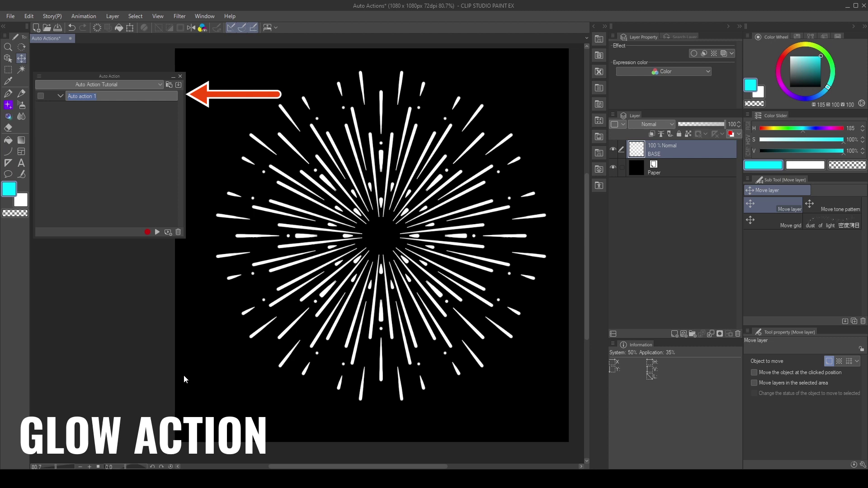
type("Glow")
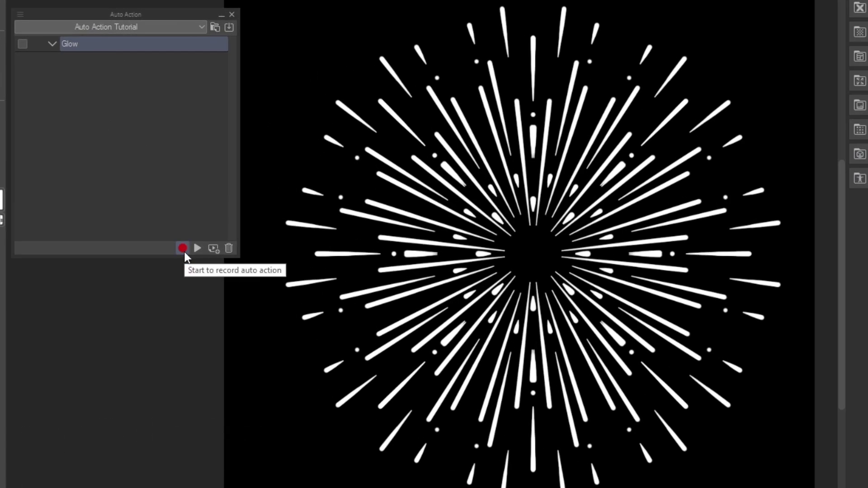
left_click(184, 250)
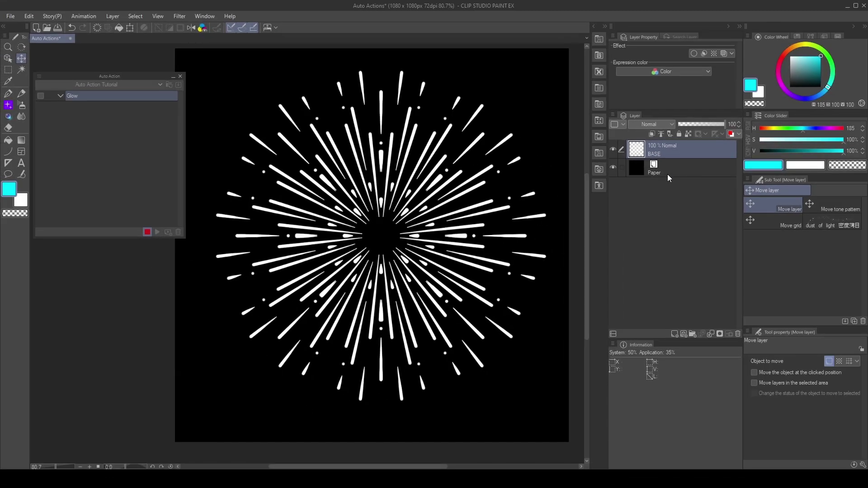
Duplicate the BASE layer and set the drawing colour to teal (R 0 G 255 B 207).
right_click(667, 151)
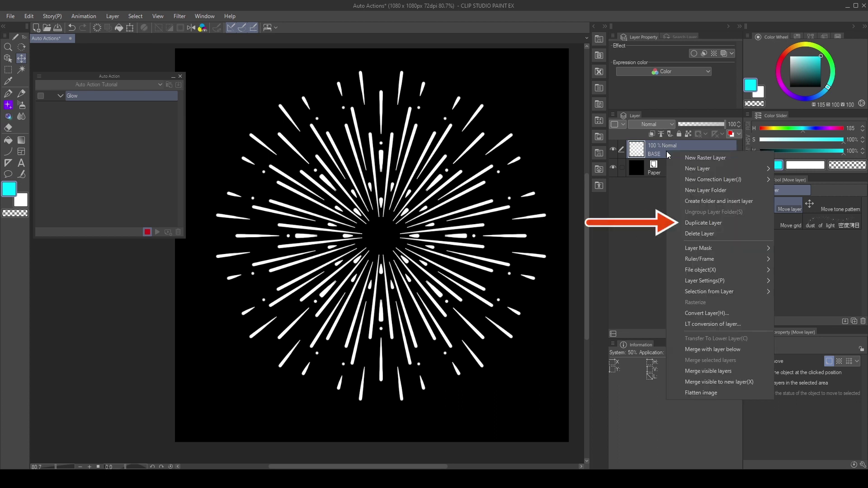
left_click(703, 223)
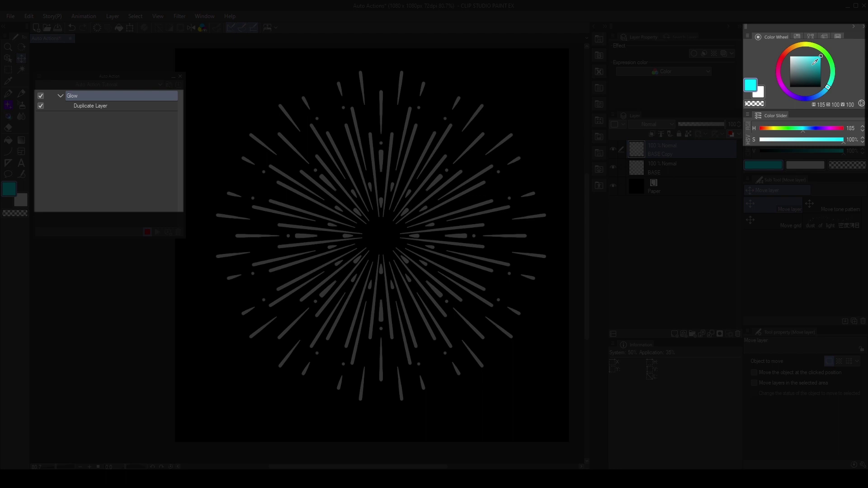
left_click(815, 62)
left_click_drag(833, 84, 829, 93)
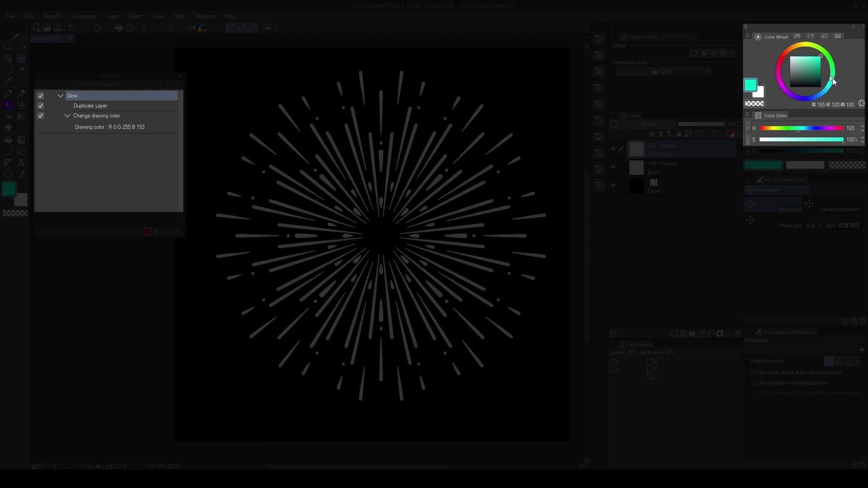
left_click_drag(827, 55, 831, 80)
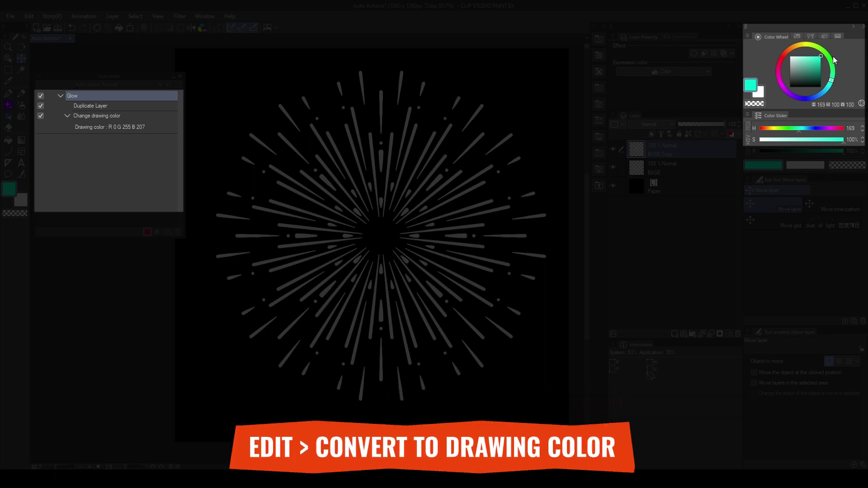
Recolour the copy with the teal drawing colour and set its blending mode to Add (Glow).
left_click(28, 16)
left_click(82, 179)
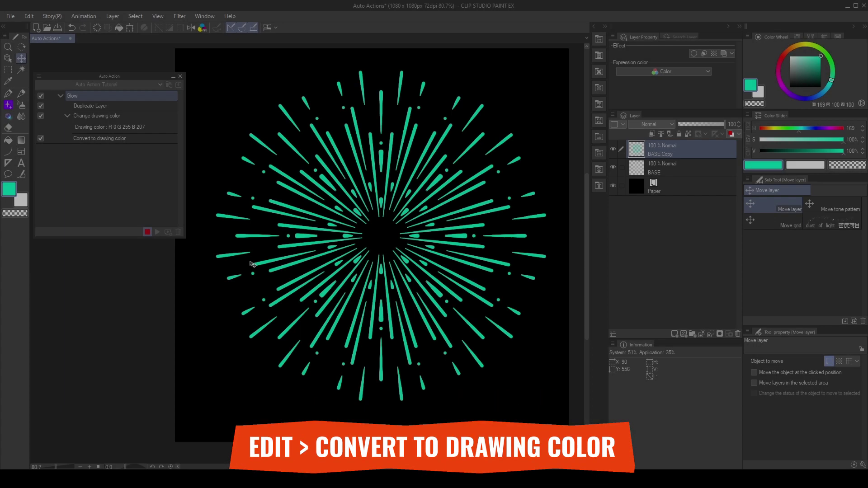
left_click(662, 128)
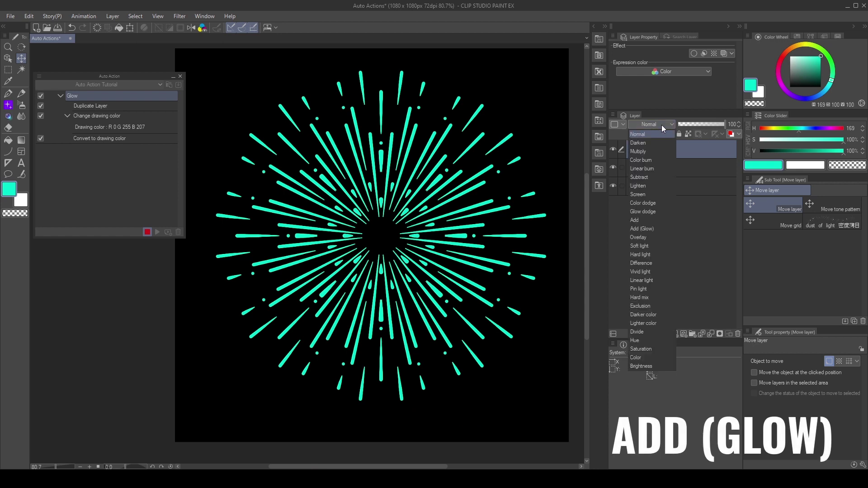
left_click(641, 228)
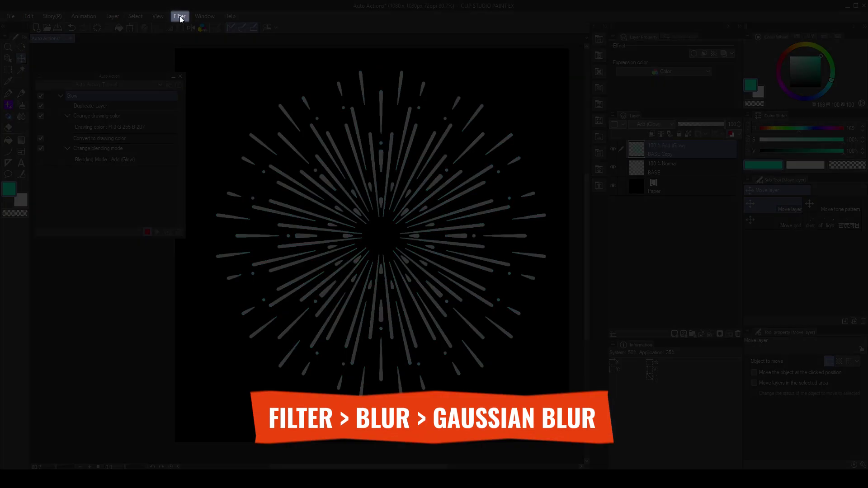
left_click(180, 16)
mouse_move(196, 28)
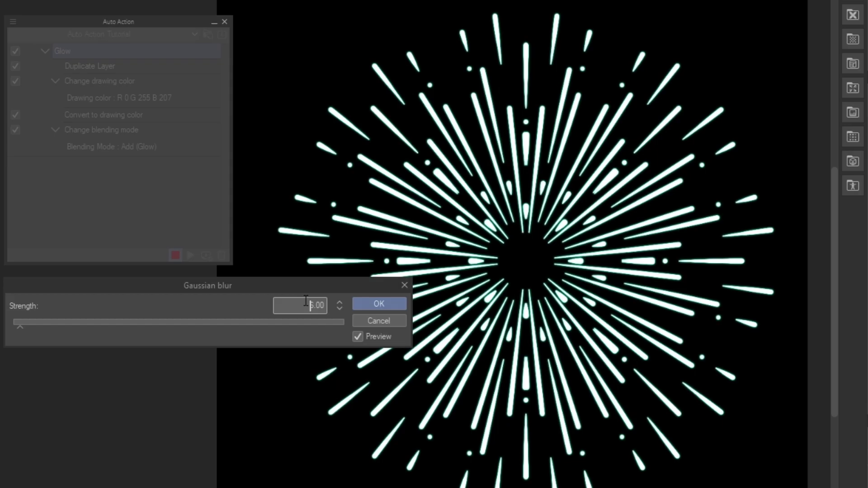
Apply a Gaussian blur of strength 50, then stop recording the Glow action.
double_click(306, 301)
type("30")
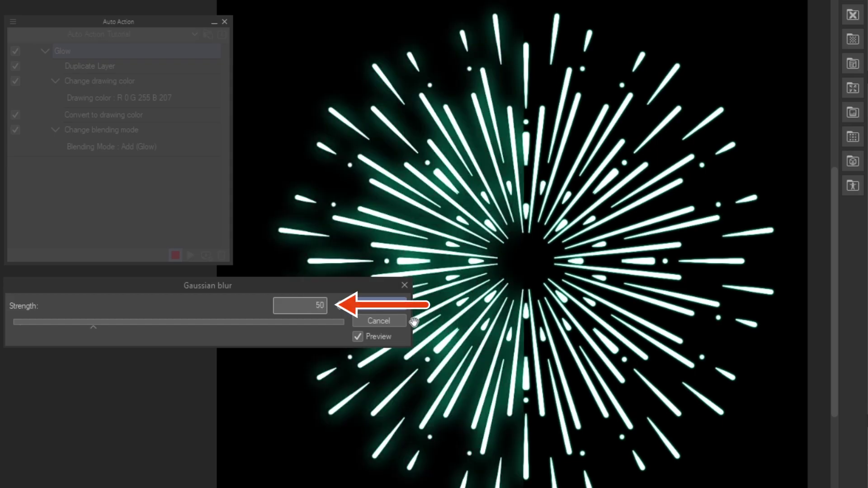
left_click(381, 303)
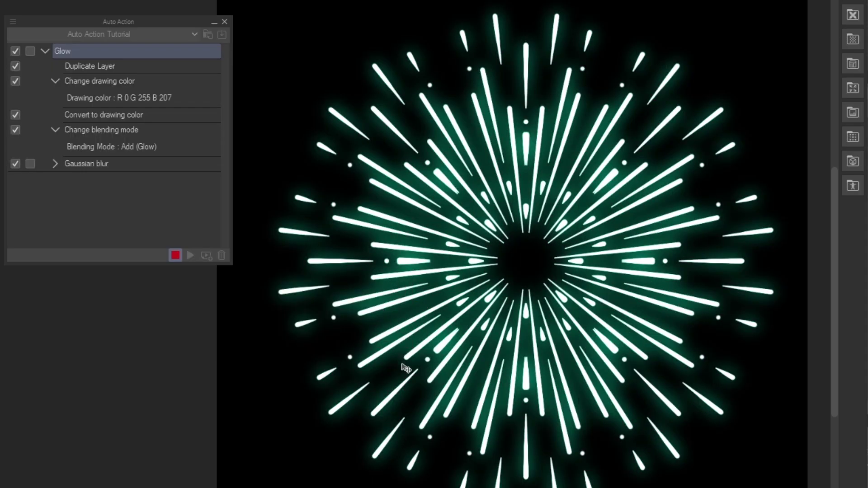
left_click(175, 255)
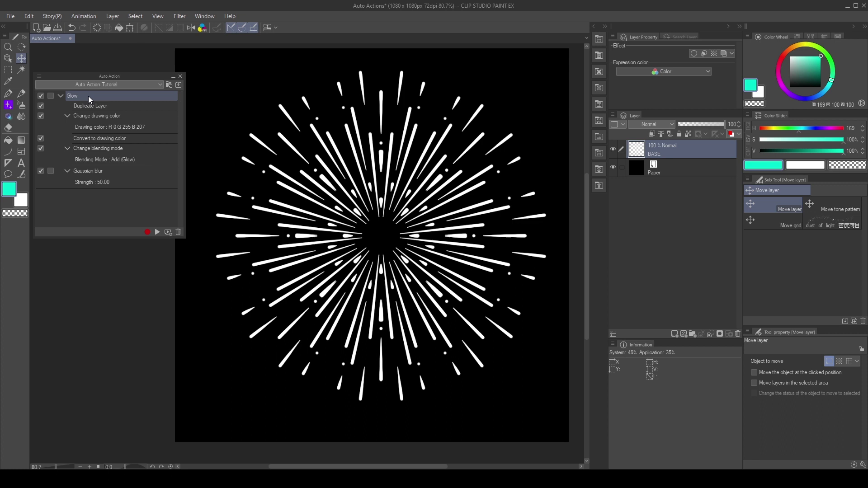
left_click(157, 232)
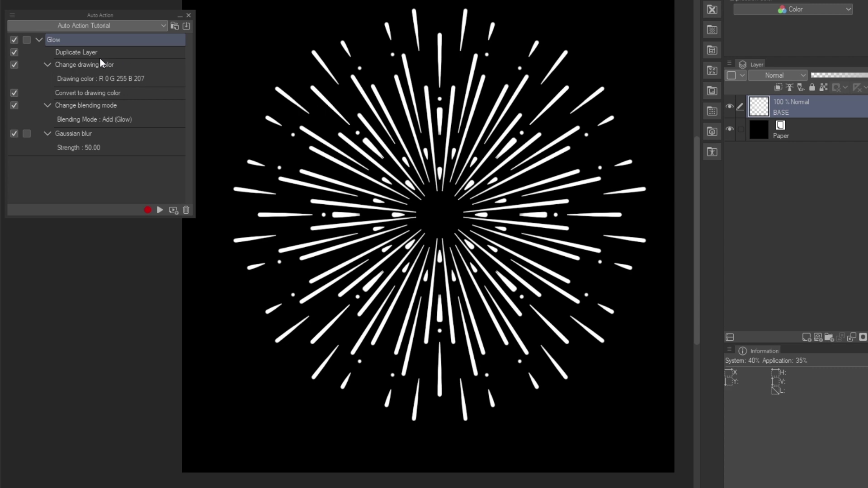
Copy the Duplicate Layer step to the end of Glow, delete the extra copy, and select Glow.
right_click(78, 50)
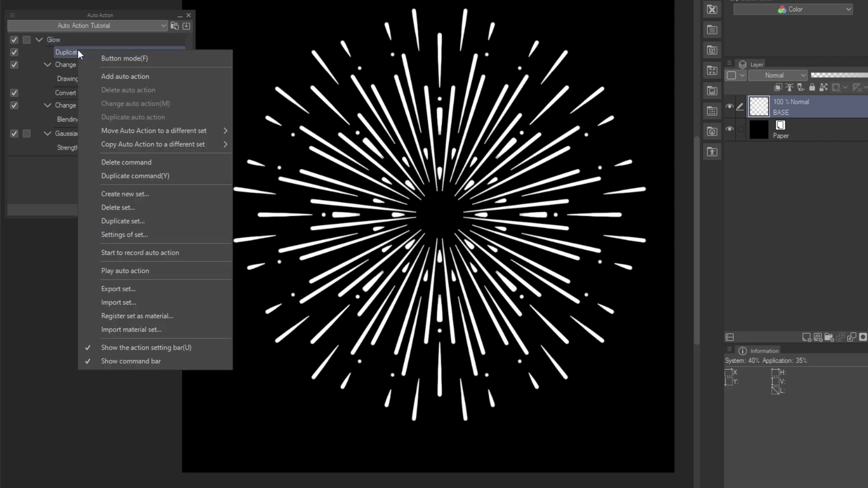
left_click(139, 178)
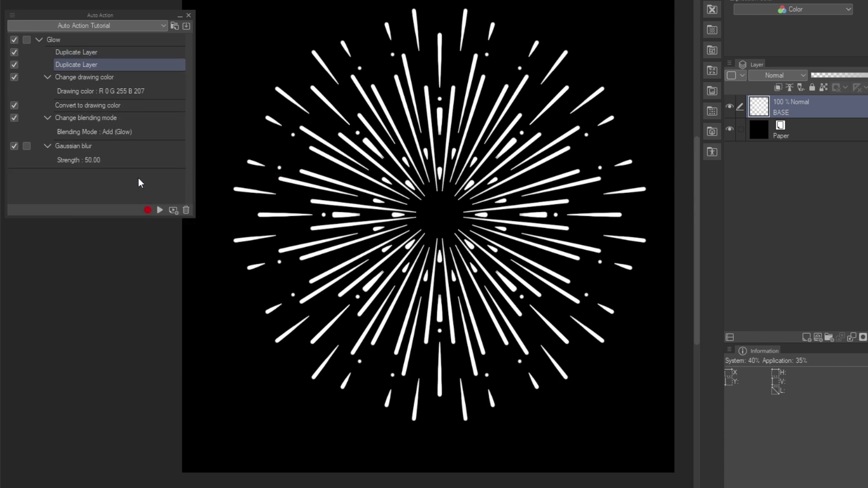
left_click_drag(89, 64, 88, 167)
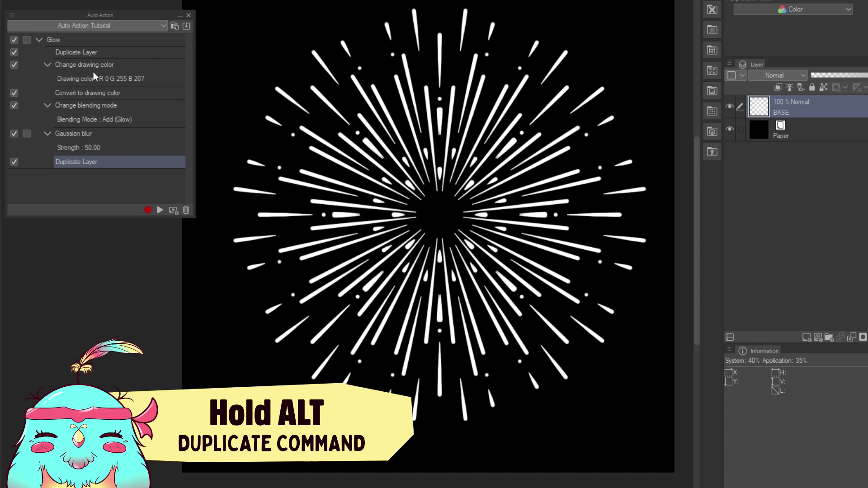
left_click_drag(78, 162, 83, 179)
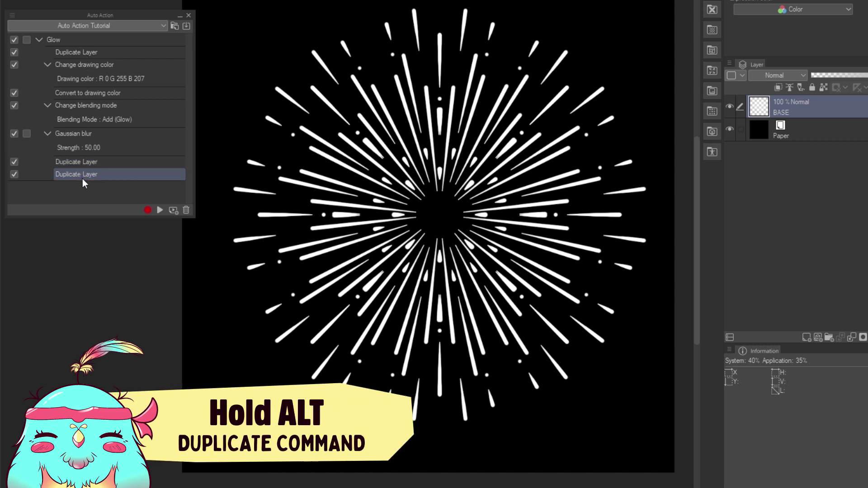
left_click(186, 209)
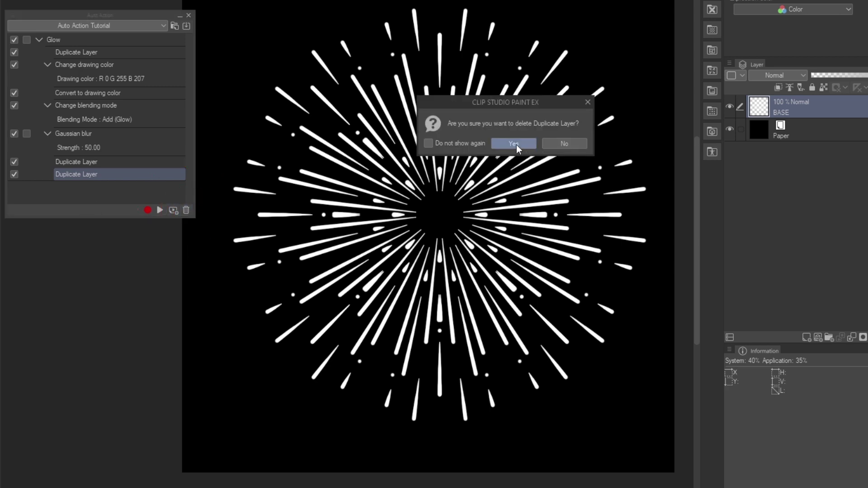
left_click(513, 143)
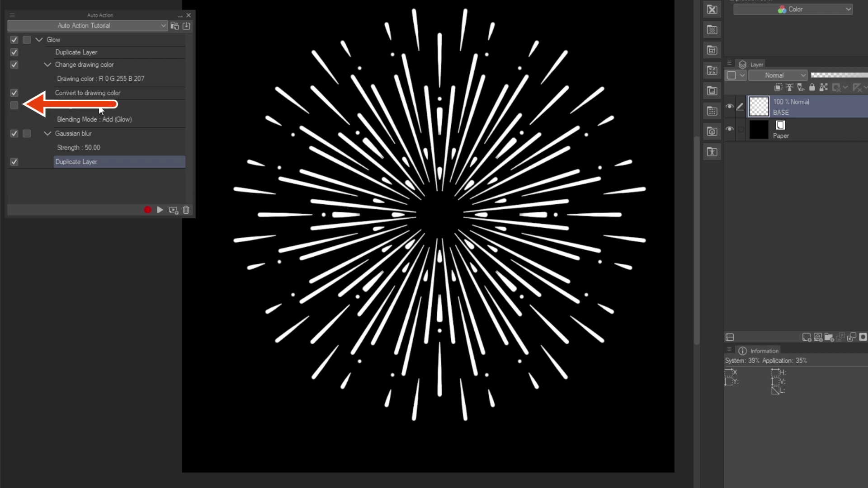
left_click(77, 39)
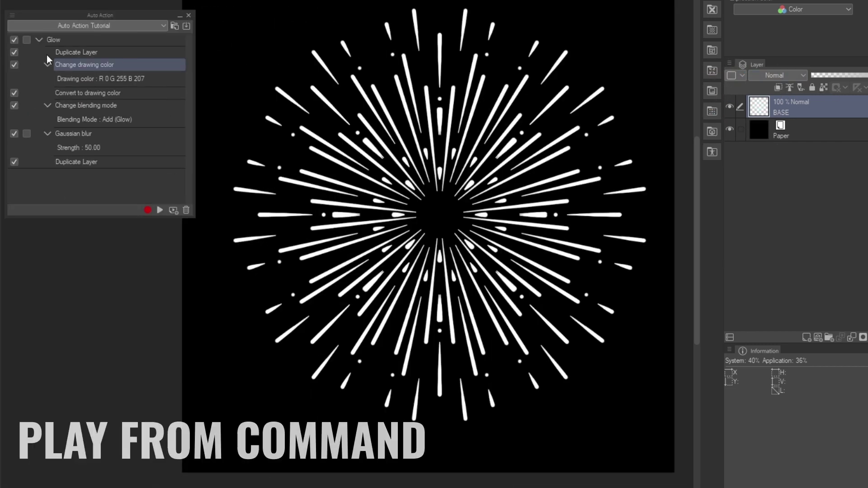
Select the Change drawing color step in the Glow action.
left_click(50, 54)
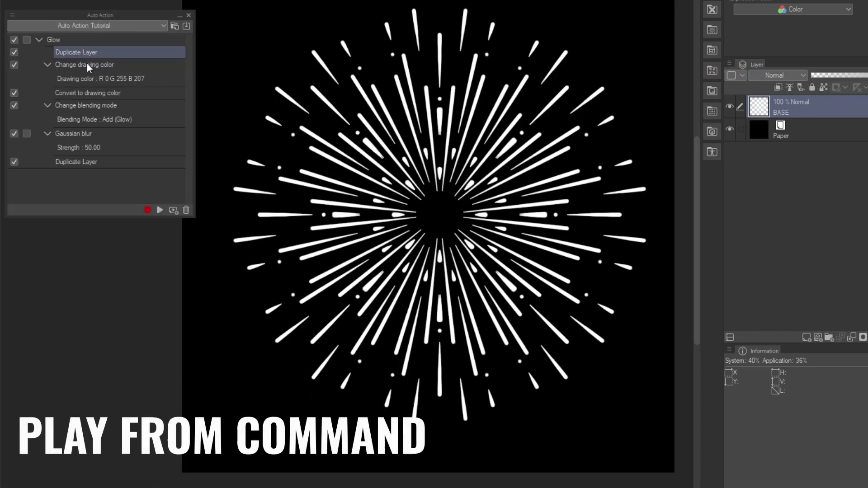
left_click(89, 68)
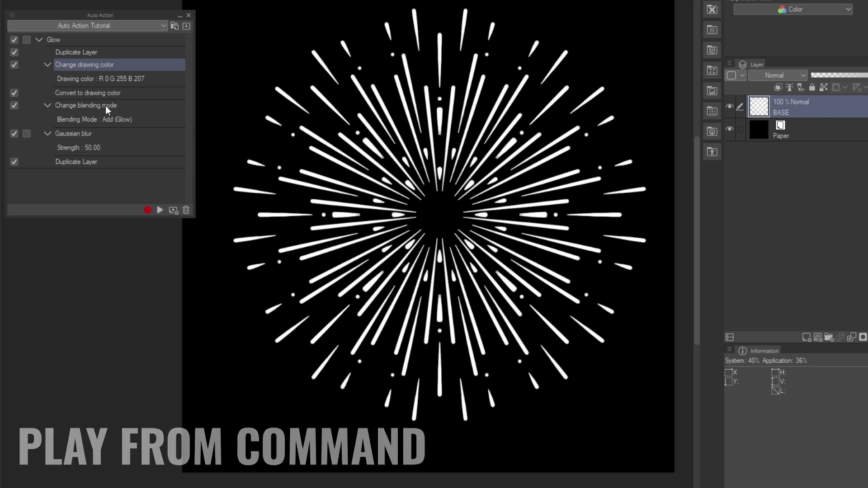
left_click(89, 53)
left_click(90, 65)
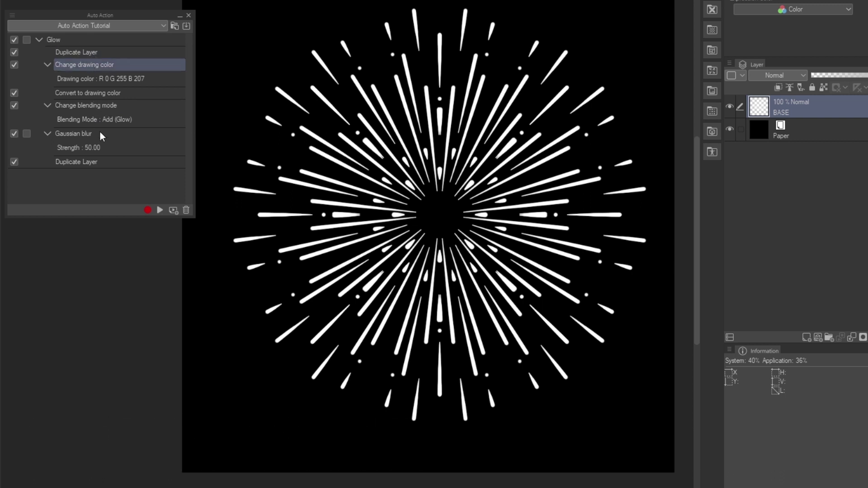
left_click(88, 90)
left_click(94, 66)
Record the drawing colour as red (R 255 G 0 B 48) and add a Delete Layer step for BASE.
left_click(147, 210)
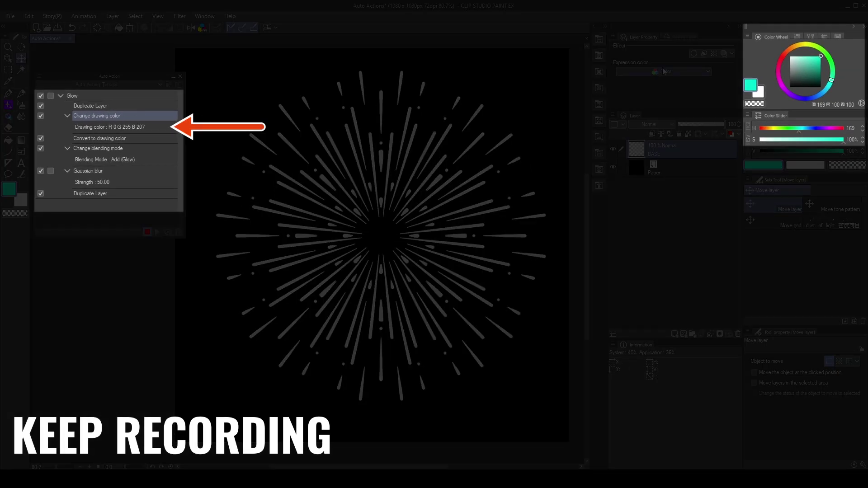
left_click(780, 62)
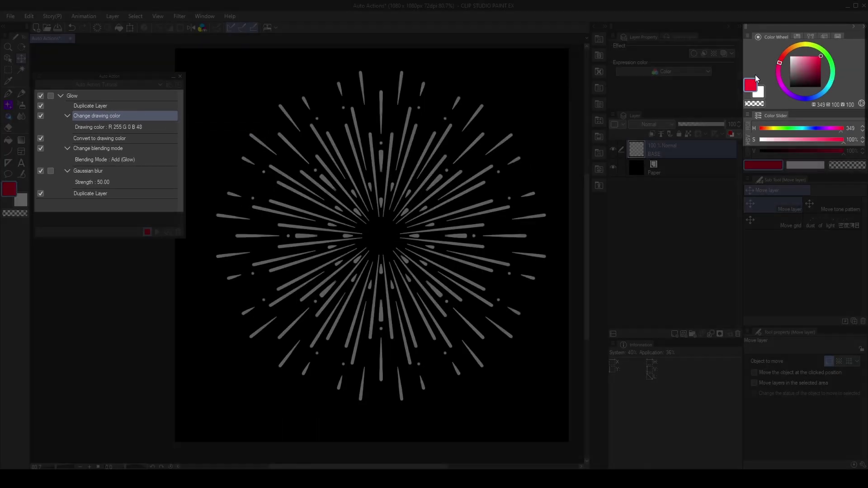
right_click(680, 149)
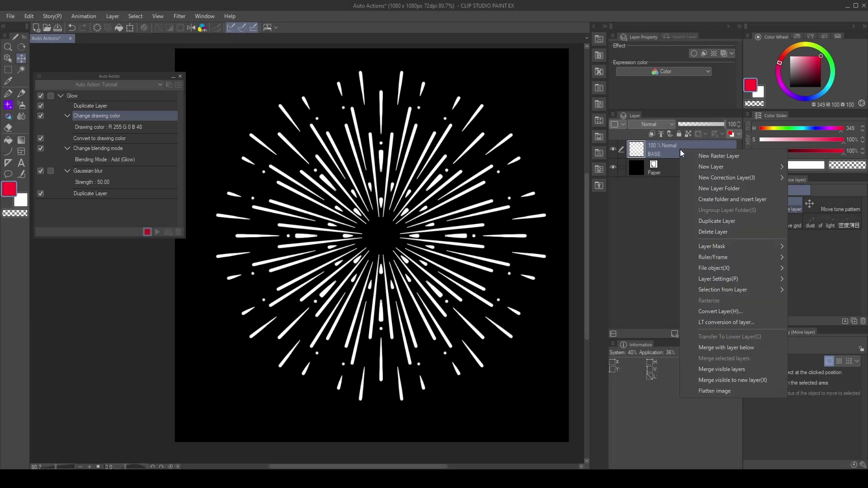
left_click(726, 232)
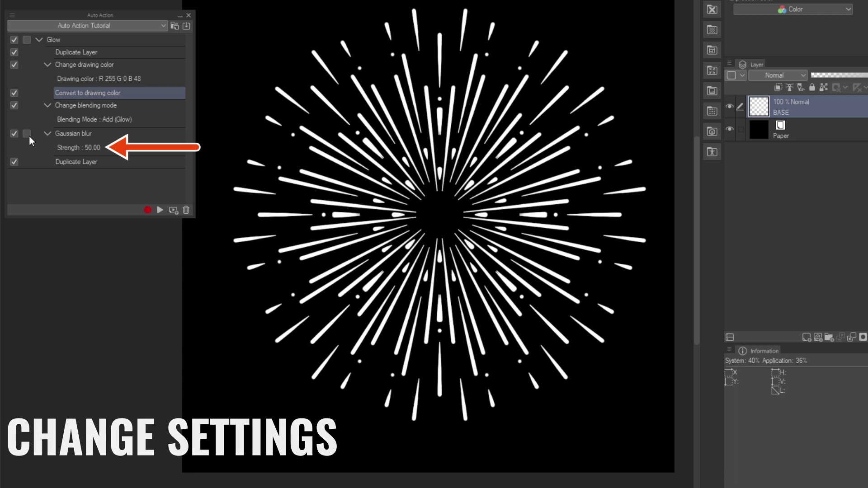
Make the Gaussian blur step show its dialog and run Glow with blur strength 150.
left_click(29, 137)
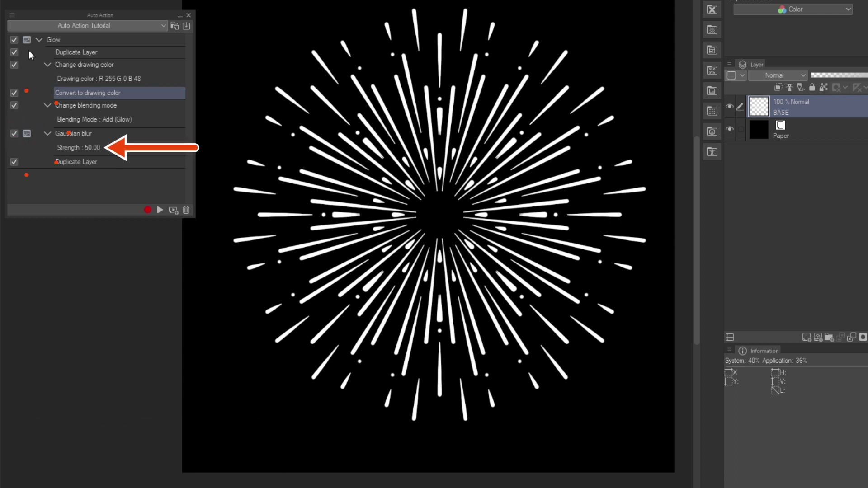
left_click(79, 39)
left_click(159, 210)
left_click_drag(151, 265, 228, 267)
key("shift+Tab")
type("150")
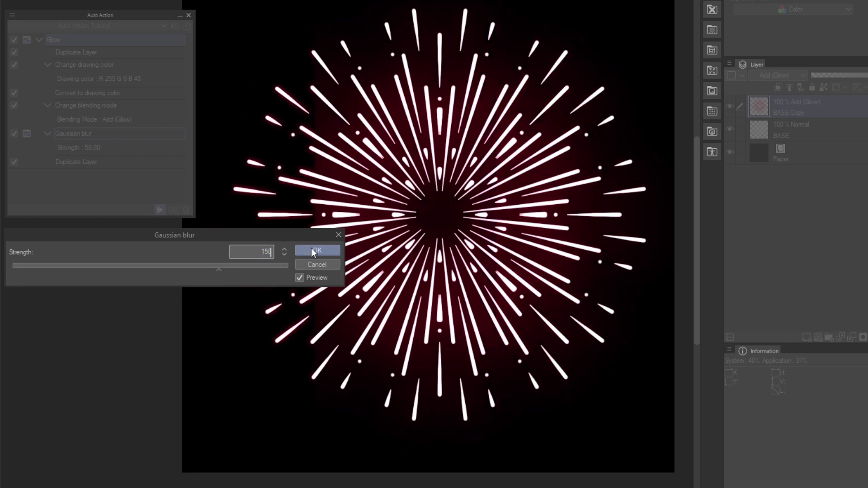
left_click(317, 250)
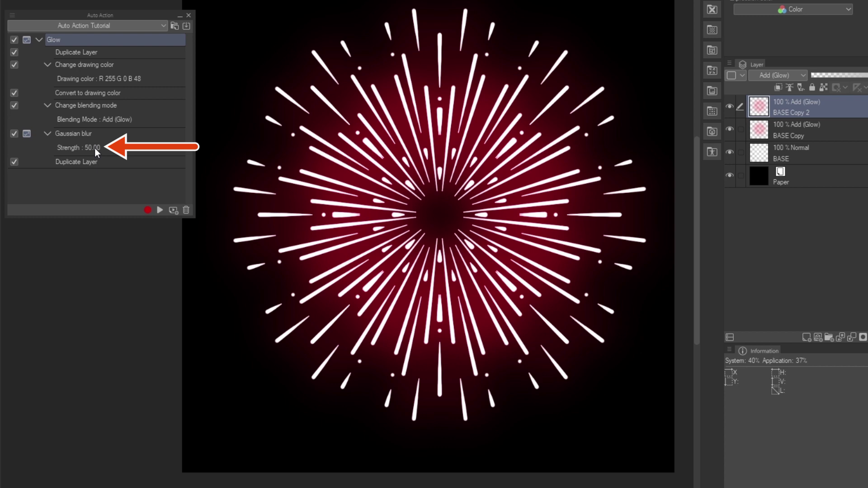
Turn off the blur step's dialog prompt, undo the glow, and run Glow again.
left_click(27, 134)
key("ctrl+z")
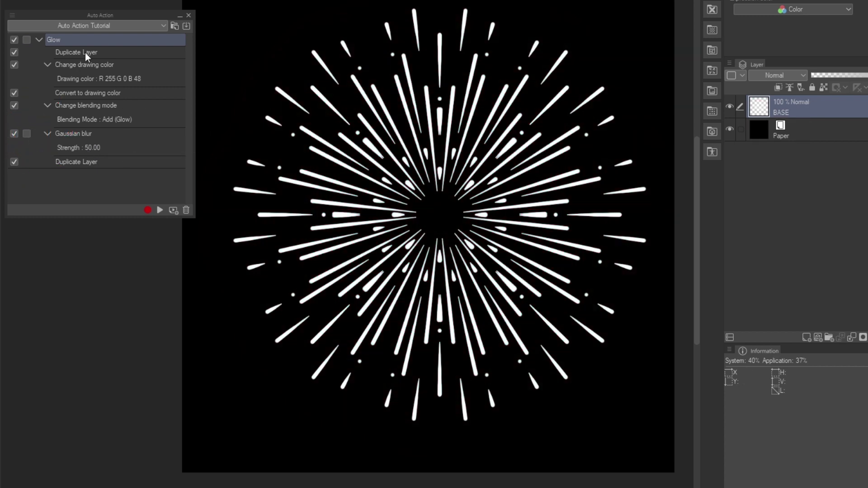
left_click(161, 211)
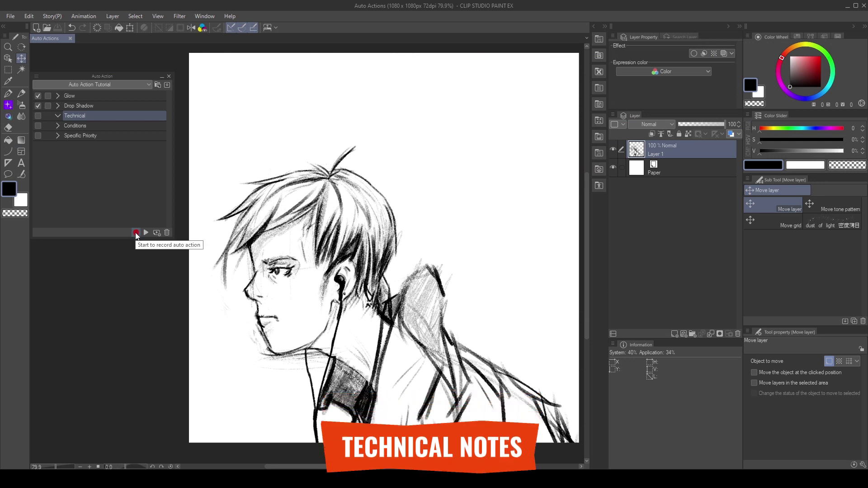
Record a new raster layer and a switch to Layer 1 into the Technical action.
left_click(136, 233)
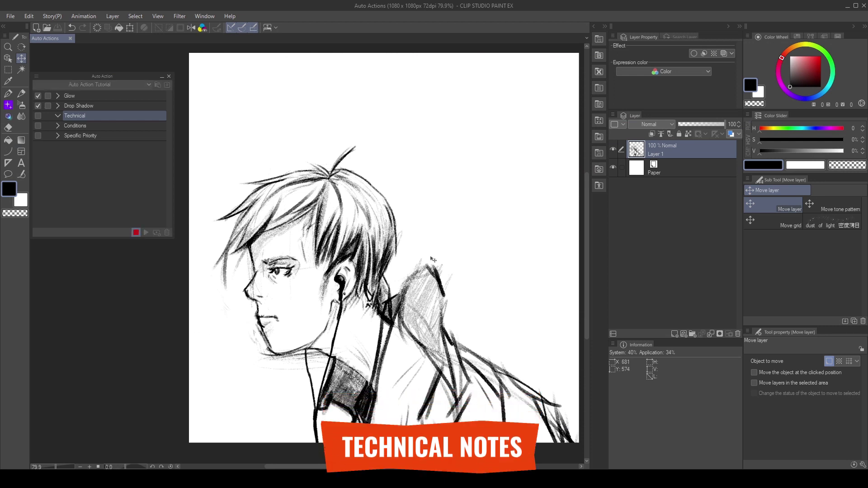
left_click(674, 338)
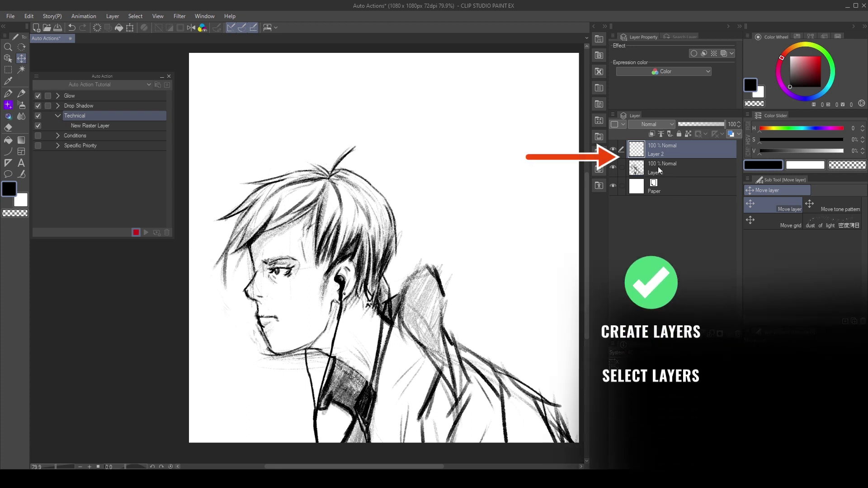
left_click(658, 167)
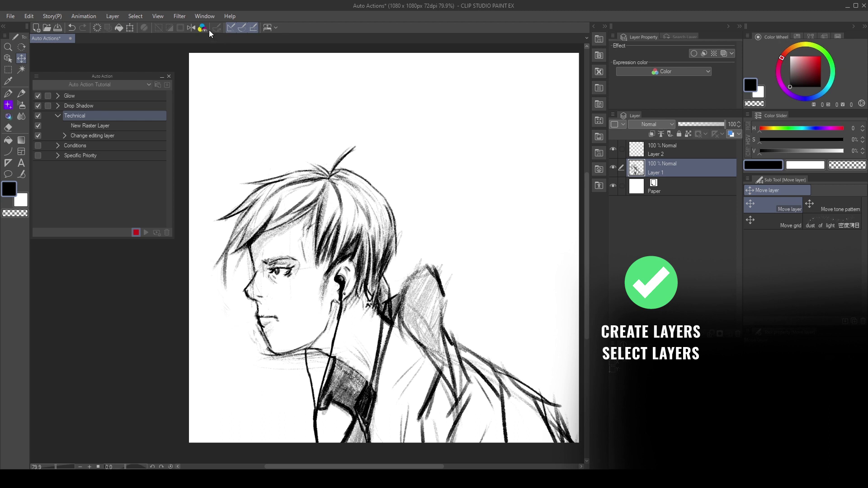
Switch to the pen, draw a test stroke across the canvas, and undo it.
left_click(9, 93)
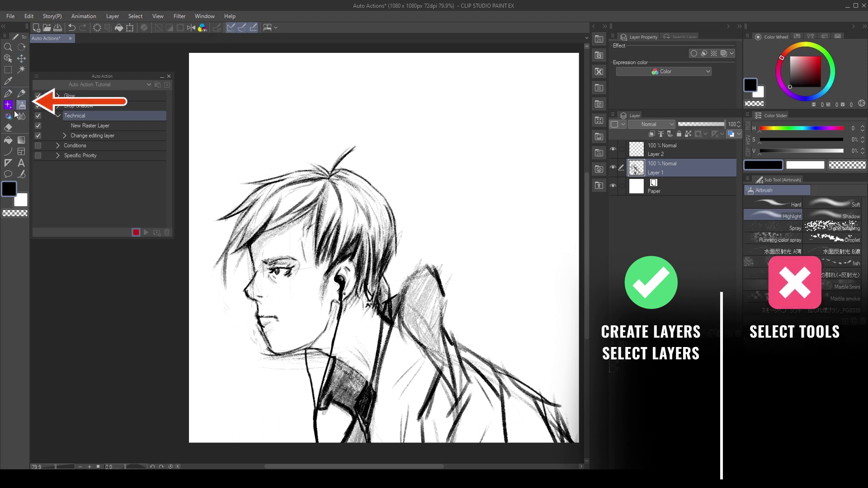
key("p")
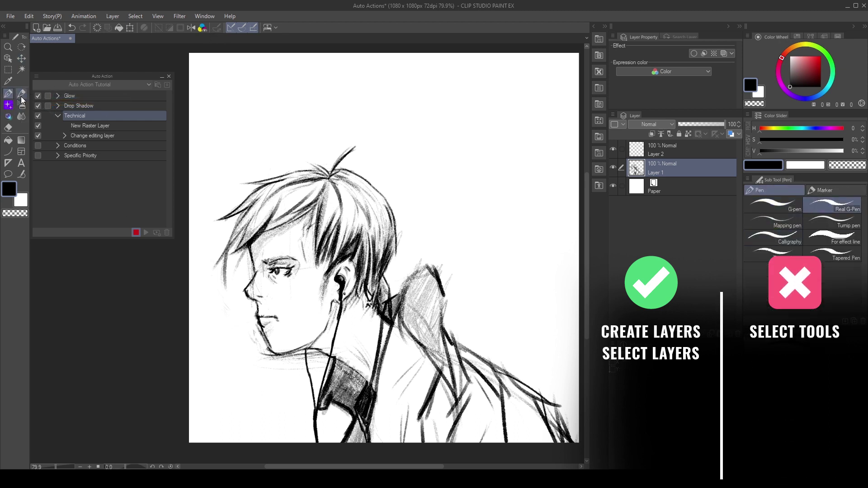
mouse_move(260, 148)
left_mouse_down()
mouse_move(389, 138)
mouse_move(434, 206)
mouse_move(529, 173)
left_mouse_up()
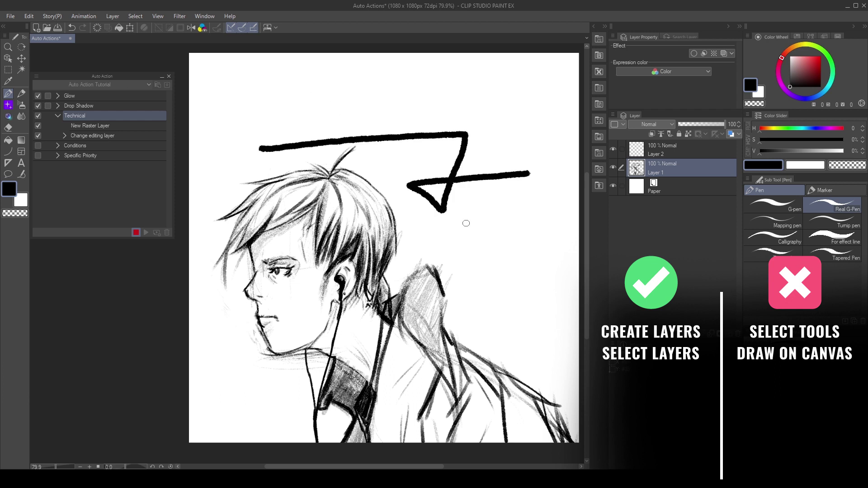
key("ctrl+z")
Open and close the Navigator palette, then flip the canvas view horizontally.
left_click(205, 16)
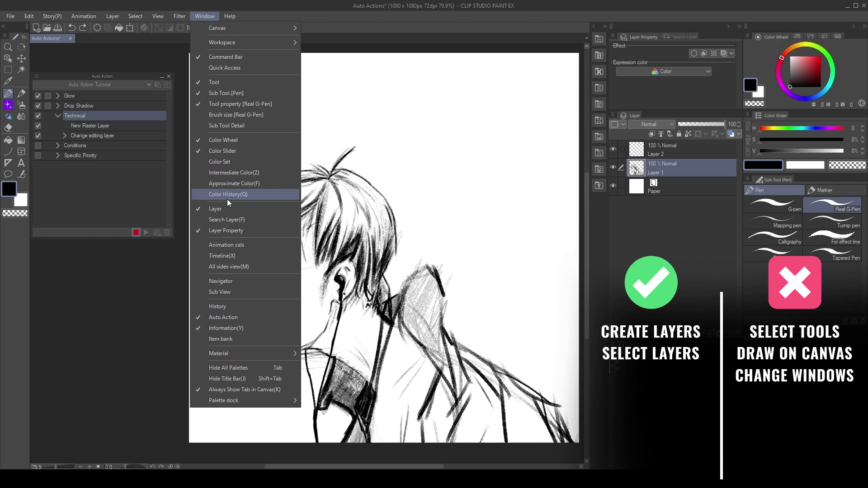
left_click(239, 281)
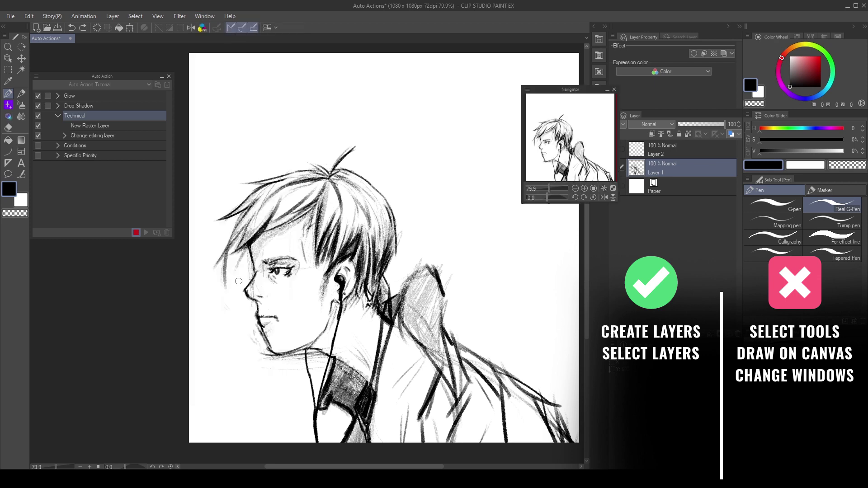
left_click(614, 90)
left_click(159, 16)
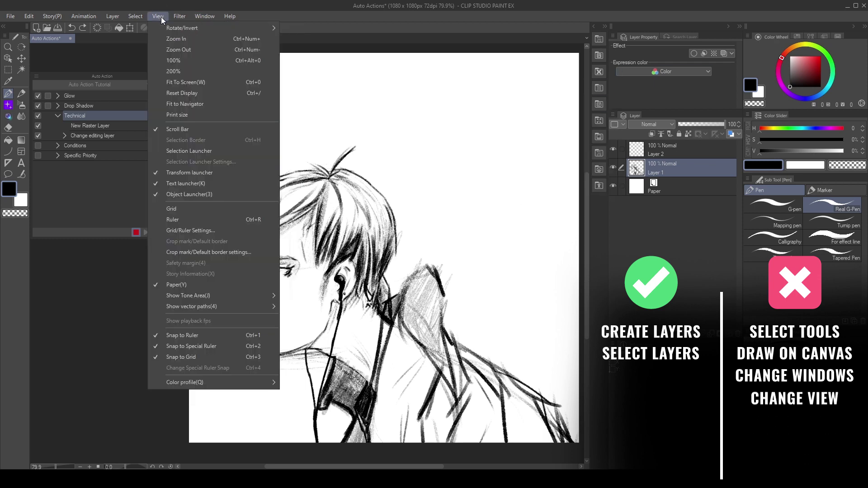
mouse_move(180, 28)
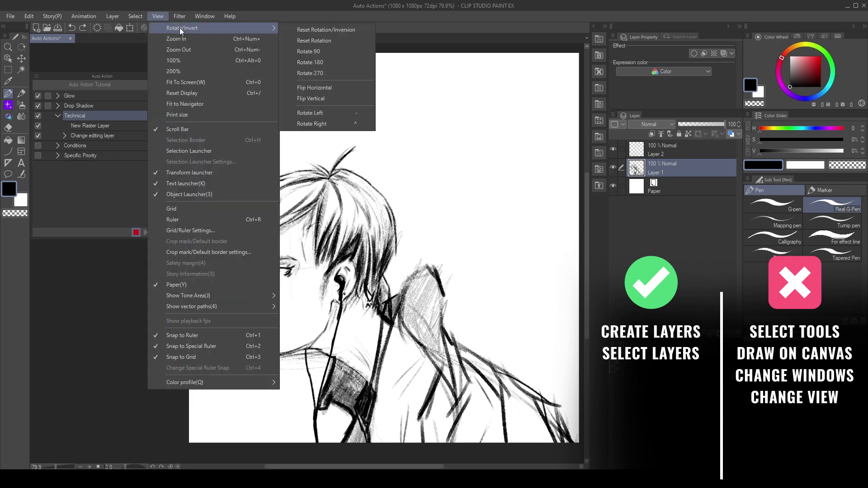
left_click(325, 88)
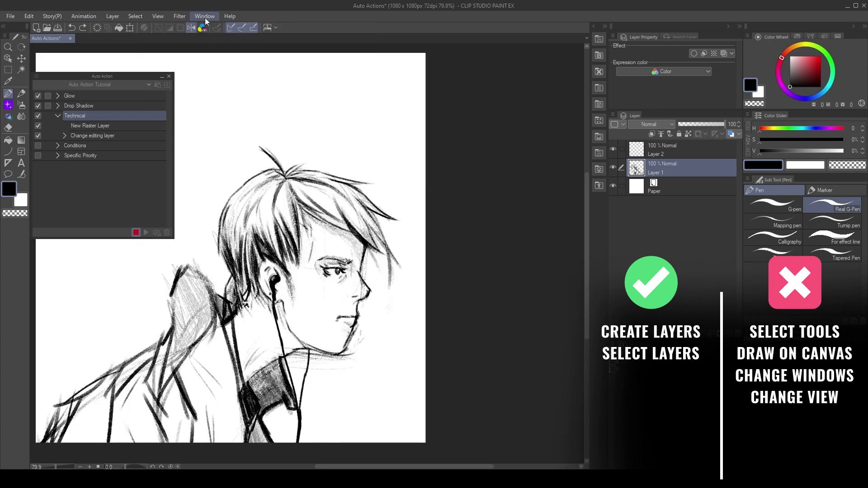
left_click(183, 16)
Move the sketch layer up and right, then nudge it back down slightly.
mouse_move(229, 28)
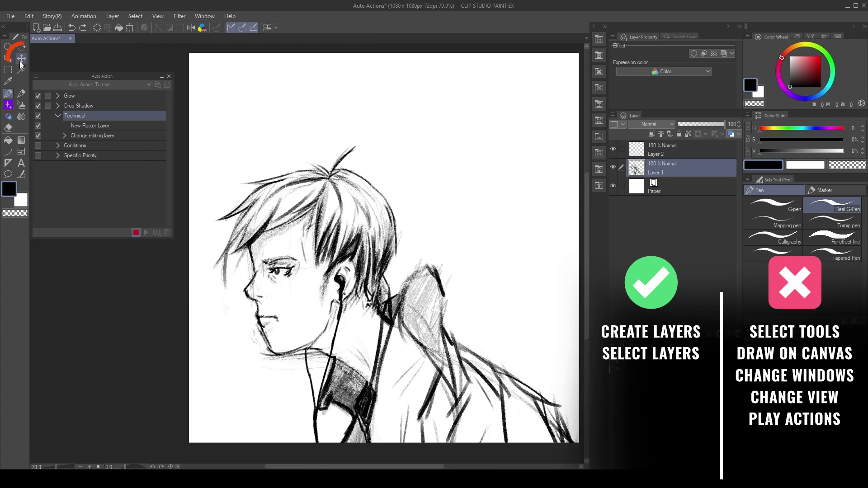
left_click(22, 58)
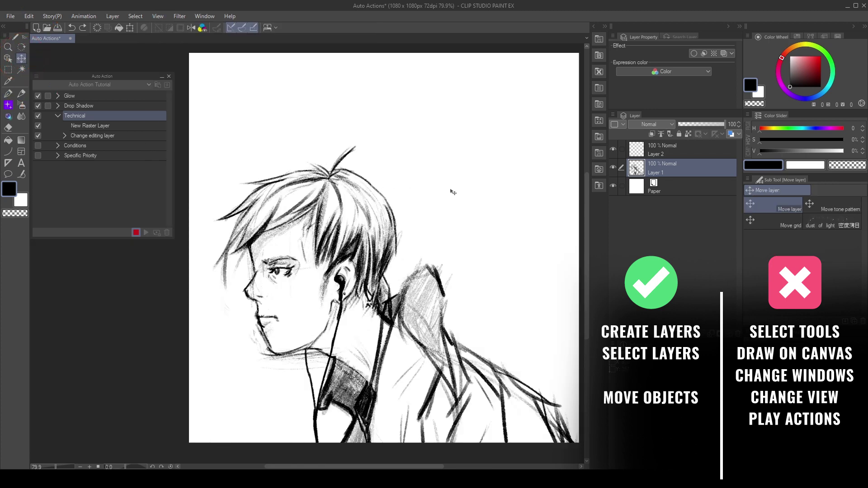
left_click_drag(325, 222, 364, 156)
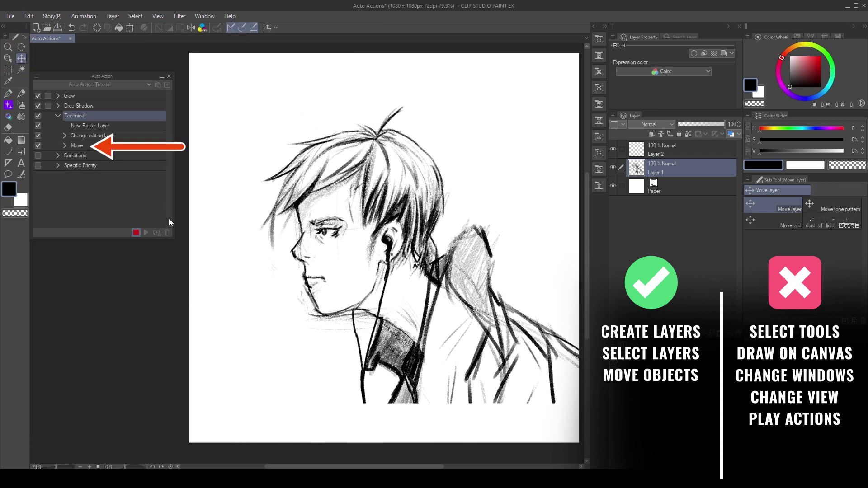
mouse_move(323, 194)
left_mouse_down()
mouse_move(331, 220)
mouse_move(293, 241)
left_mouse_up()
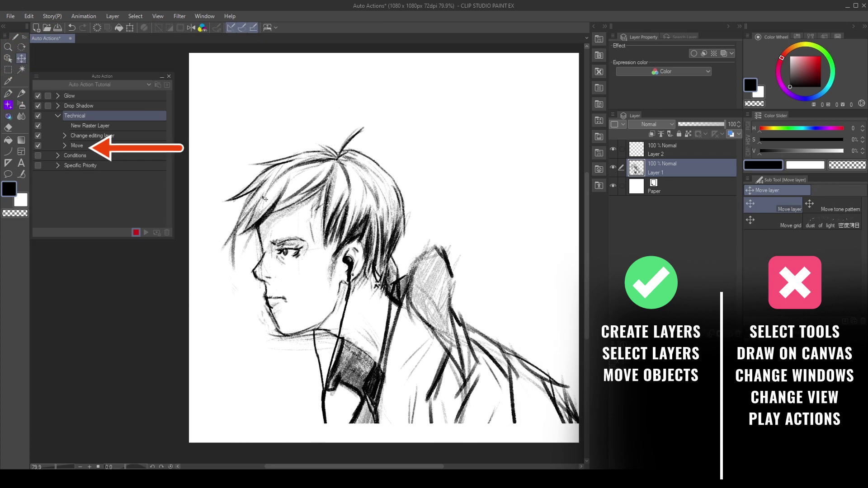
Warp the sketch with a Mesh Transformation by pulling two top control points and commit.
left_click(29, 17)
mouse_move(143, 232)
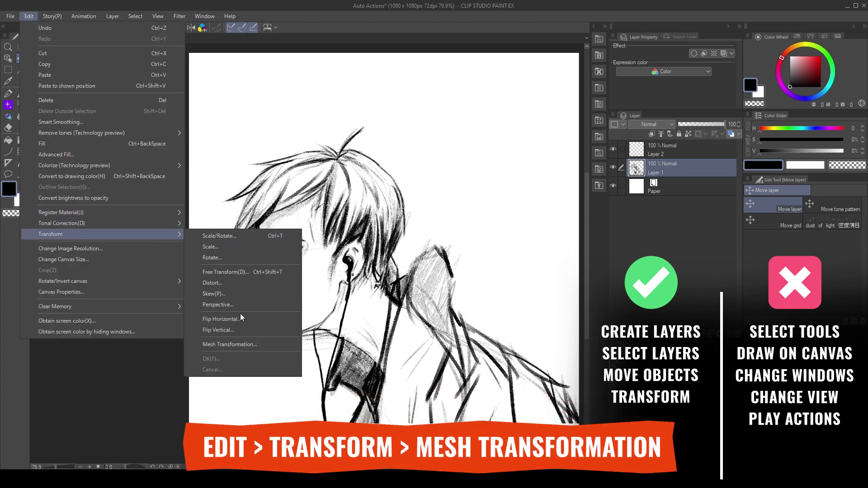
left_click(237, 344)
left_click_drag(221, 126, 210, 106)
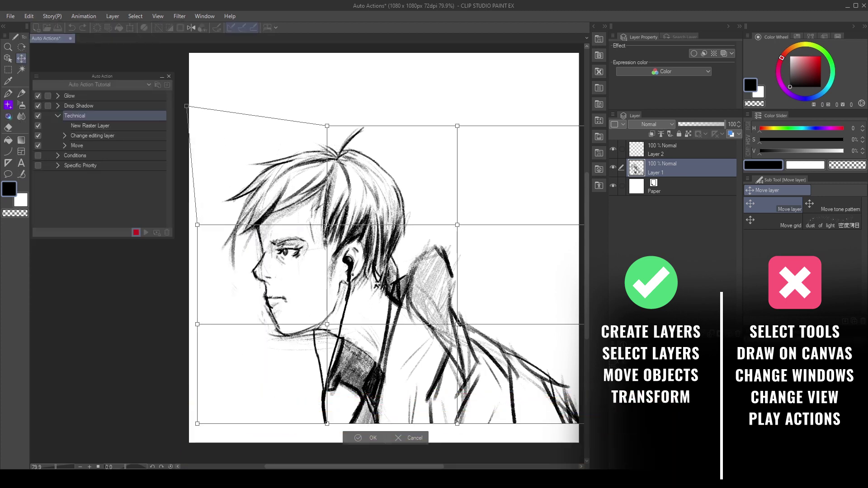
left_click_drag(358, 231, 361, 213)
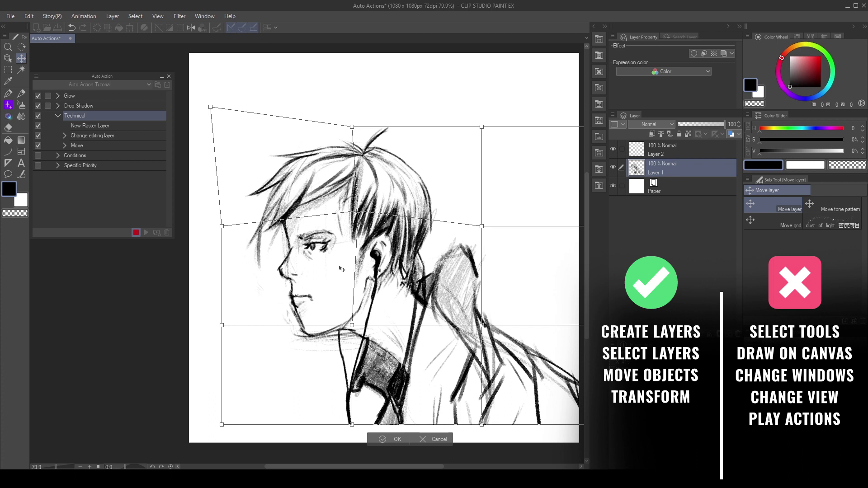
key("Return")
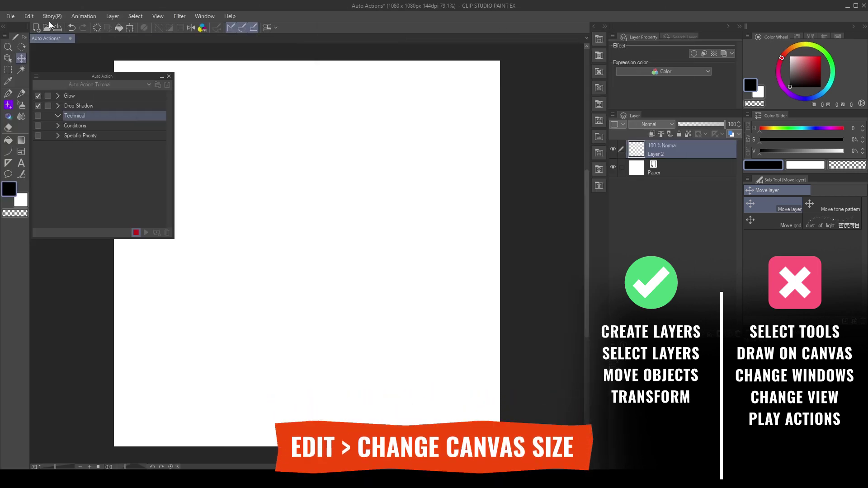
Record a Change Canvas Size step, confirming the dialog unchanged.
left_click(29, 15)
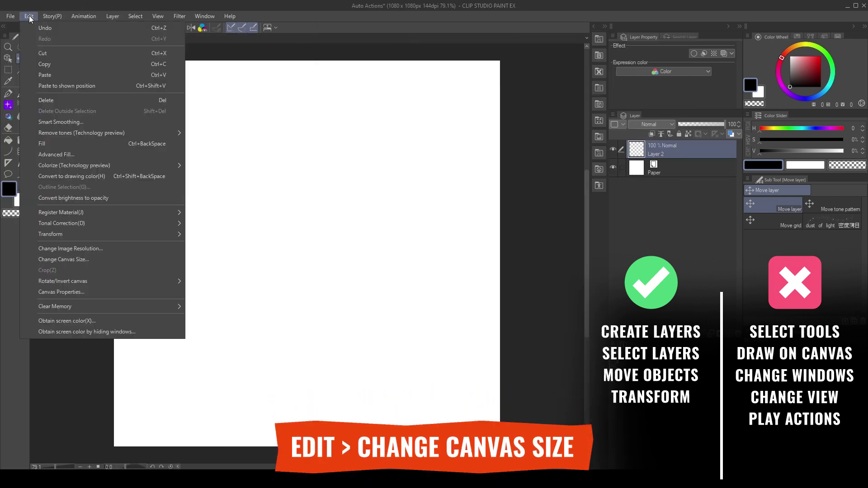
left_click(77, 259)
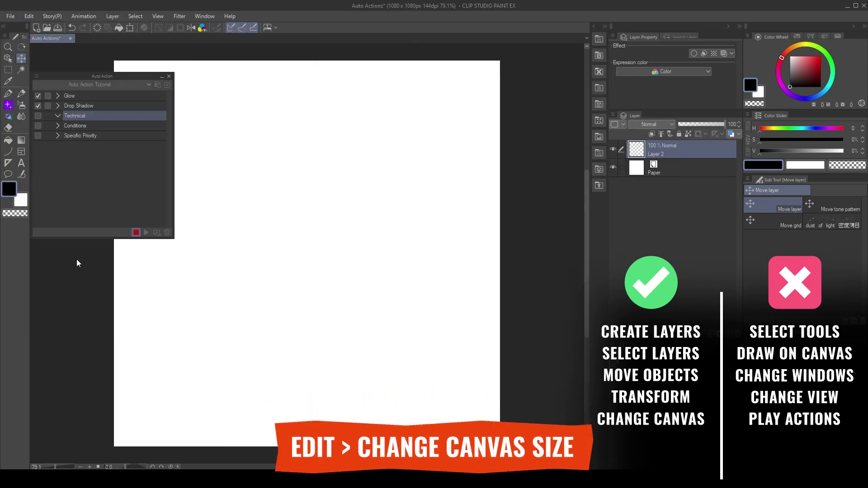
left_click(240, 301)
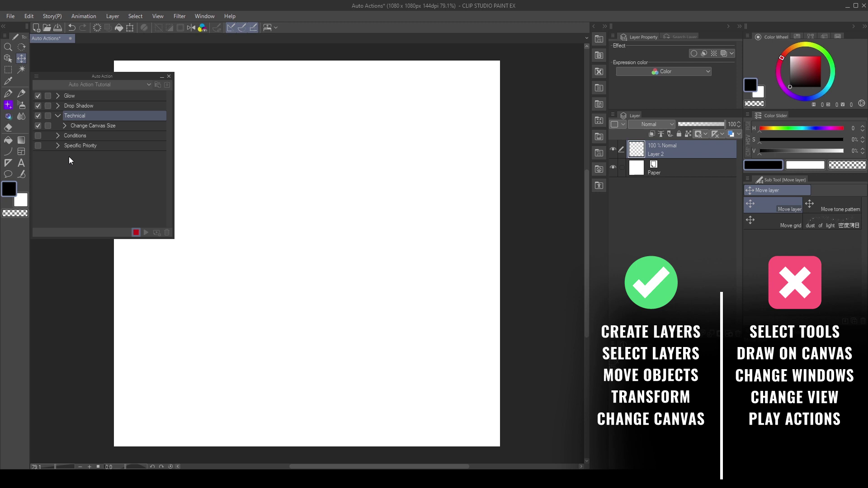
Open window reflection.png, then expand the Open step and widen the palette to show its path.
left_click(10, 16)
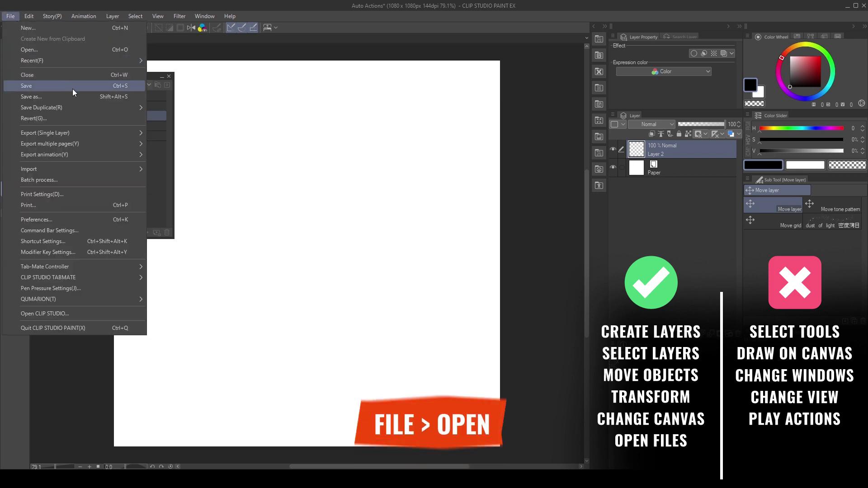
left_click(70, 50)
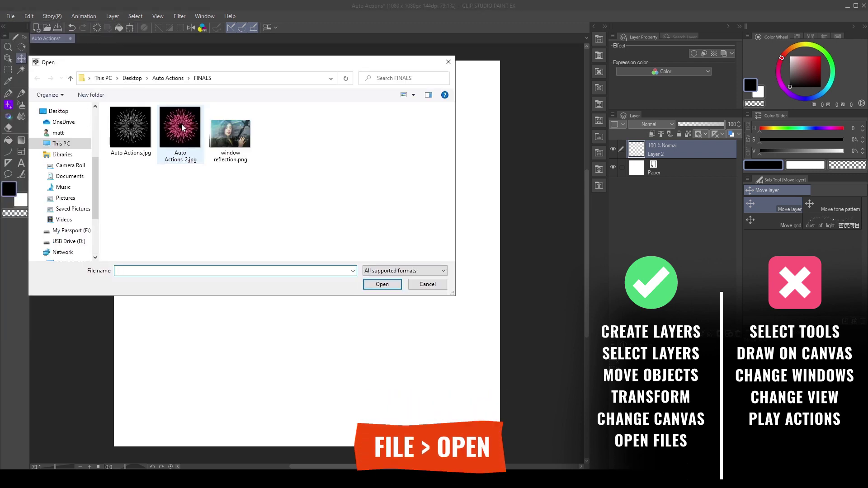
left_click(226, 142)
double_click(226, 142)
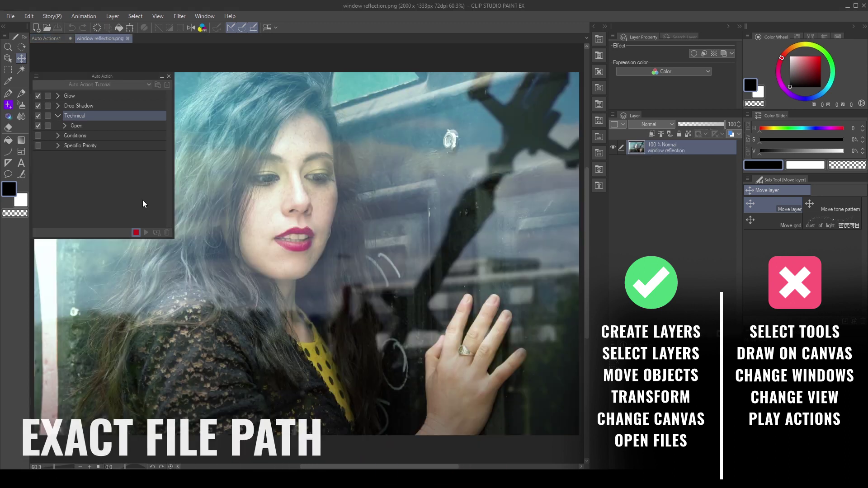
left_click(65, 126)
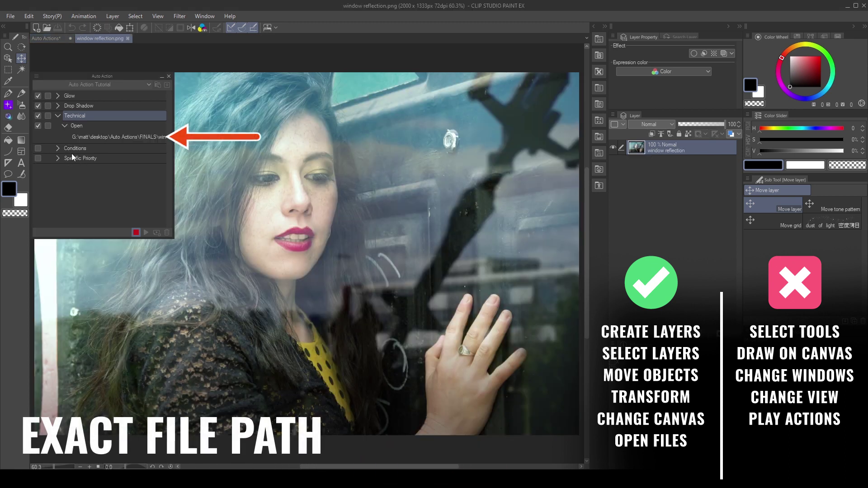
left_click_drag(174, 135, 254, 136)
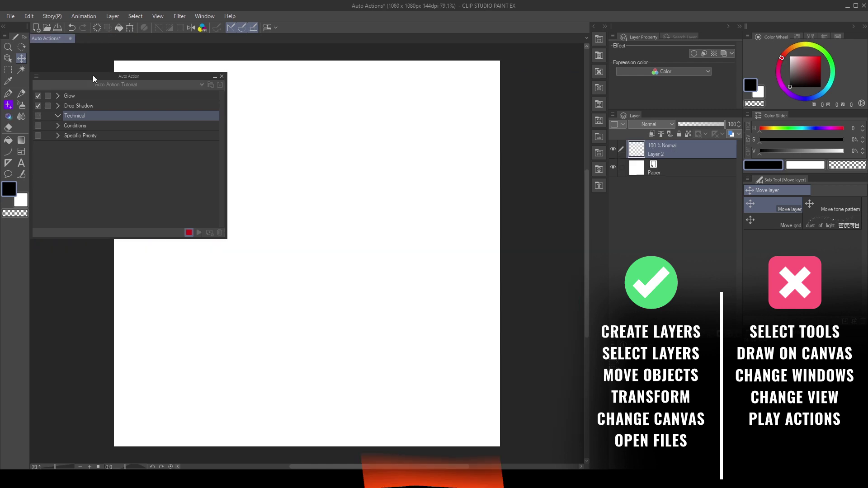
Create a new 1080 × 1080 px, 72 dpi Illustration canvas and inspect the recorded New step's settings.
left_click(10, 16)
left_click(23, 30)
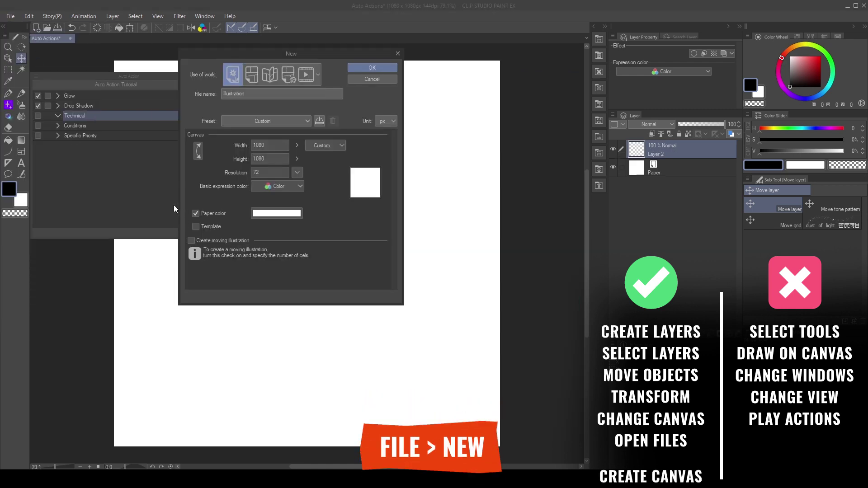
left_click(357, 68)
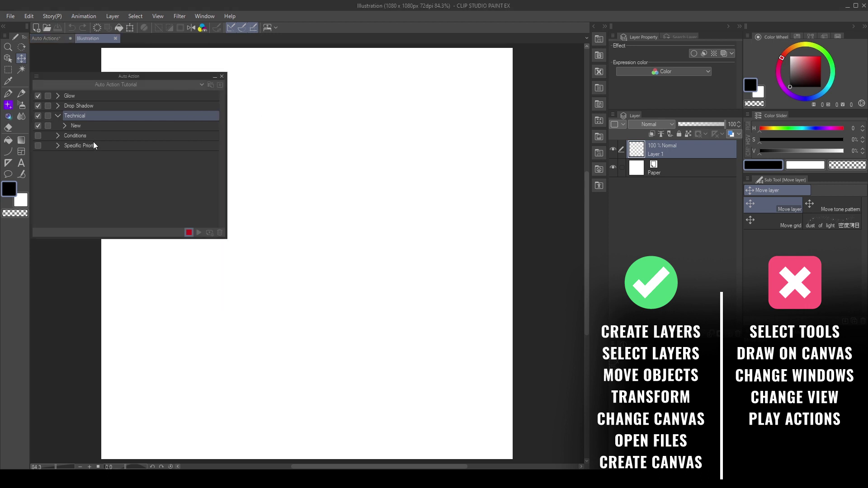
left_click(63, 125)
scroll(90, 153, "down", 3)
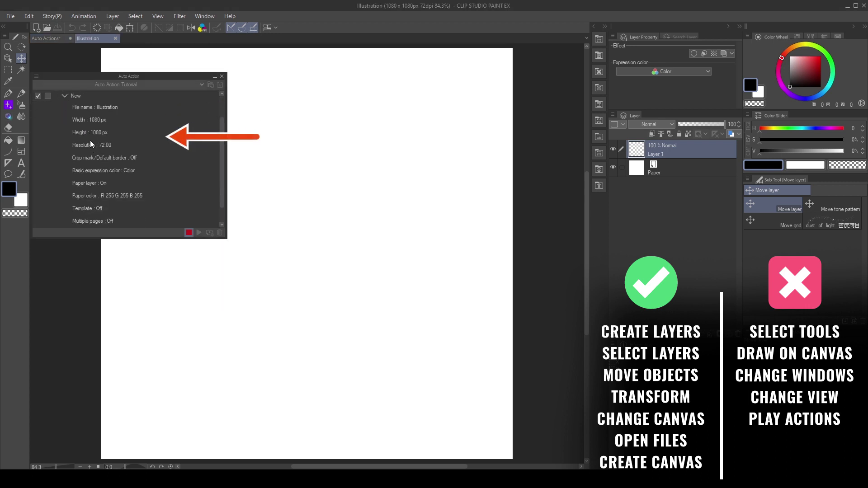
scroll(86, 148, "down", 1)
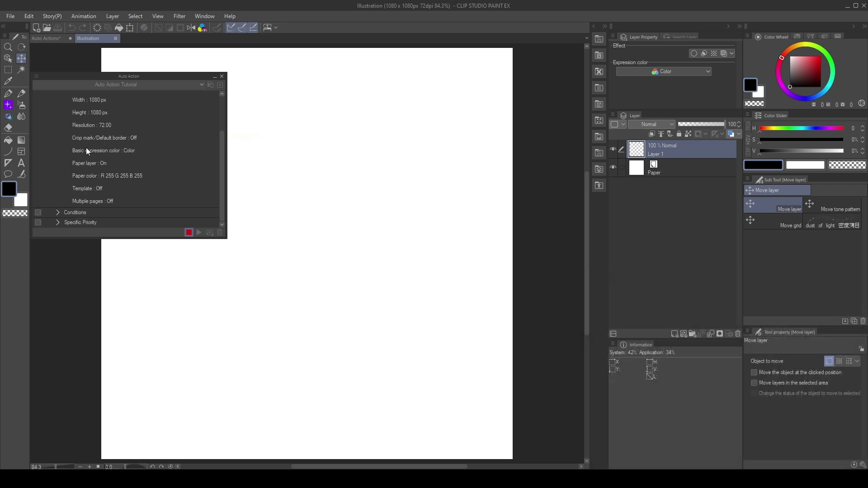
scroll(86, 147, "up", 3)
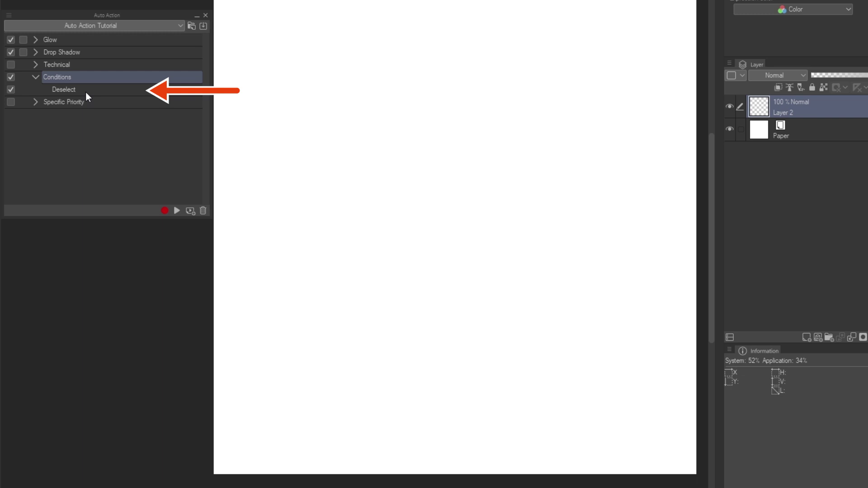
Clear a square canvas selection with the Conditions action, then dismiss the Deselect warning on a selection-less replay.
left_click_drag(376, 132, 512, 272)
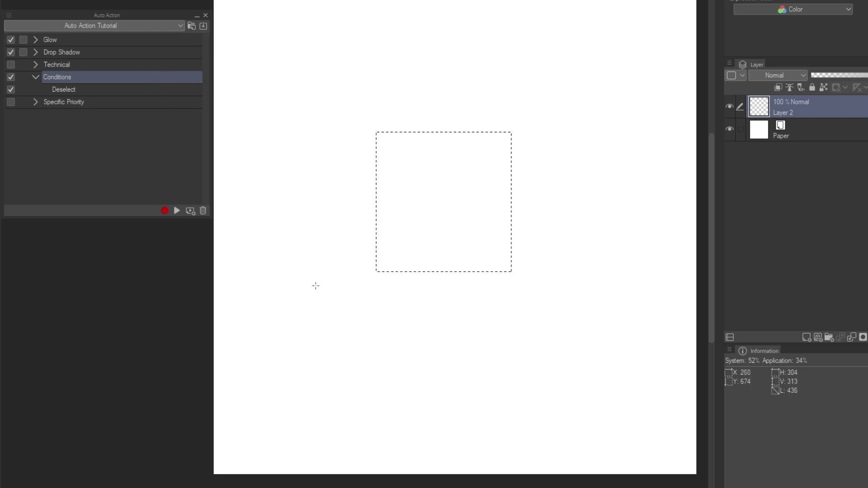
left_click(176, 211)
left_click(176, 211)
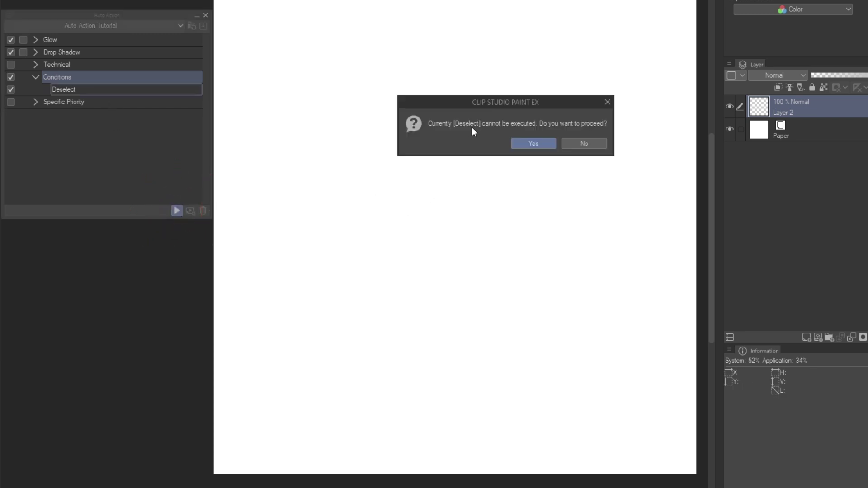
left_click_drag(511, 104, 493, 110)
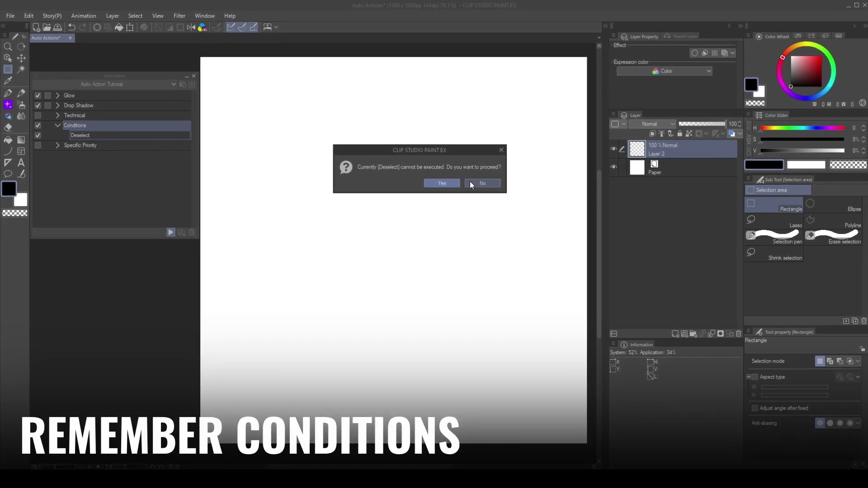
left_click(443, 184)
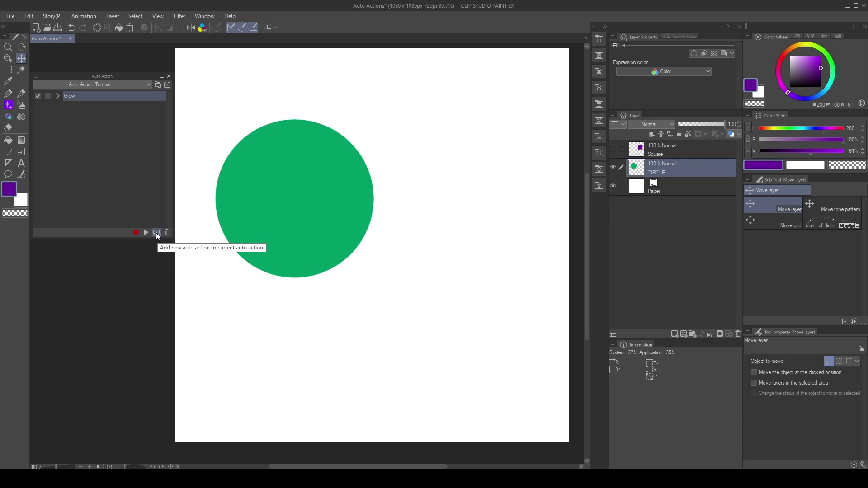
Start recording Drop Shadow, duplicate the CIRCLE layer and set the drawing colour to black.
left_click(135, 232)
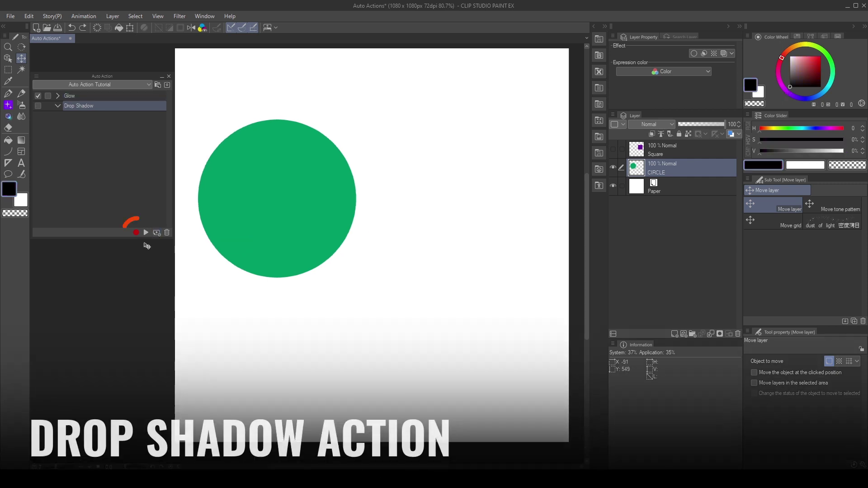
right_click(677, 168)
left_click(709, 236)
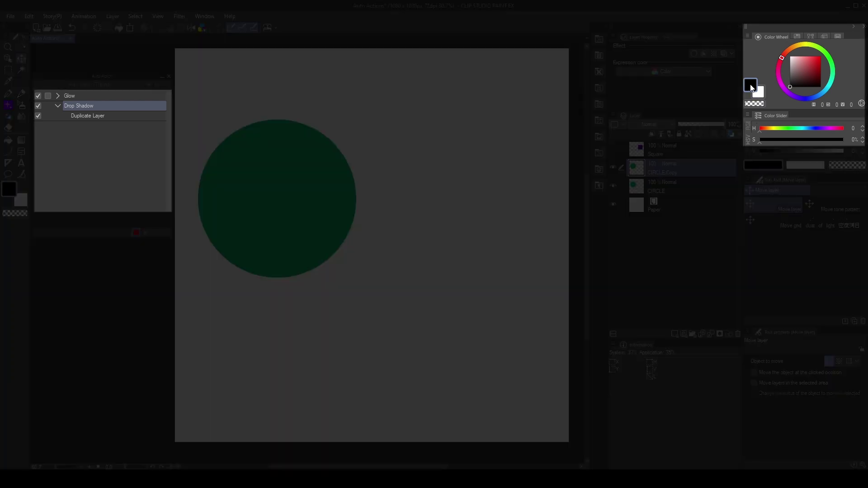
left_click(791, 86)
left_click(65, 126)
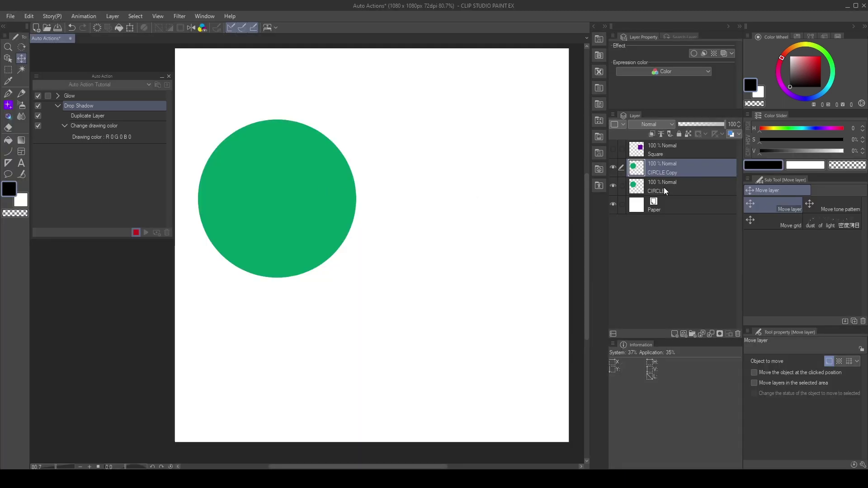
Turn the original CIRCLE layer's circle black and offset it down-right as a shadow.
left_click(664, 187)
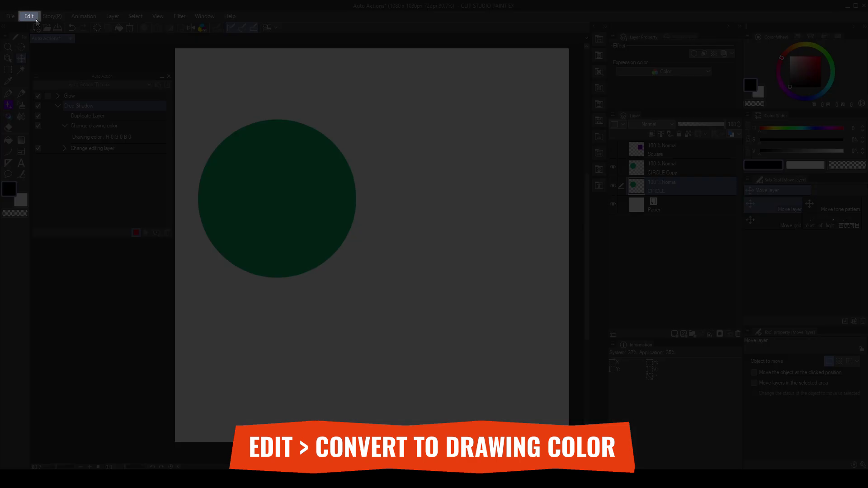
left_click(34, 18)
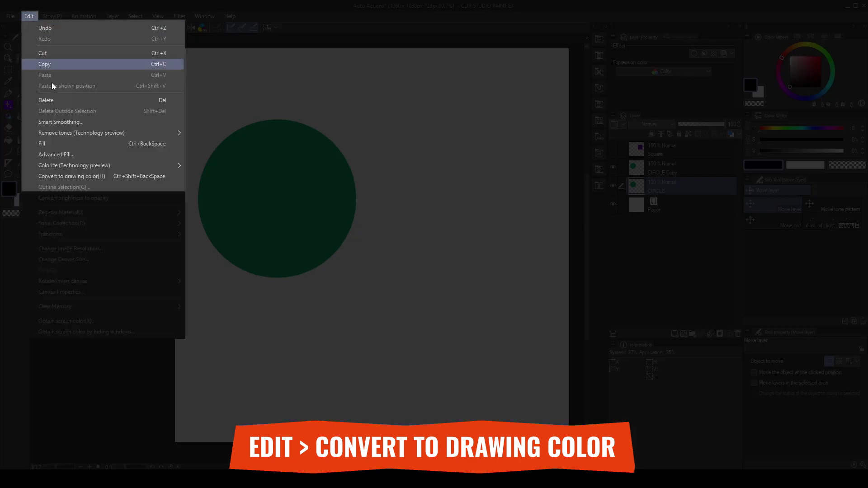
left_click(91, 176)
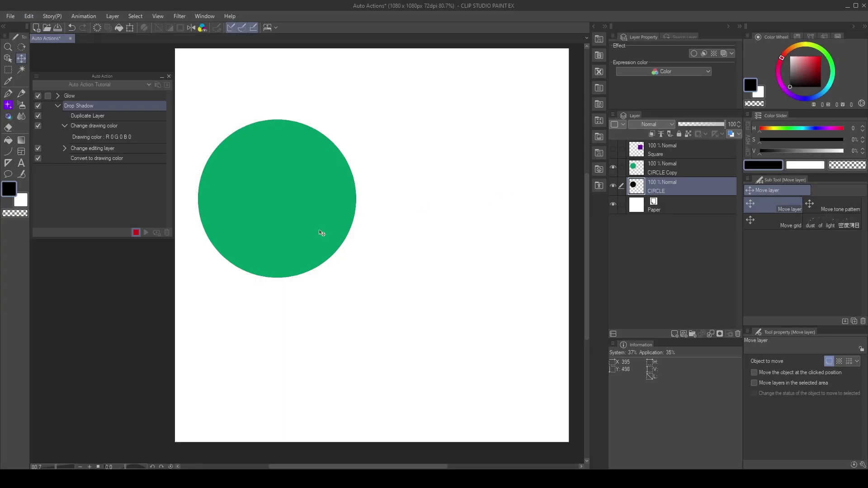
left_click_drag(317, 245, 320, 252)
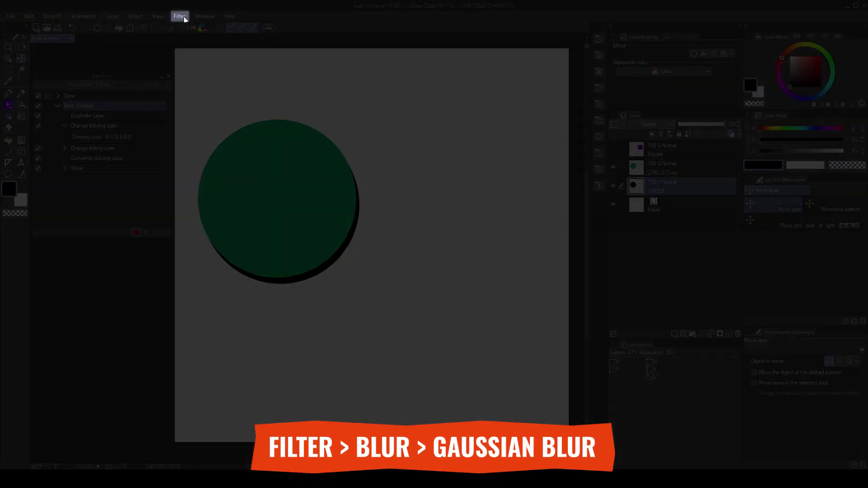
Apply a Gaussian blur to the black shadow and set the CIRCLE layer opacity to 50.
left_click(180, 16)
mouse_move(193, 28)
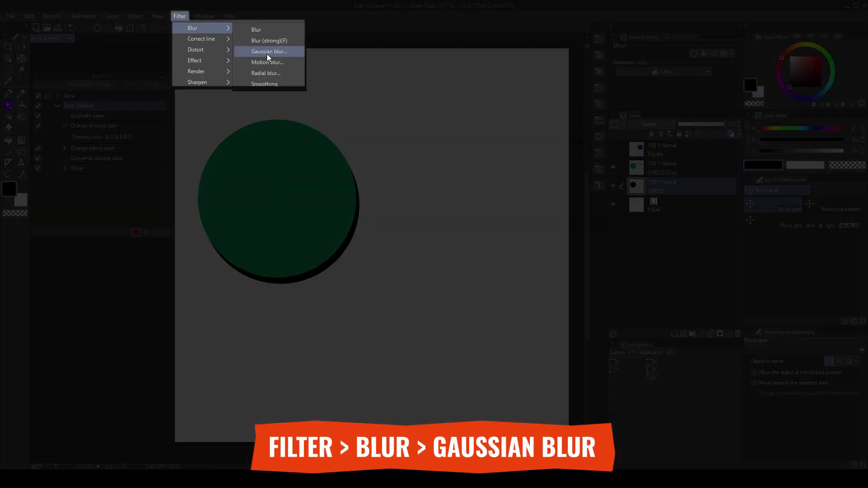
left_click(267, 51)
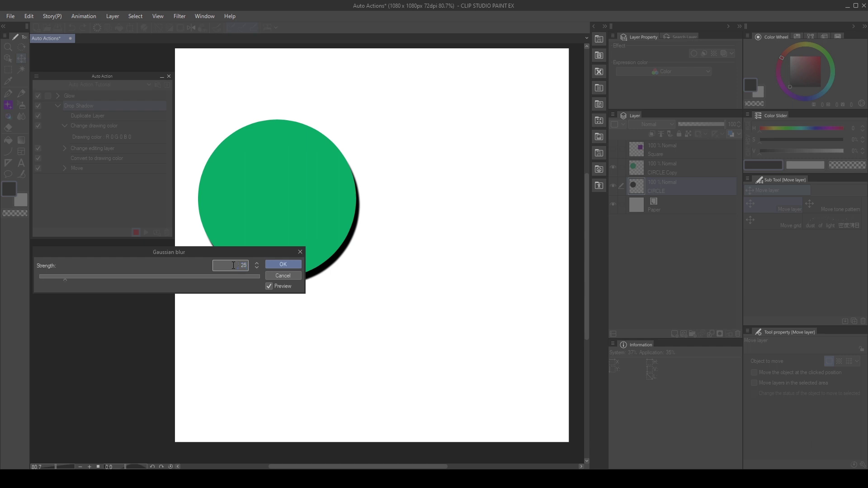
left_click(283, 264)
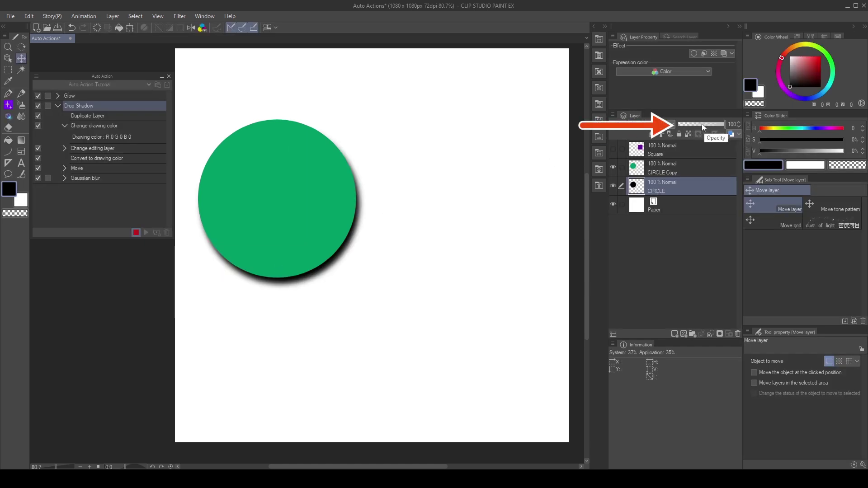
left_click_drag(703, 124, 701, 123)
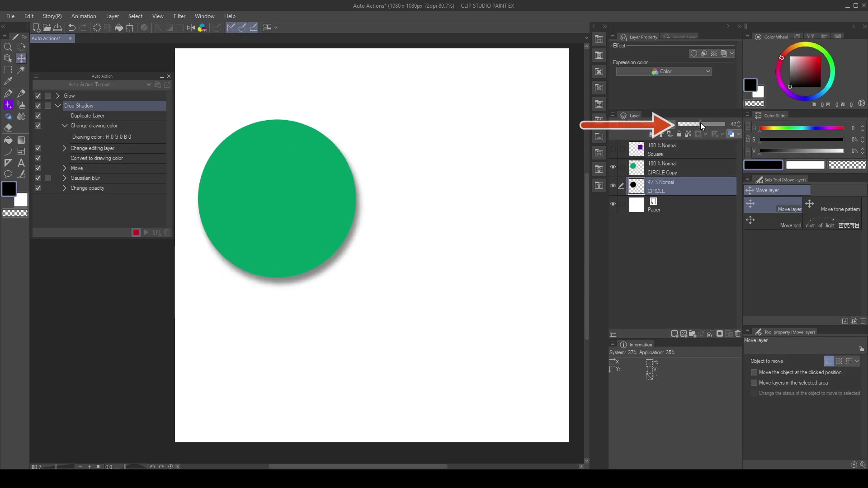
left_click(738, 121)
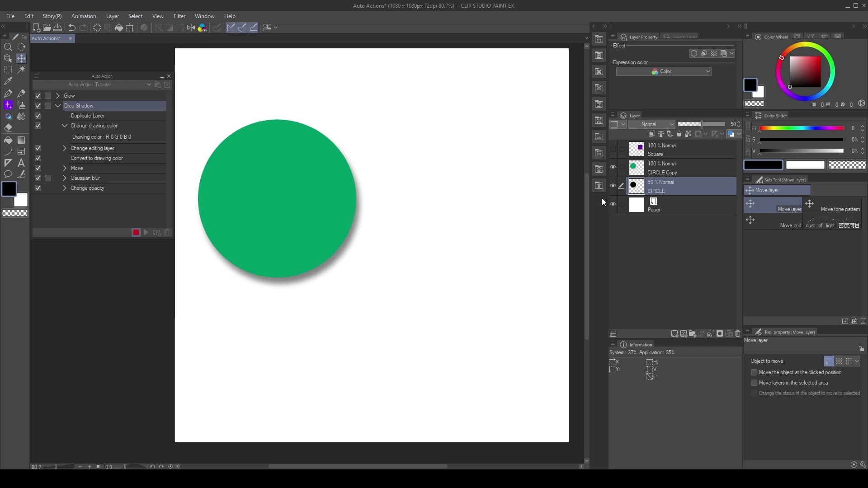
Stop recording Drop Shadow, play it on the circle and then the square, and undo.
left_click(136, 233)
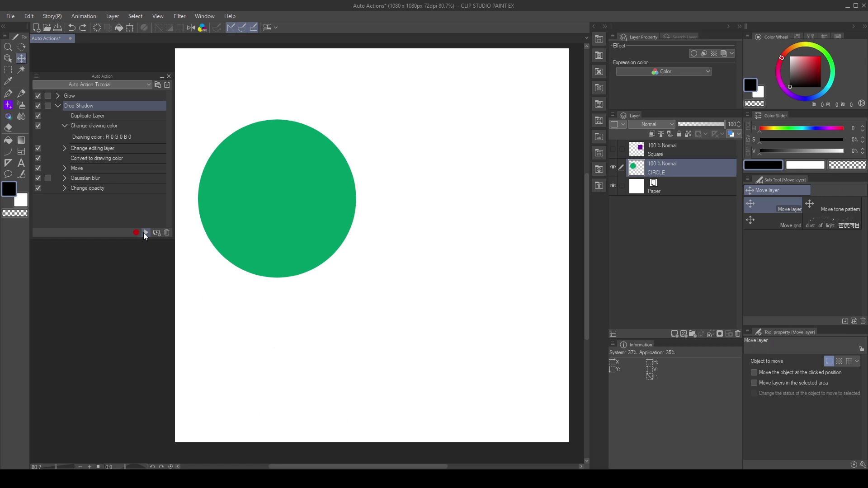
left_click(146, 233)
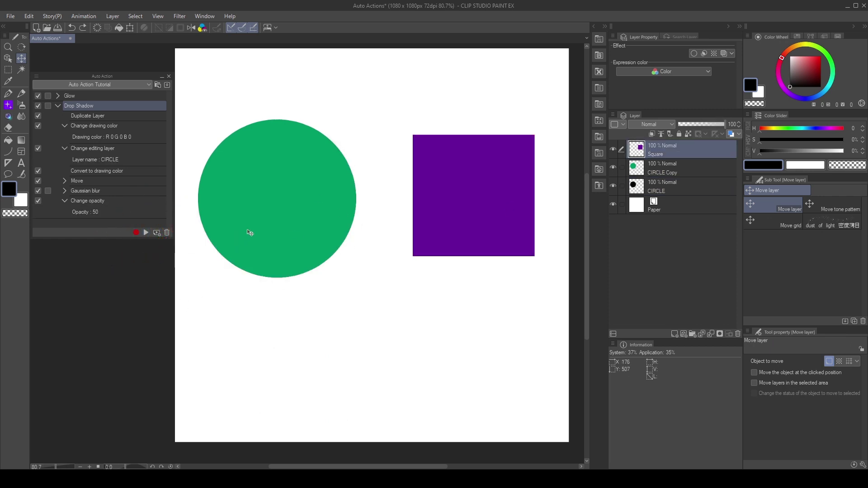
left_click(146, 232)
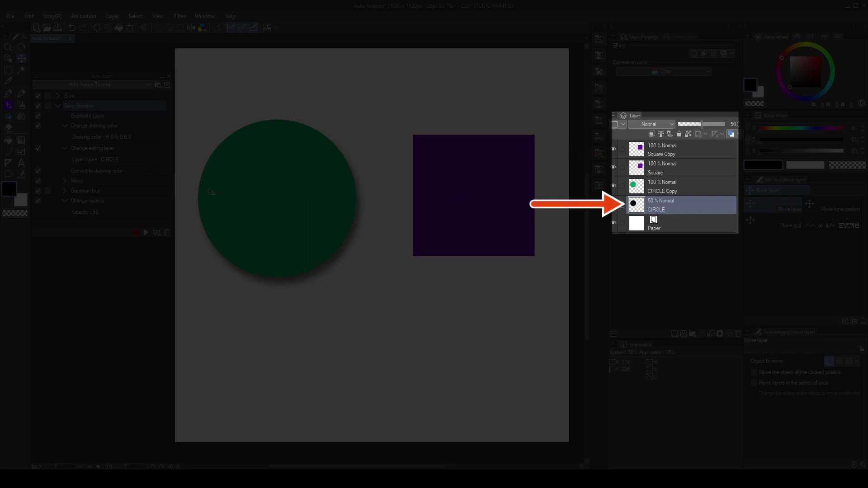
key("ctrl+z")
key("ctrl+z")
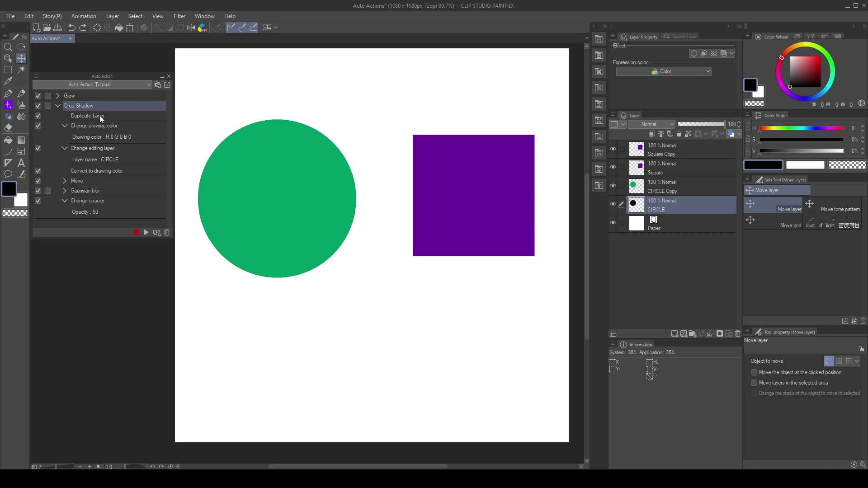
Select the Change editing layer step in the Drop Shadow action.
left_click(111, 148)
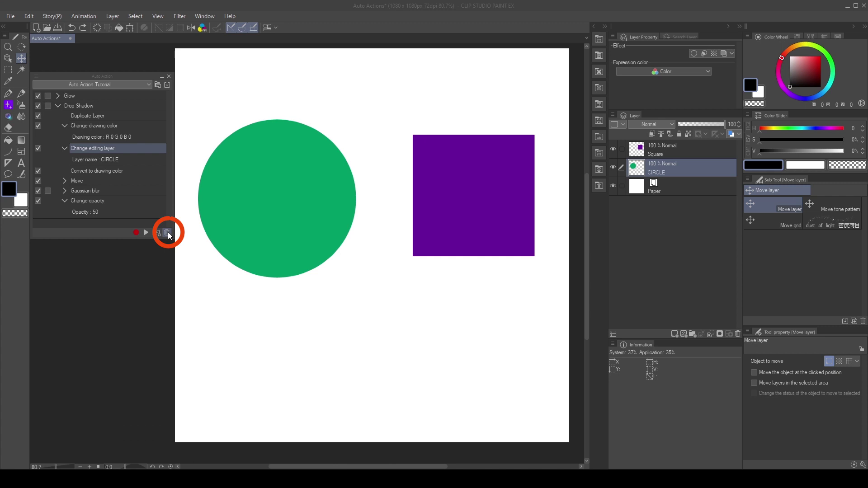
Delete the Change editing layer step from Drop Shadow and duplicate the CIRCLE layer.
left_click(167, 233)
left_click(433, 178)
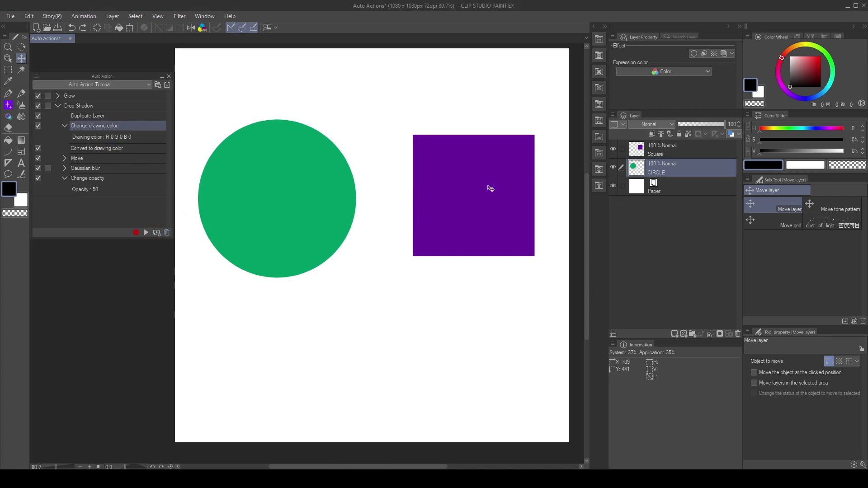
key("ctrl+j")
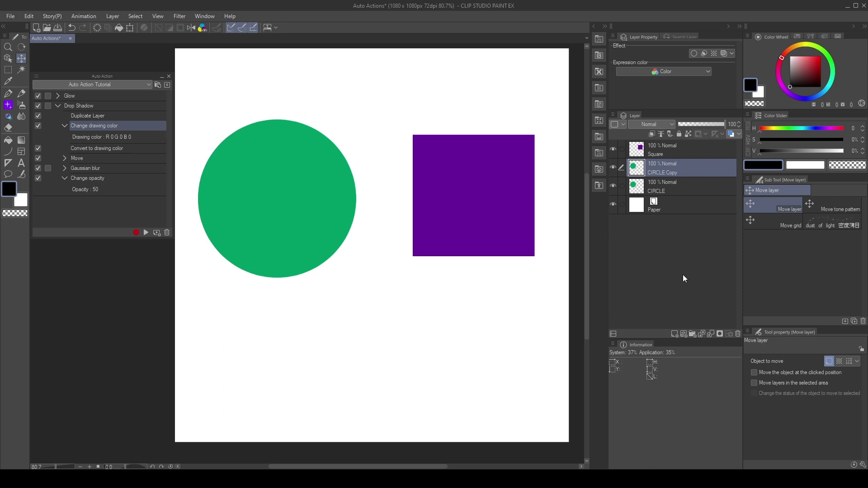
Record a replacement Drop Shadow step that makes the layer below the editing target.
left_click(135, 233)
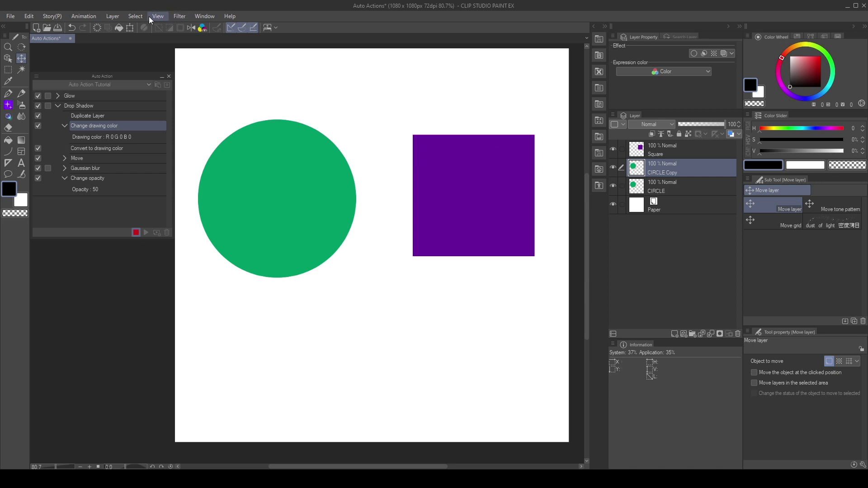
left_click(108, 16)
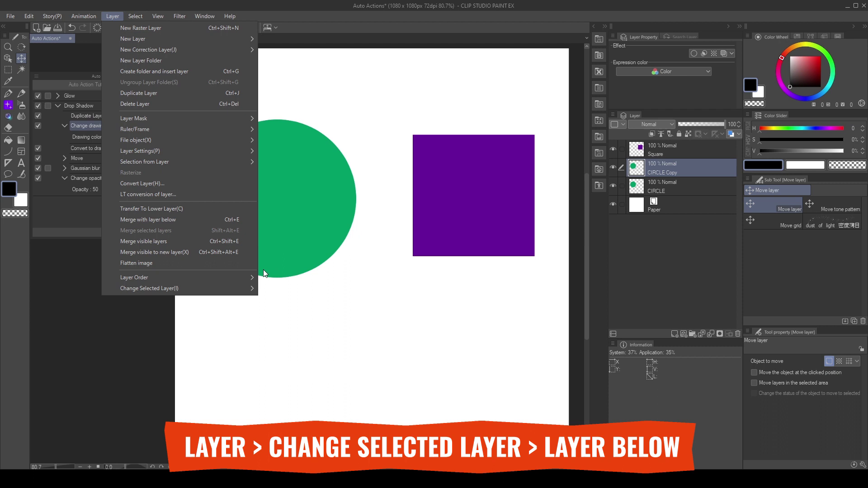
mouse_move(231, 291)
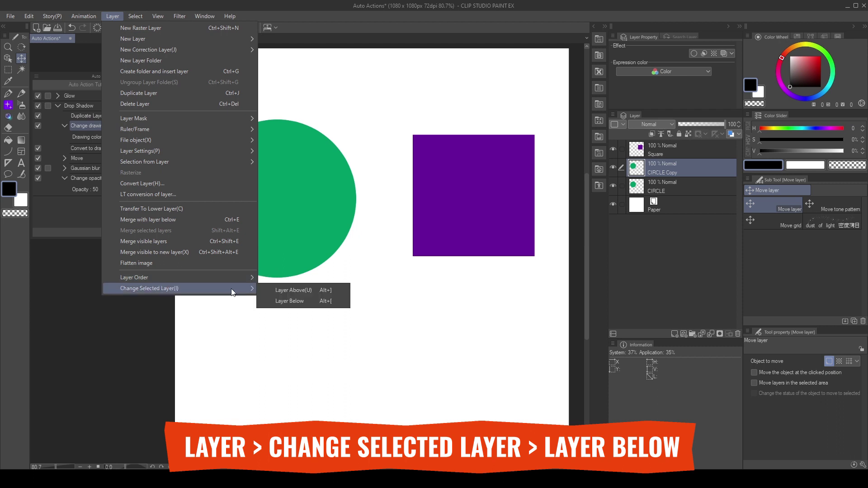
left_click(294, 301)
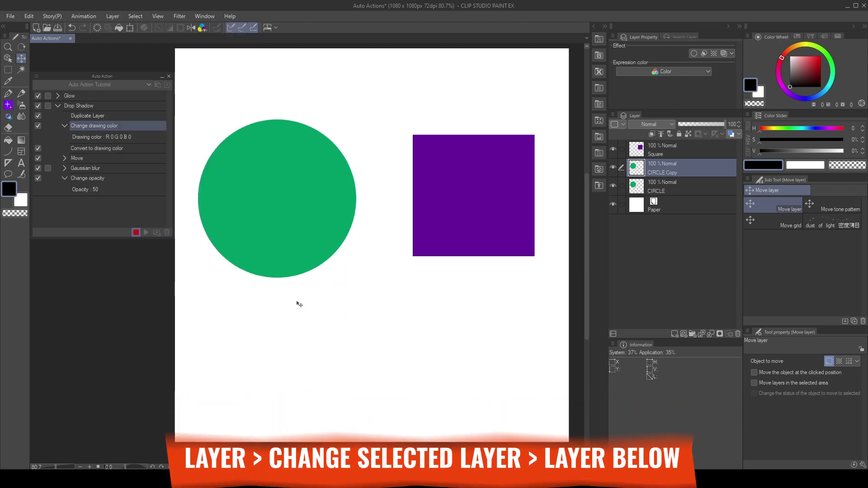
left_click(136, 232)
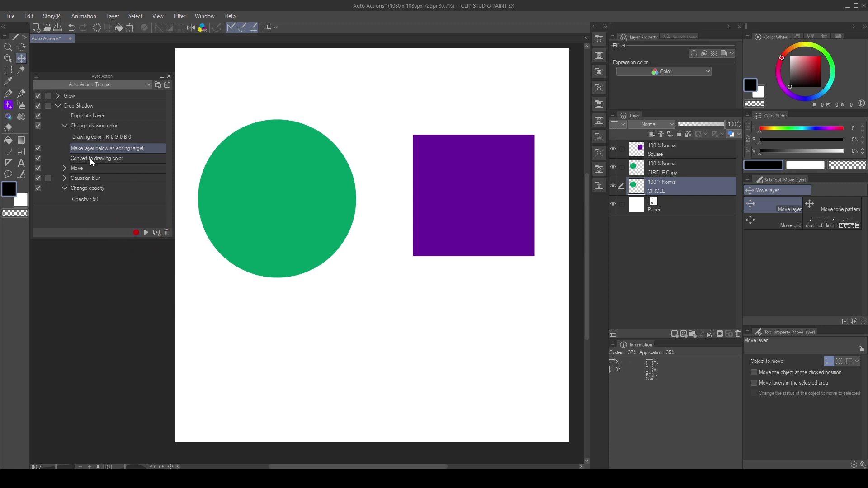
Run the Drop Shadow action on the Square layer.
left_click(657, 154)
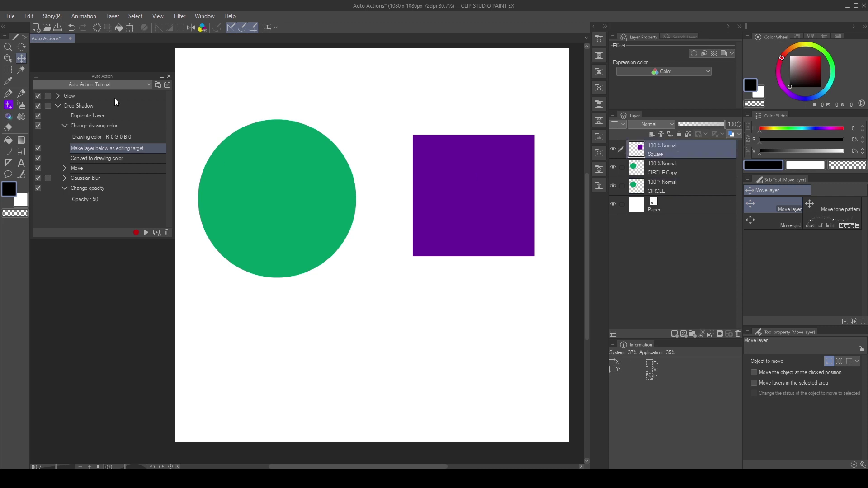
left_click(85, 106)
left_click(146, 233)
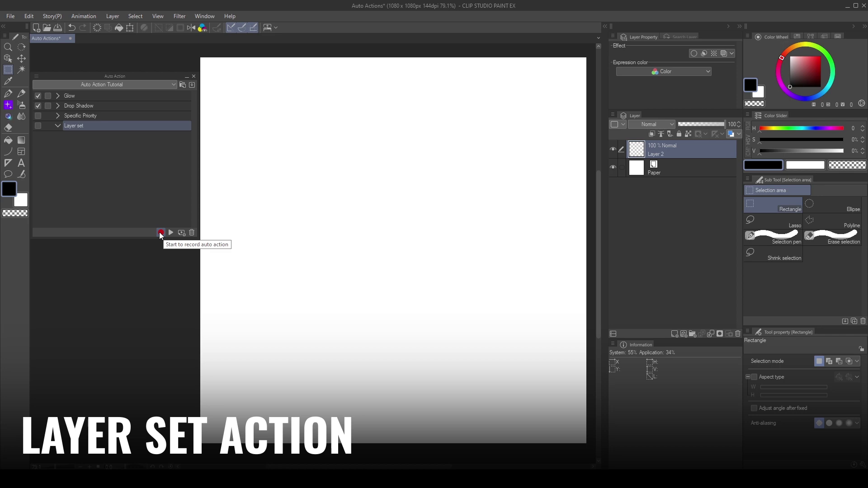
Record into Layer set a new layer folder renamed 'character'.
left_click(160, 233)
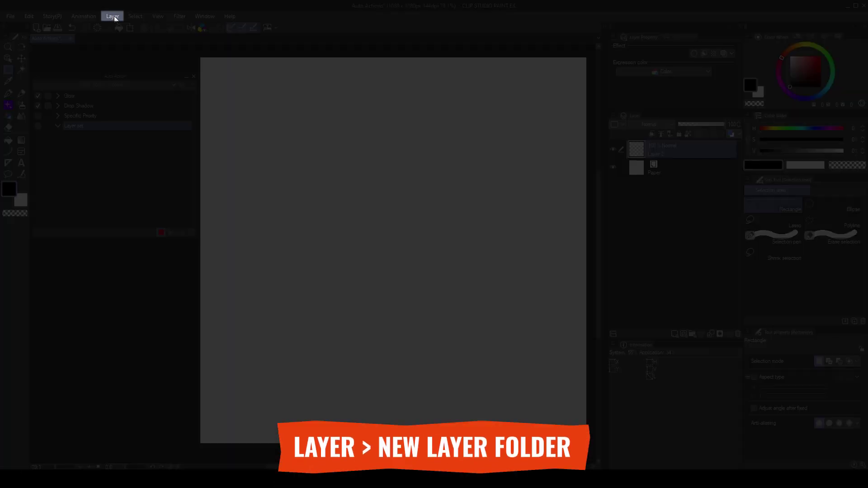
left_click(113, 15)
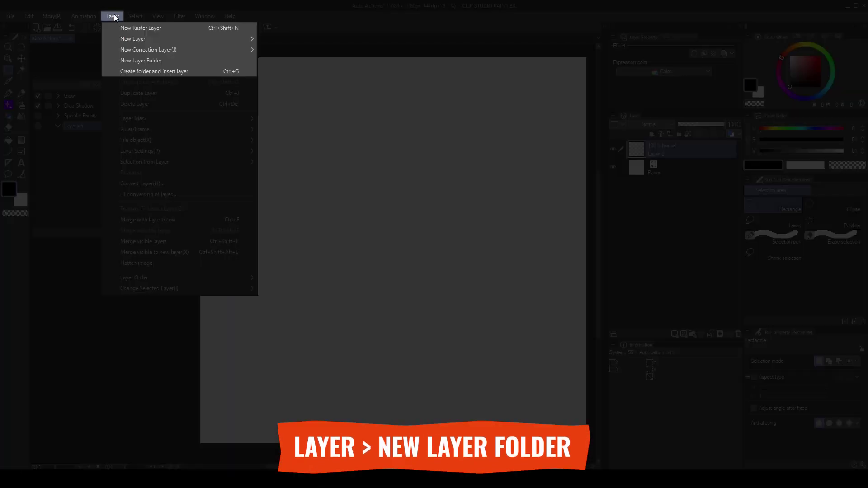
left_click(155, 63)
double_click(653, 149)
type("character")
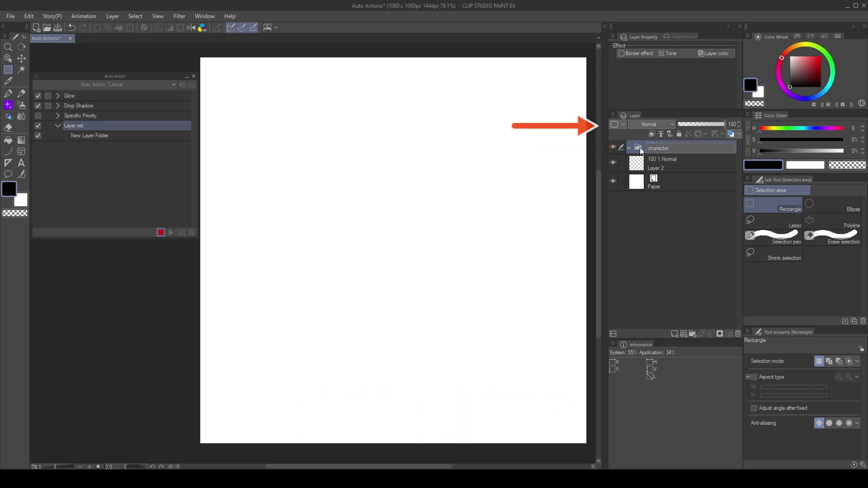
key("Return")
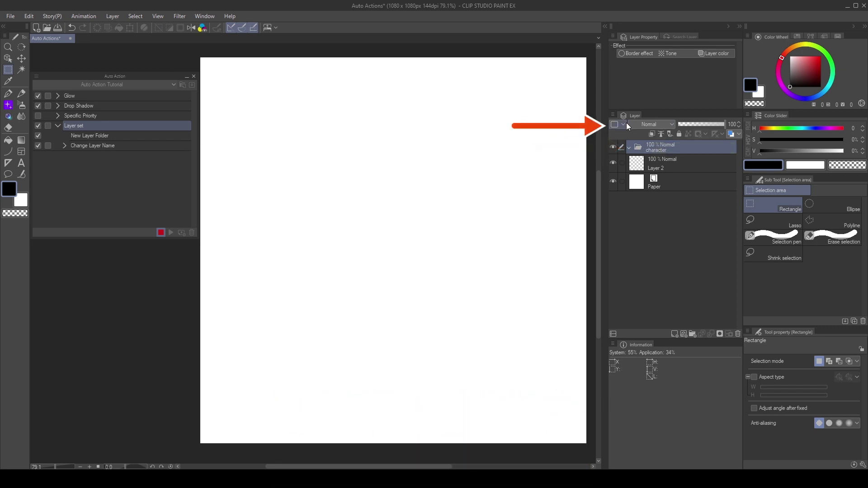
Set the character folder's layer colour to blue.
left_click(624, 125)
left_click(629, 184)
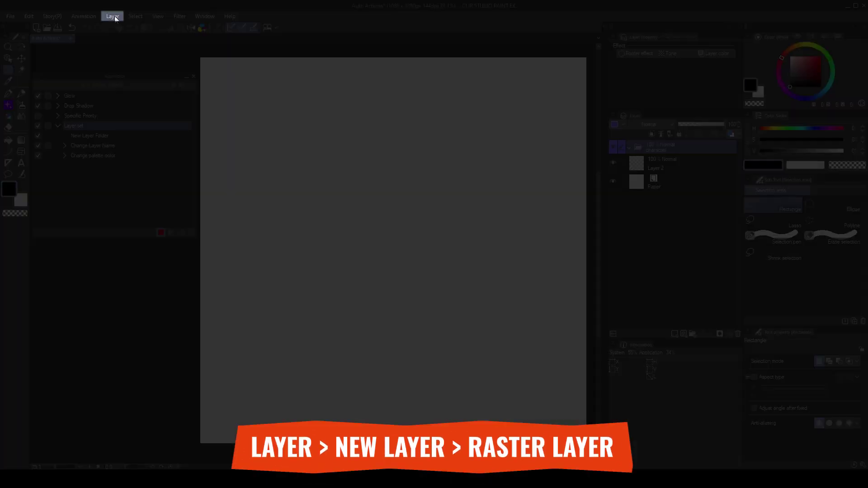
left_click(113, 16)
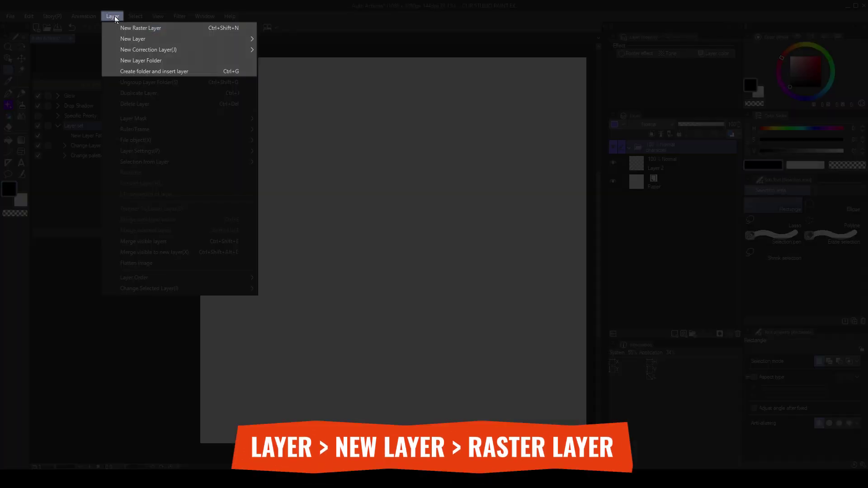
mouse_move(234, 38)
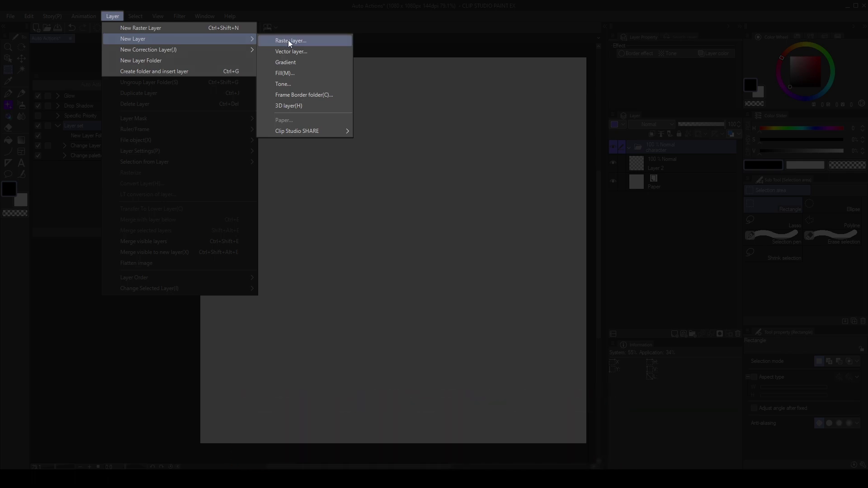
Add a raster layer named Base and colour it orange.
left_click(289, 39)
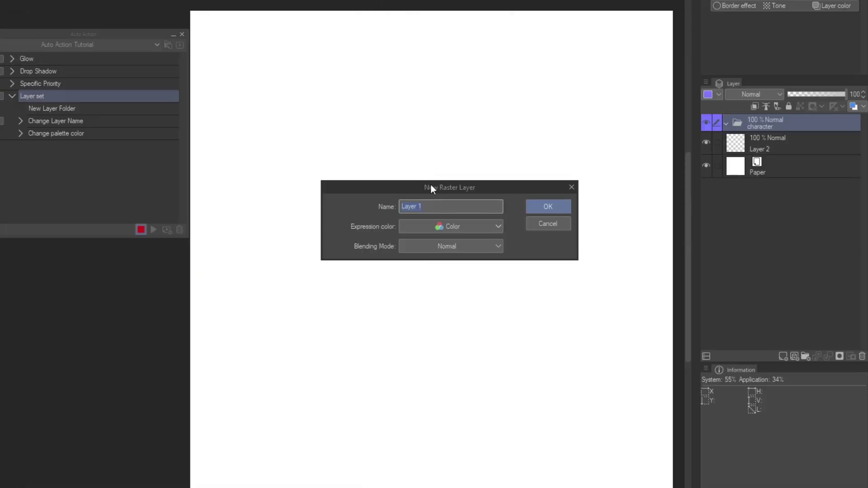
left_click_drag(430, 187, 402, 169)
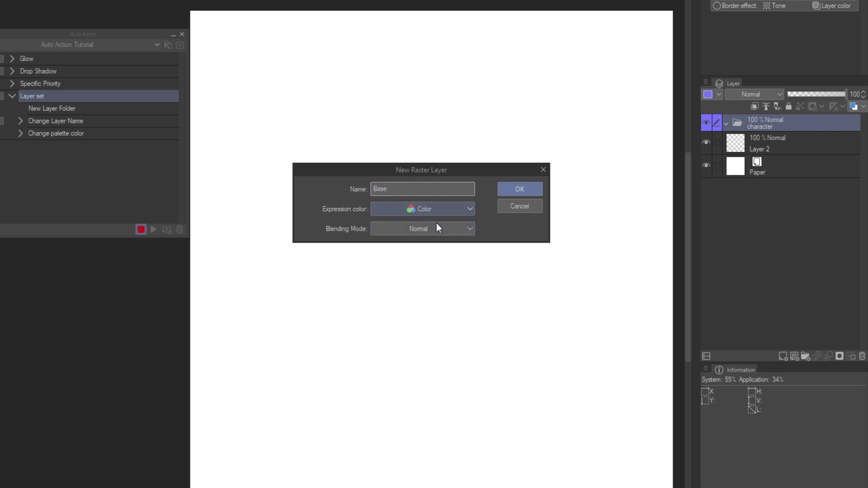
left_click(521, 190)
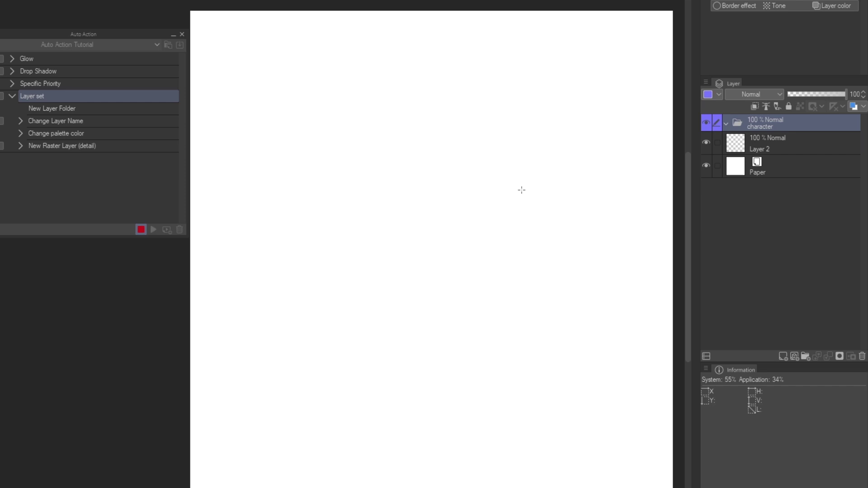
left_click(719, 94)
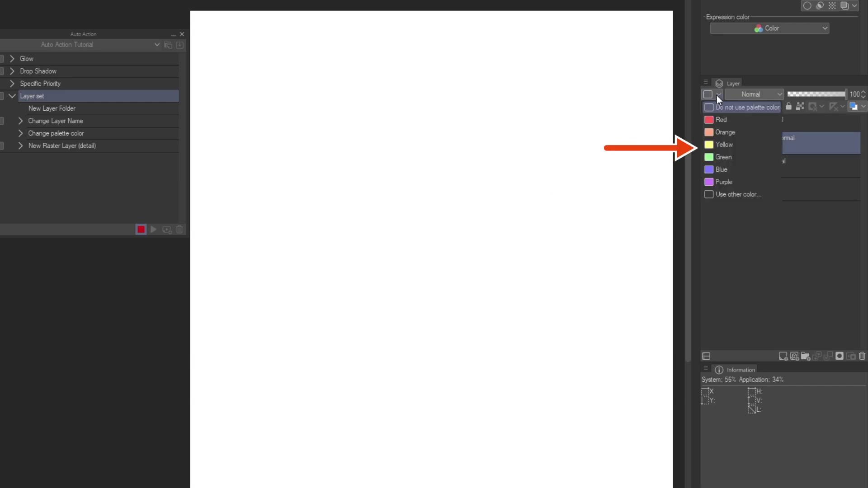
left_click(714, 135)
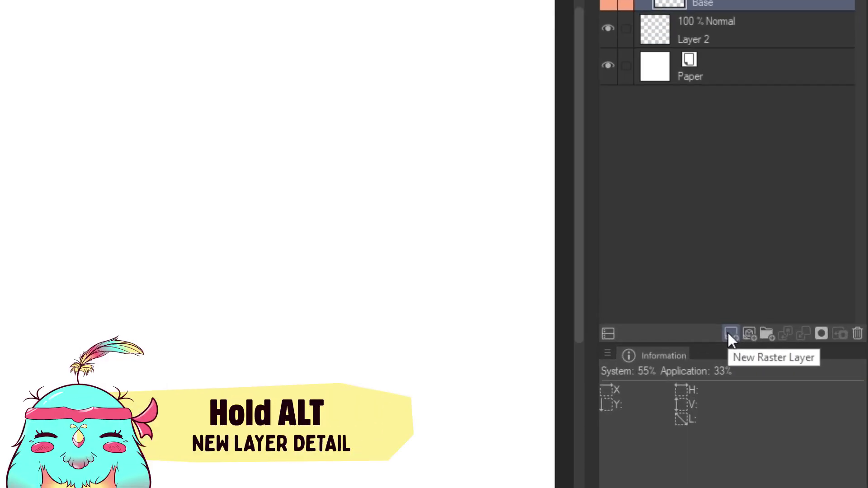
Add a Multiply raster layer named 'Shadows' and clip it to the Base layer.
left_click(729, 334, "alt")
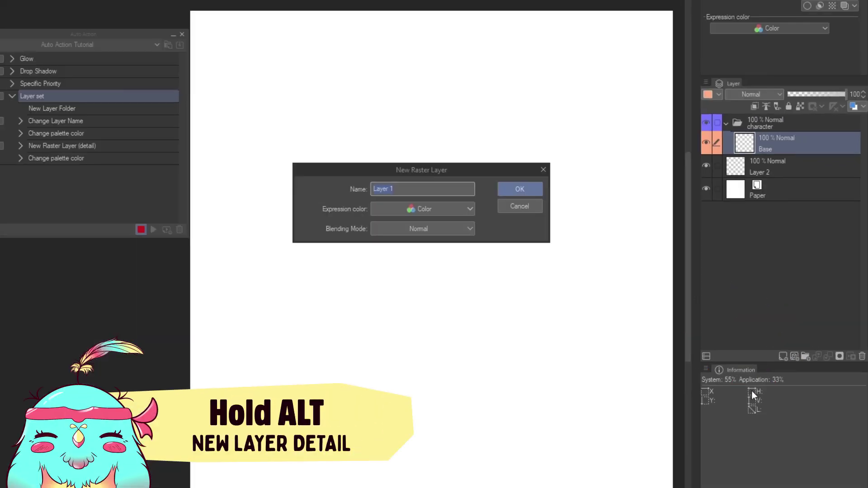
type("Shadows")
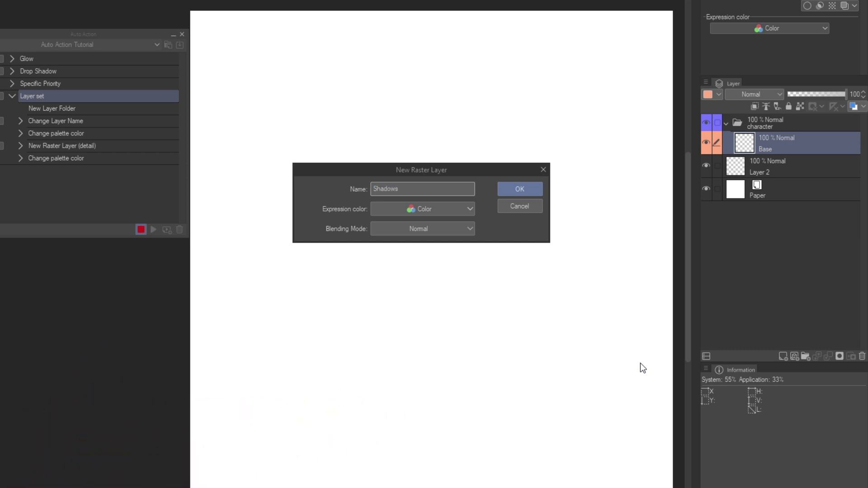
left_click(449, 208)
left_click(423, 223)
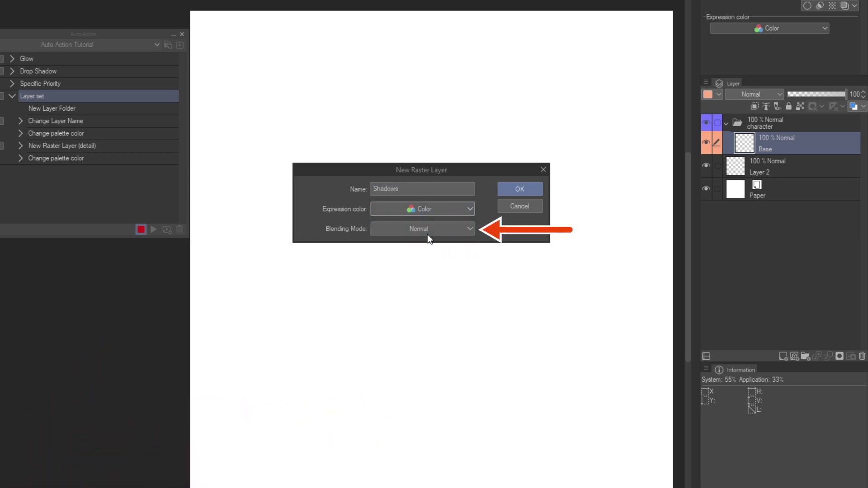
left_click(428, 231)
left_click(411, 265)
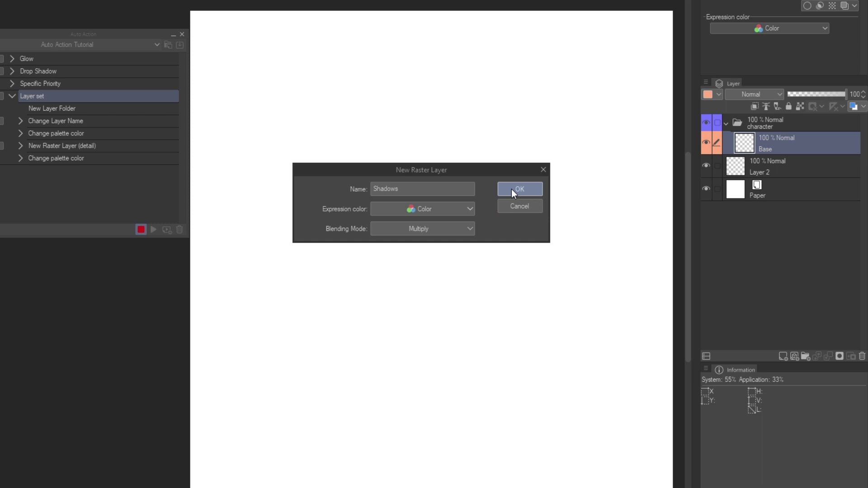
left_click(511, 189)
left_click(686, 86)
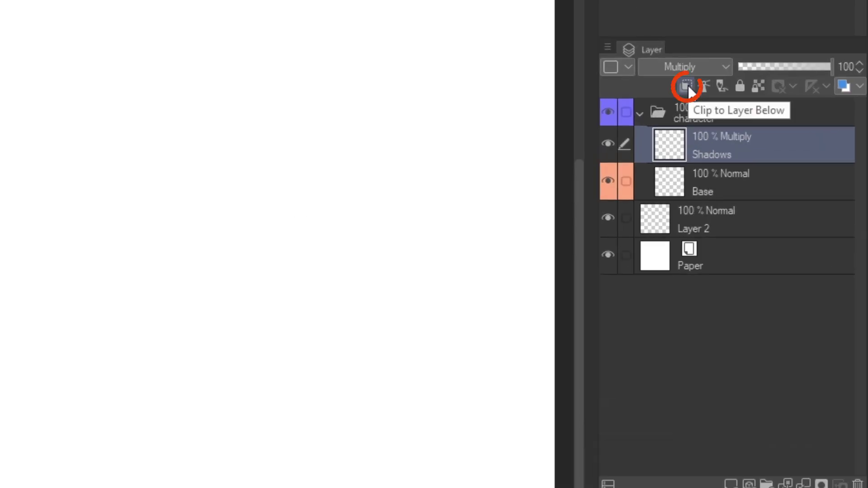
right_click(608, 143)
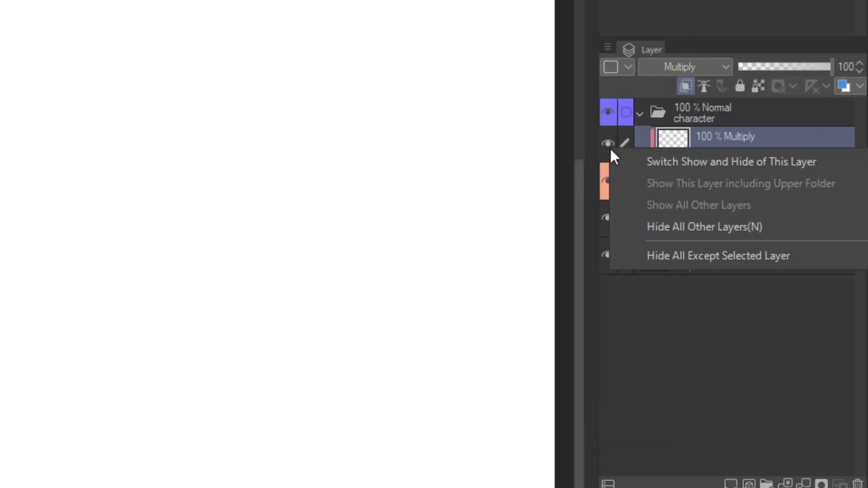
left_click(629, 66)
left_click(628, 67)
Colour Shadows purple and add a 'Highlights' layer with Add (Glow) blending.
left_click(650, 208)
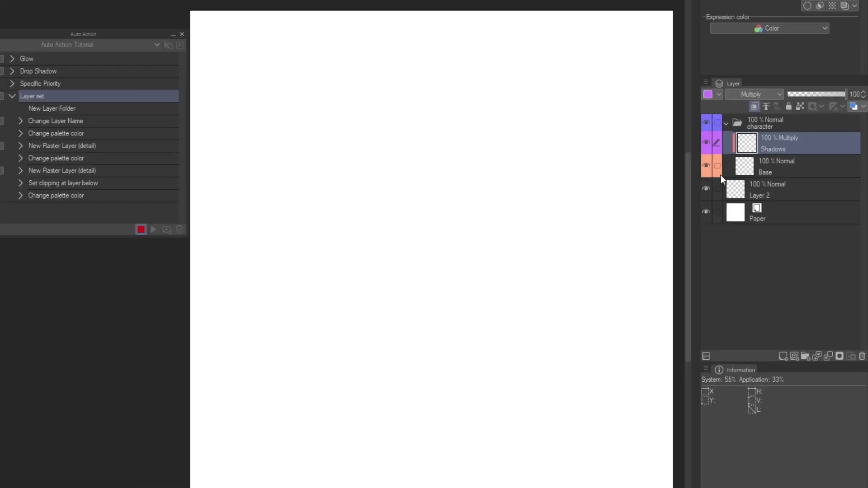
left_click(783, 356)
type("Highlights")
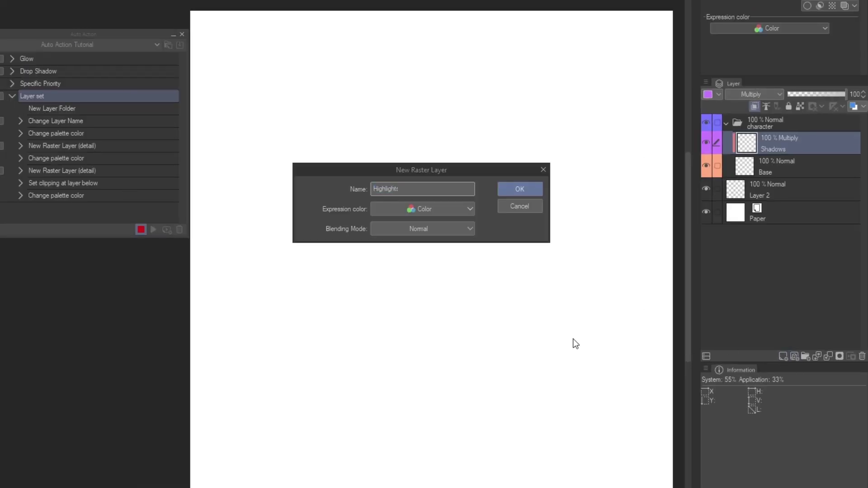
left_click(421, 229)
left_click(400, 360)
left_click(520, 189)
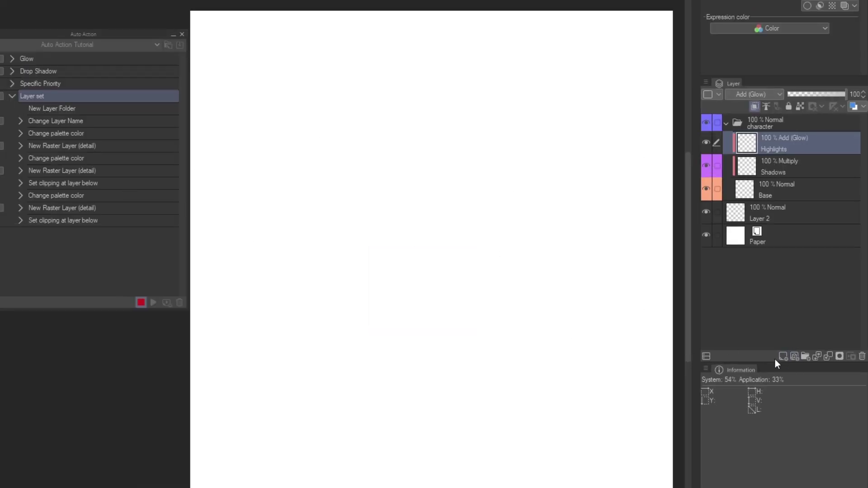
Add a raster layer named 'details' and colour it yellow.
left_click(783, 357)
type("details")
left_click(520, 191)
left_click(719, 94)
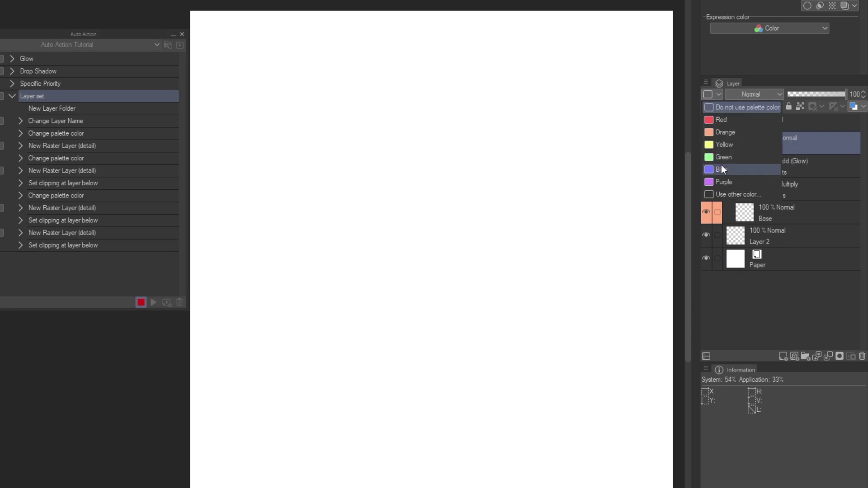
left_click(723, 144)
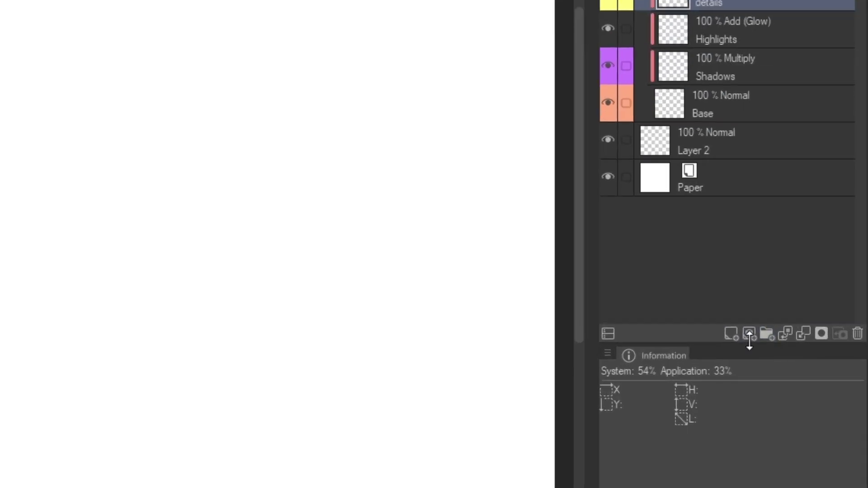
Add a vector layer named 'Inking'.
left_click(749, 334)
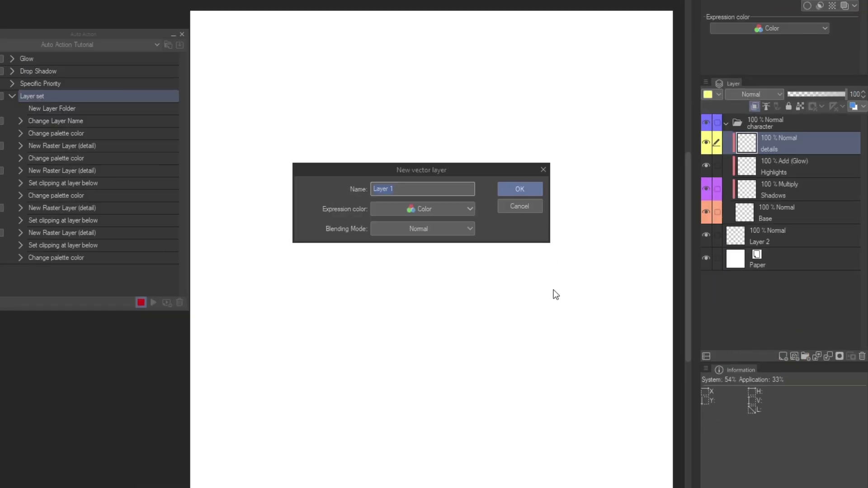
type("Inking")
left_click(523, 189)
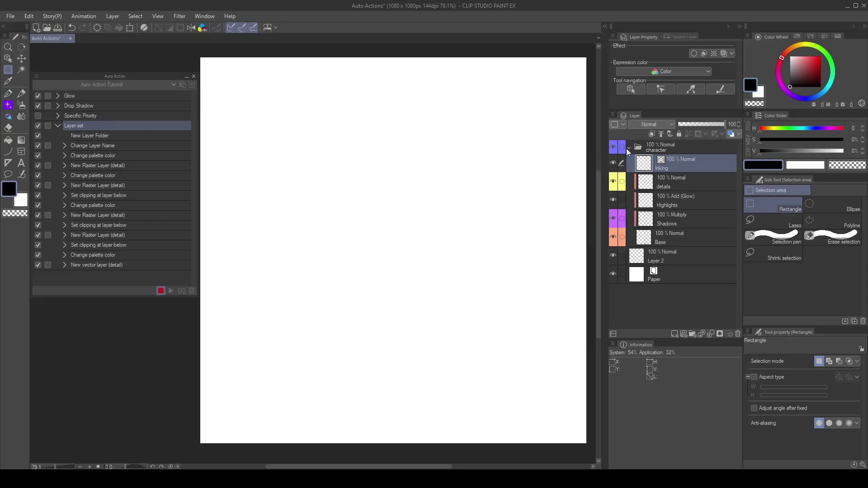
Add a 60.0 LPI circle dot tone layer and clear its tone from the canvas.
left_click(112, 16)
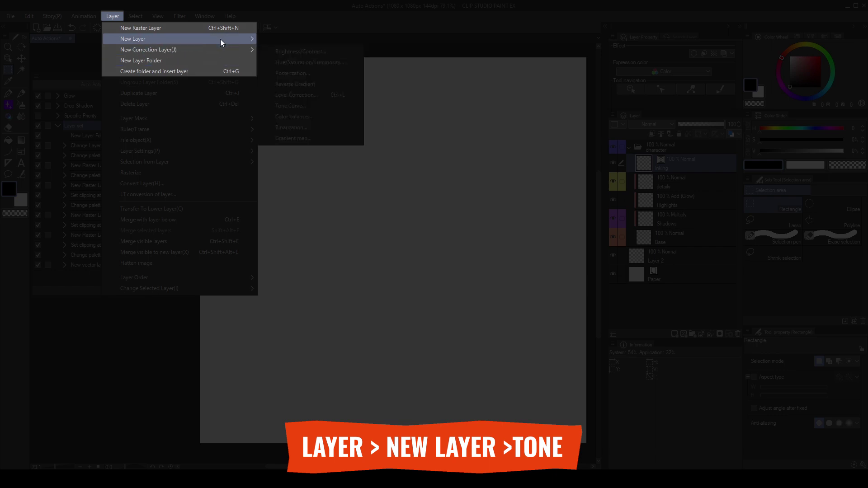
mouse_move(221, 38)
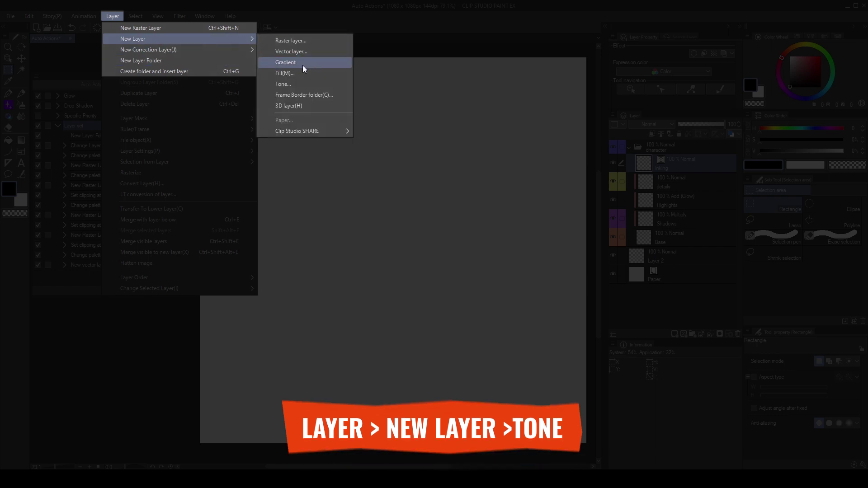
left_click(308, 84)
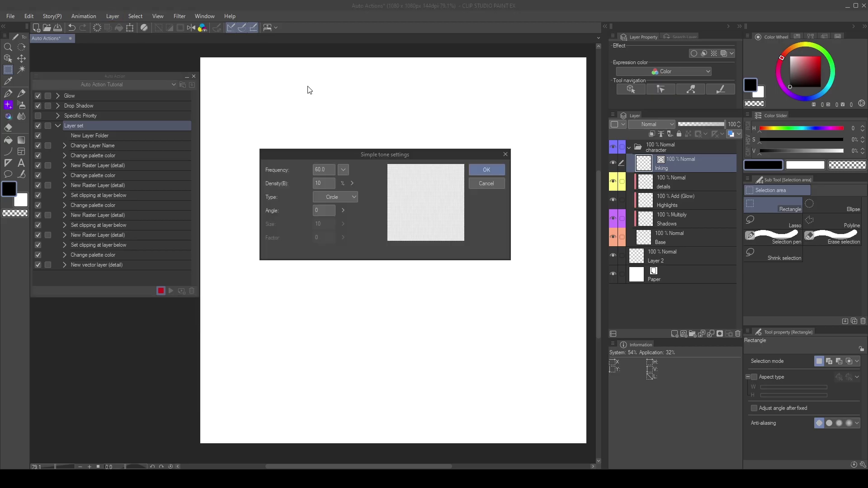
left_click(475, 168)
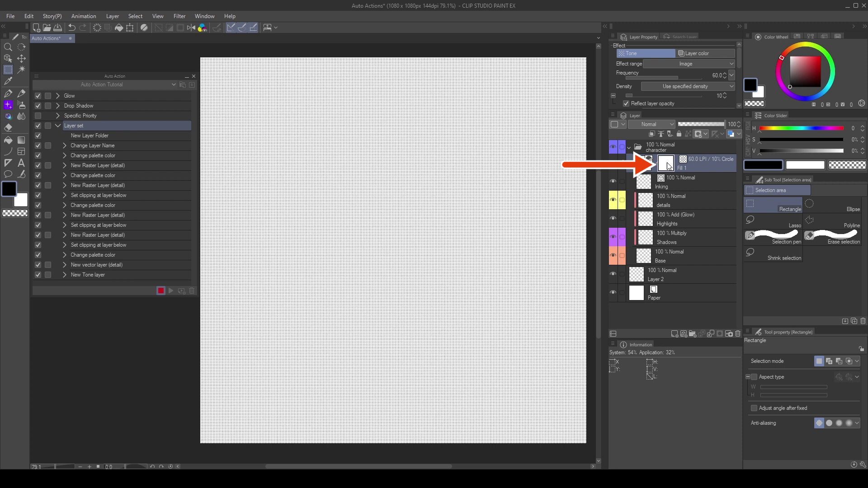
key("Delete")
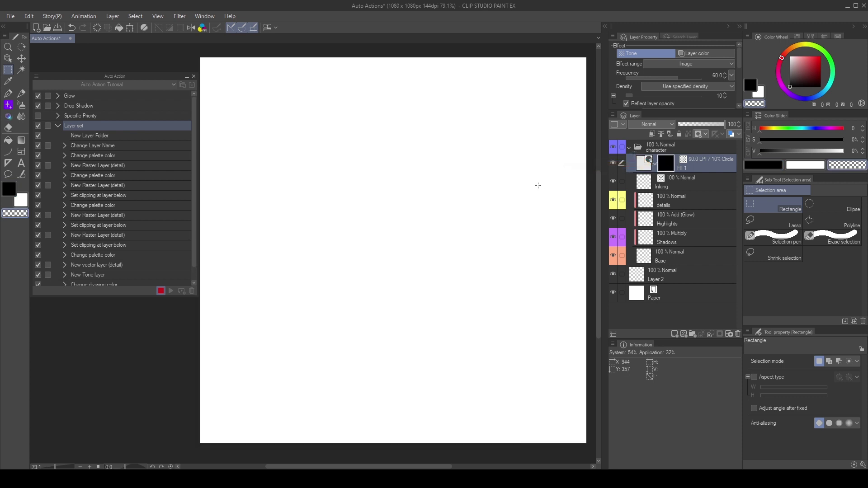
Stop recording Layer set, enlarge the action list, and replay Layer set.
left_click(160, 291)
left_click_drag(150, 295, 151, 339)
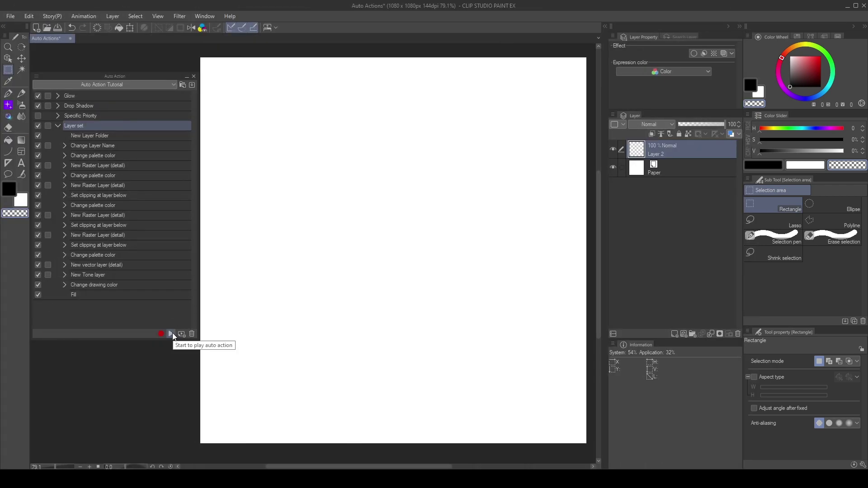
left_click(171, 334)
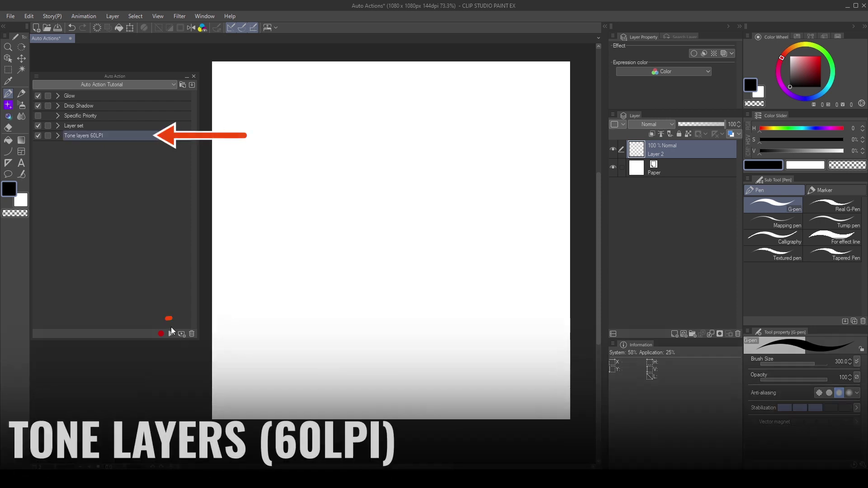
Run the Tone layers 60LPI action and inspect its Advanced Fill step settings.
left_click(171, 335)
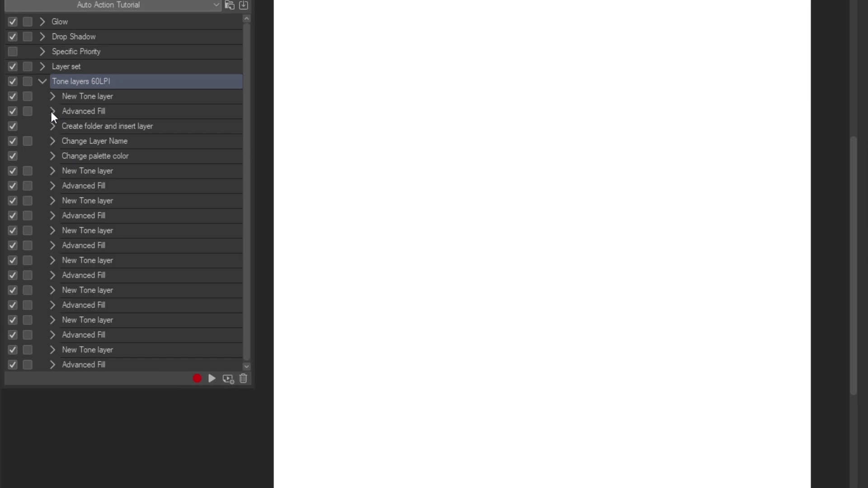
left_click(63, 150)
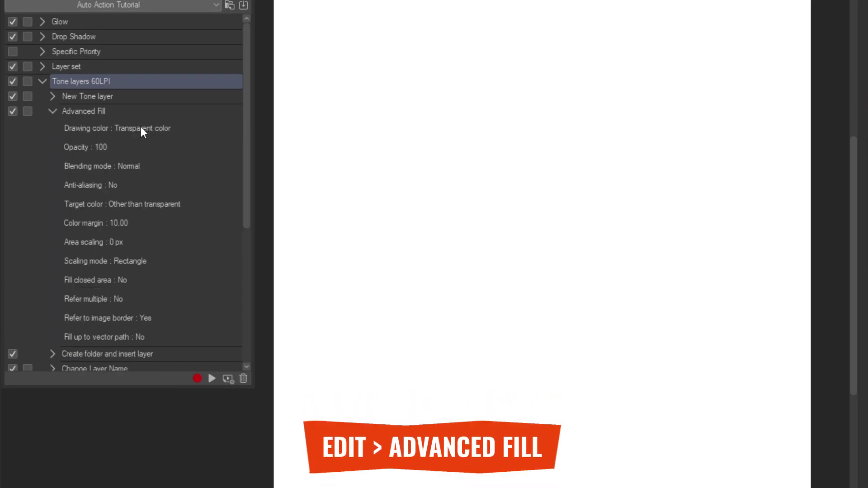
left_click(53, 111)
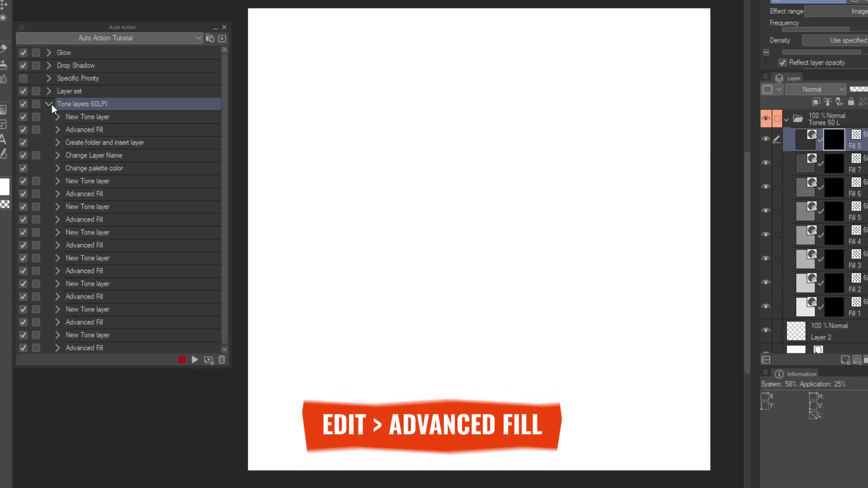
left_click(42, 82)
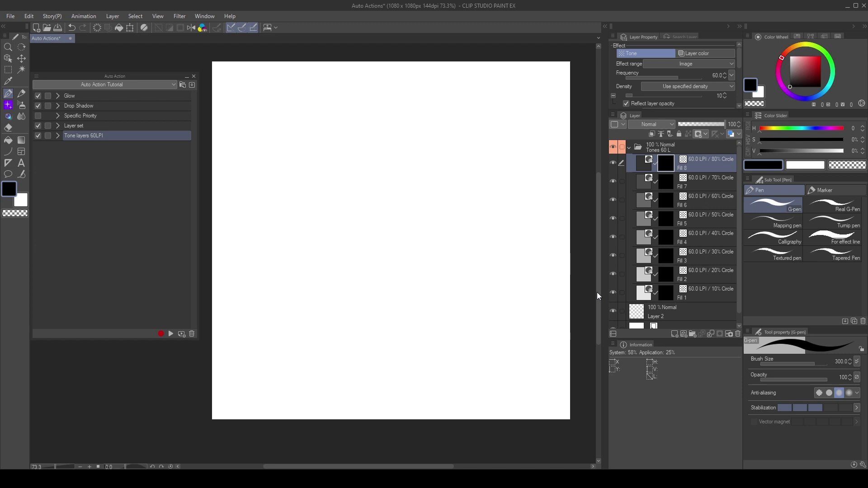
Paint tone patches with the G-pen on the Fill 1, Fill 2 and Fill 4 layers.
left_click(668, 293)
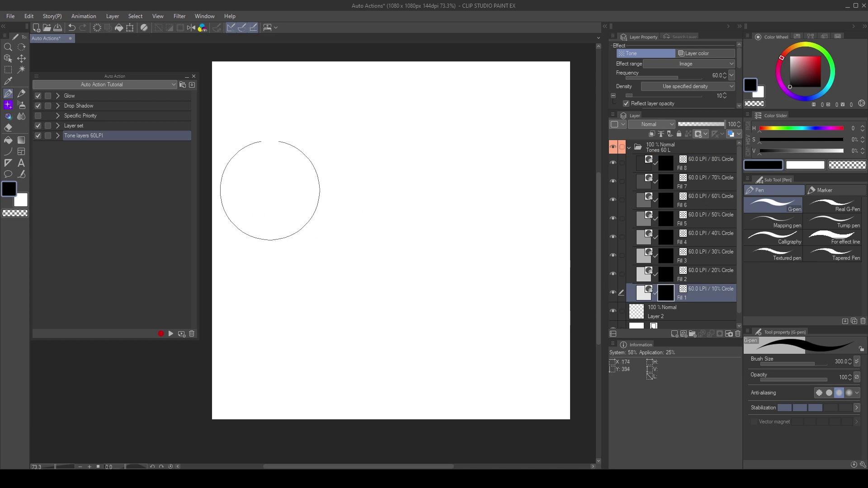
mouse_move(269, 190)
left_mouse_down()
mouse_move(308, 199)
mouse_move(295, 184)
mouse_move(290, 204)
left_mouse_up()
left_click(661, 275)
mouse_move(466, 190)
left_mouse_down()
mouse_move(460, 145)
mouse_move(452, 181)
left_mouse_up()
left_click(664, 239)
left_click(372, 299)
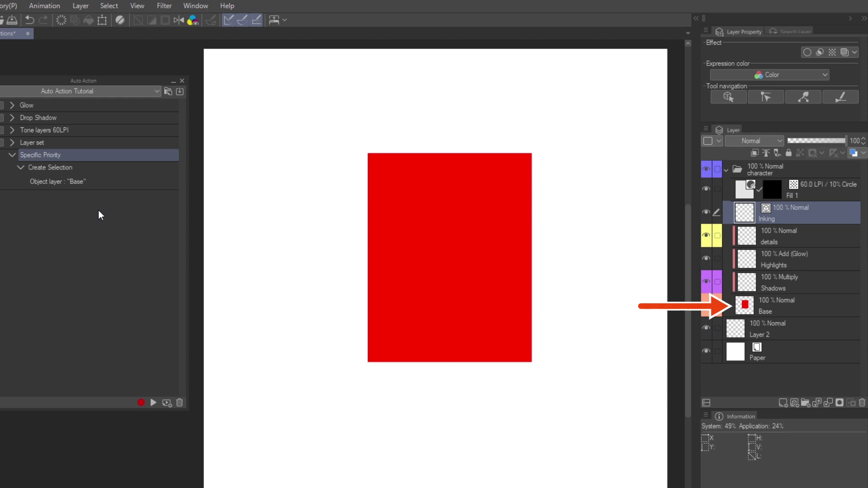
Play Specific Priority to select the red rectangle on Base, then deselect it.
left_click(154, 403)
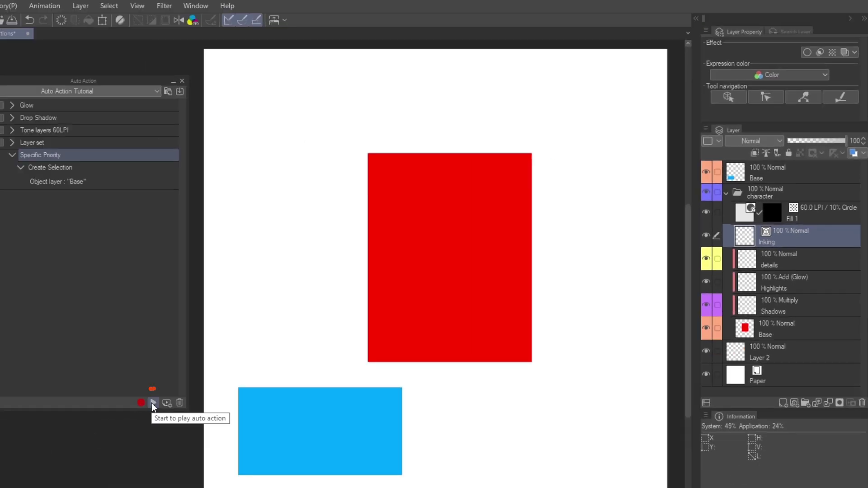
left_click(153, 404)
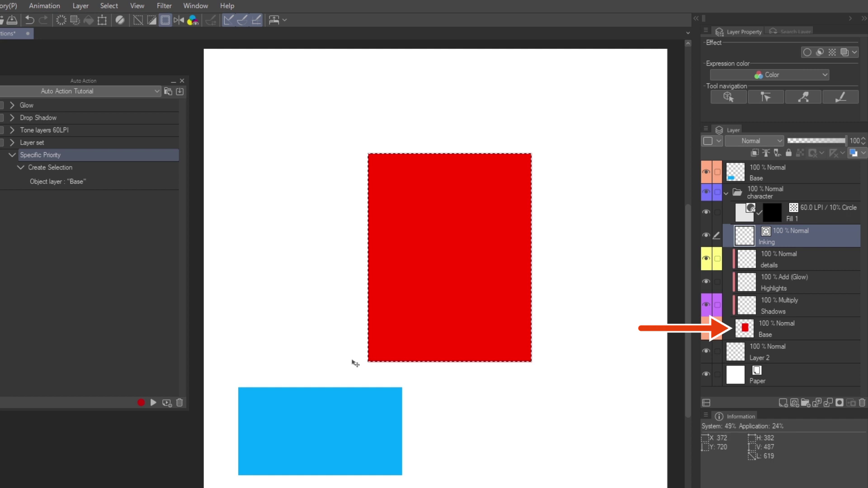
key("ctrl+d")
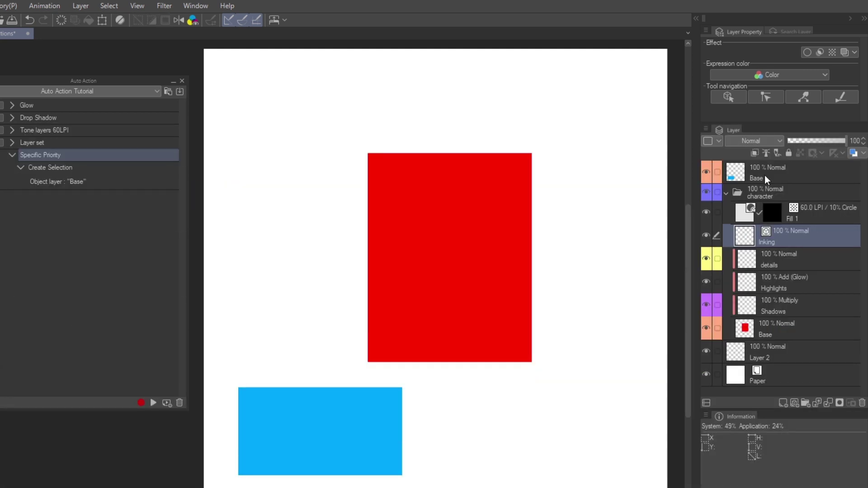
Move the blue-rectangle Base layer below Layer 2 and play Specific Priority again.
left_click_drag(764, 175, 801, 354)
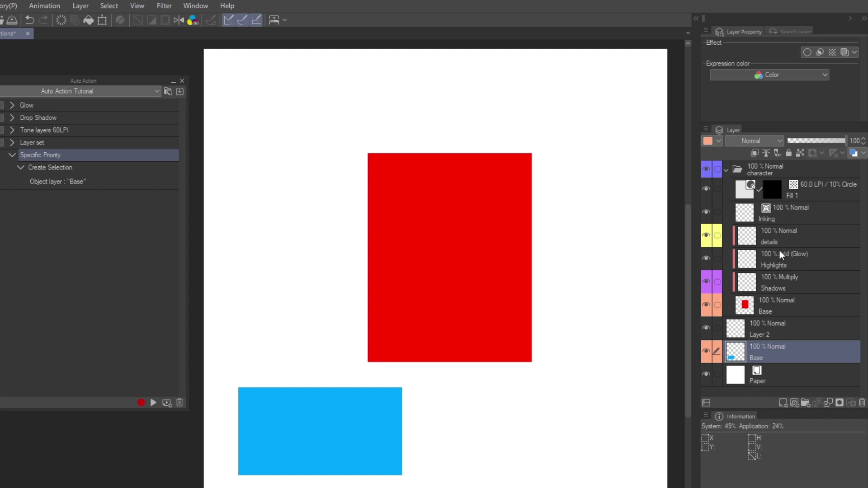
left_click(765, 169)
left_click(824, 204)
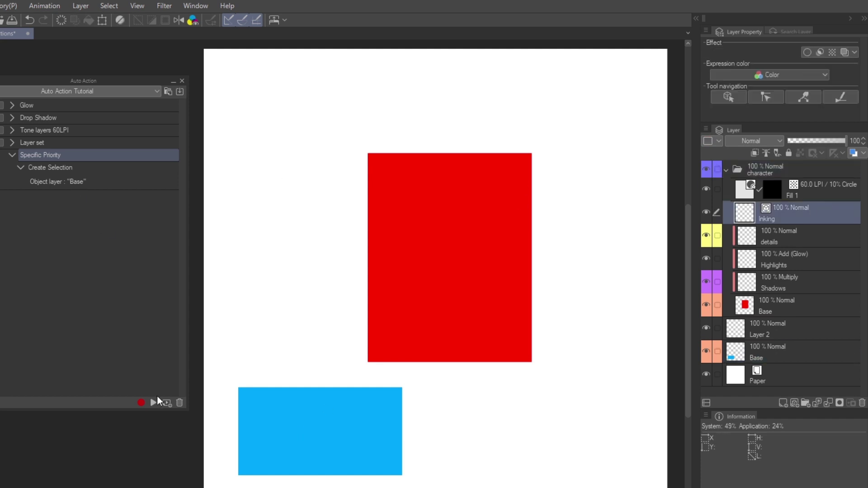
left_click(153, 403)
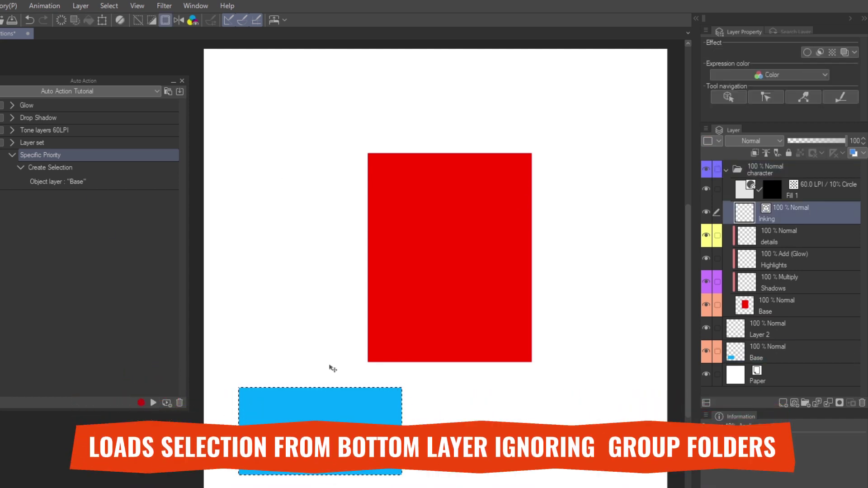
left_click(726, 170)
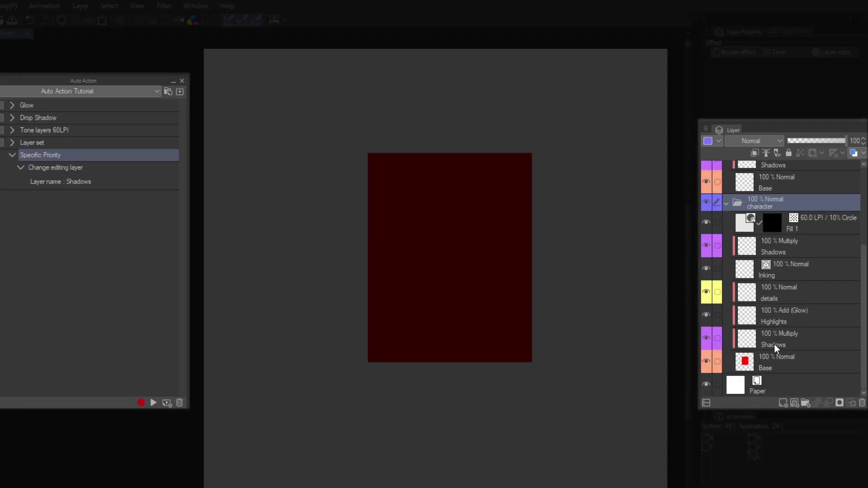
Select the upper Shadows layer and play Specific Priority to switch editing to it.
left_click(779, 251)
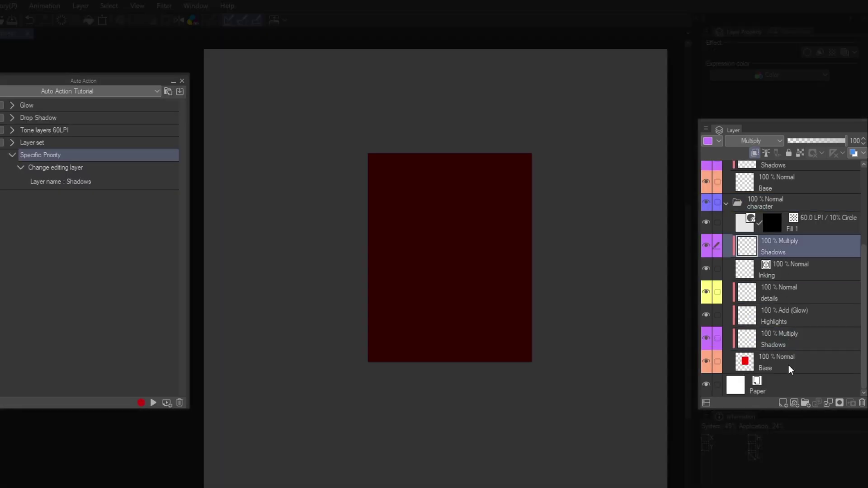
scroll(779, 300, "up", 1)
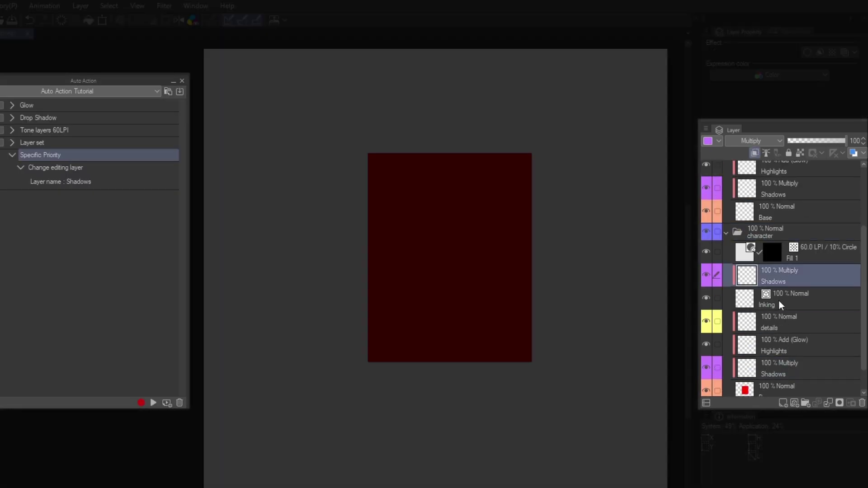
scroll(775, 262, "up", 1)
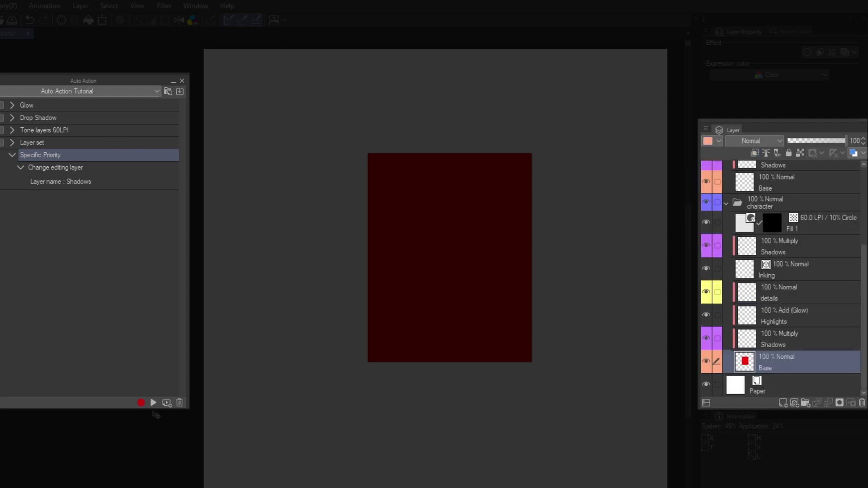
left_click(153, 403)
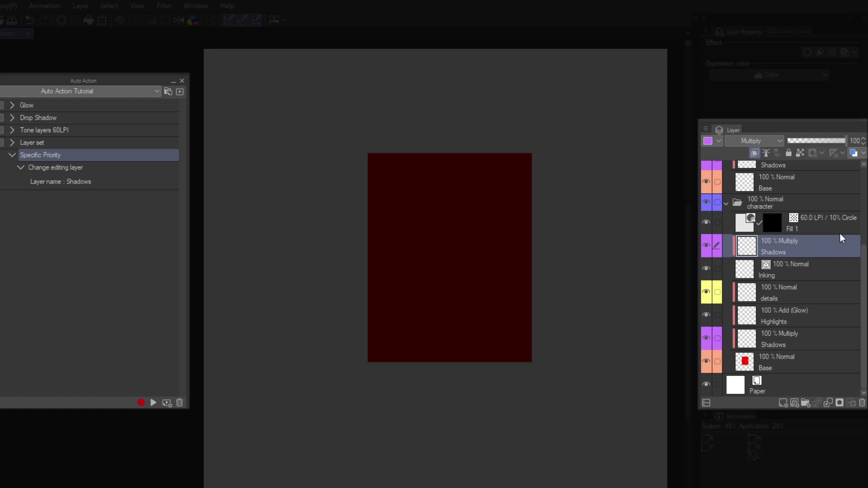
Collapse the lower character folder in the Layer palette.
scroll(791, 242, "up", 1)
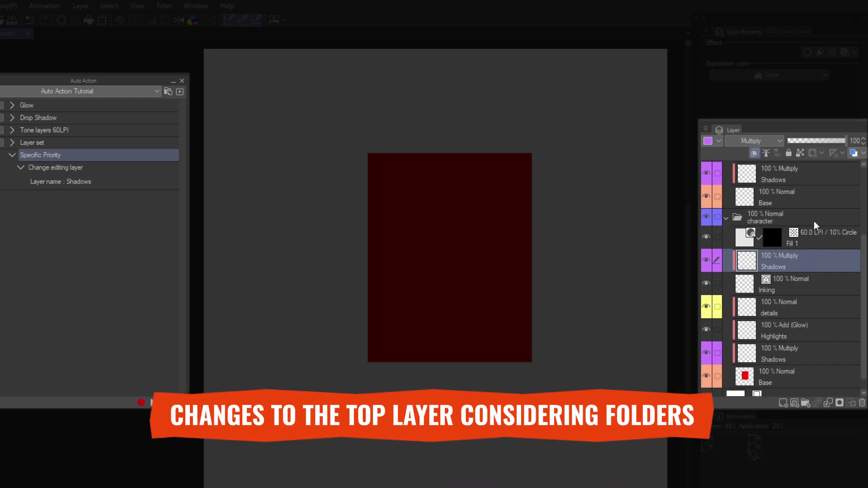
scroll(782, 237, "up", 1)
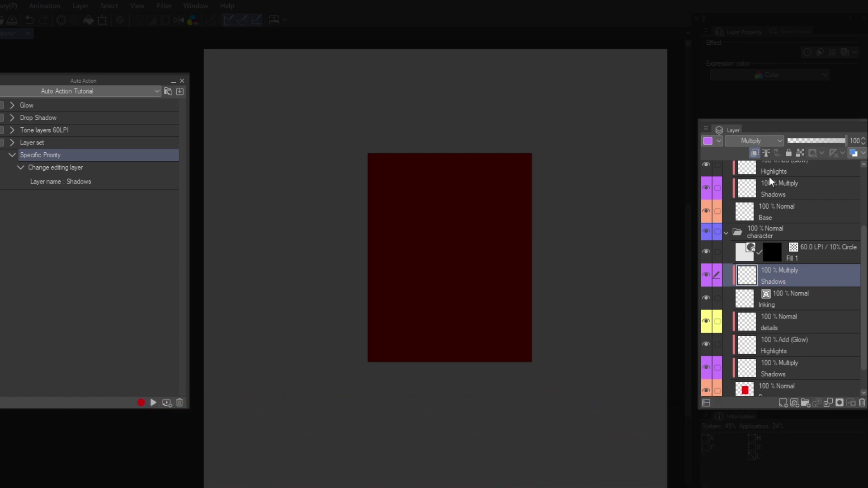
scroll(782, 229, "up", 3)
left_click(746, 277)
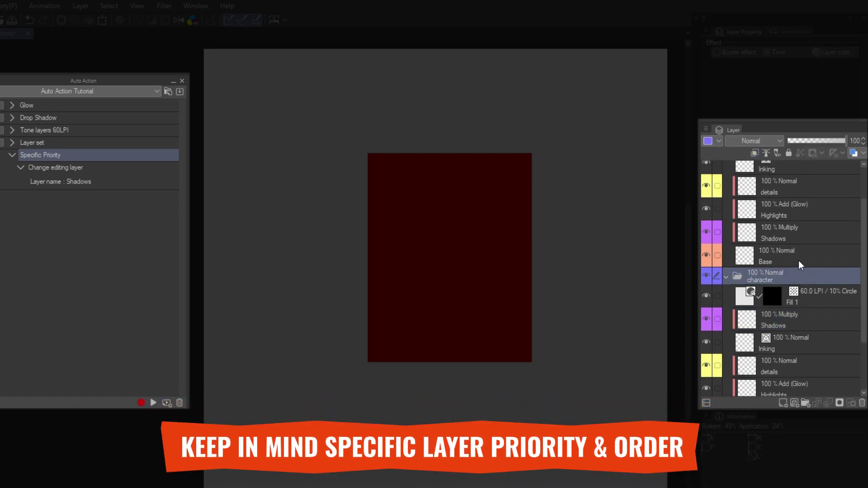
scroll(745, 208, "up", 3)
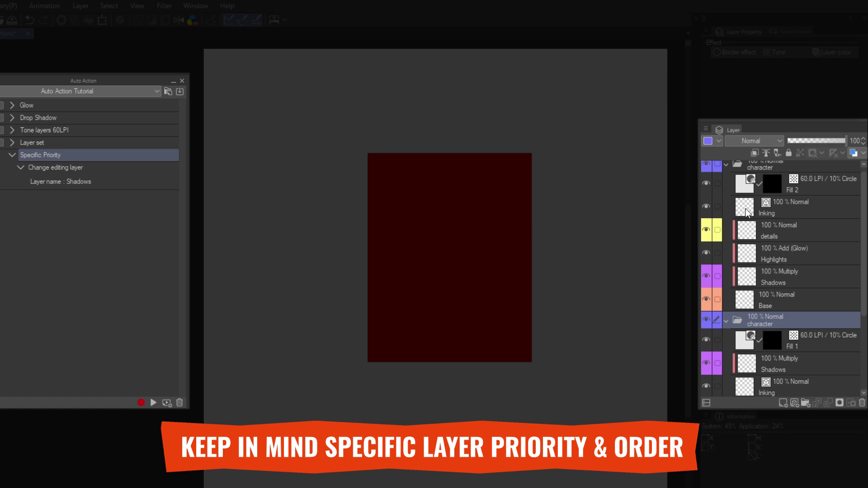
left_click(728, 326)
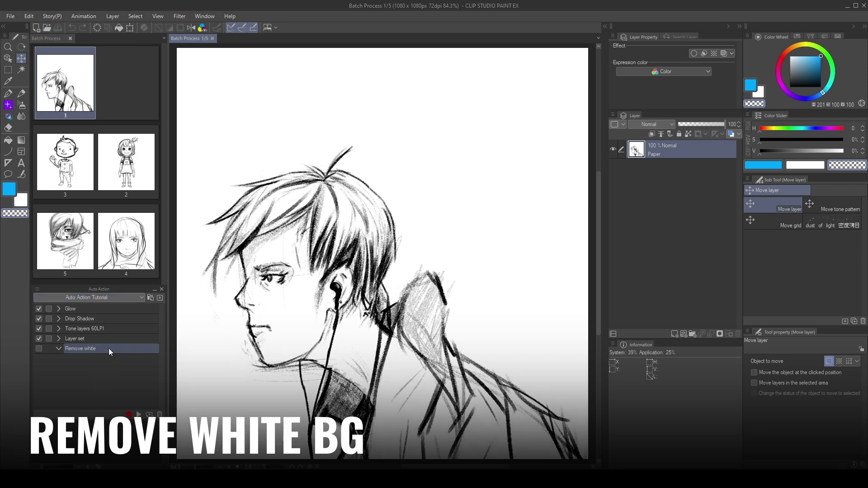
Start recording Remove white and duplicate the Paper layer as Paper Copy.
left_click(129, 415)
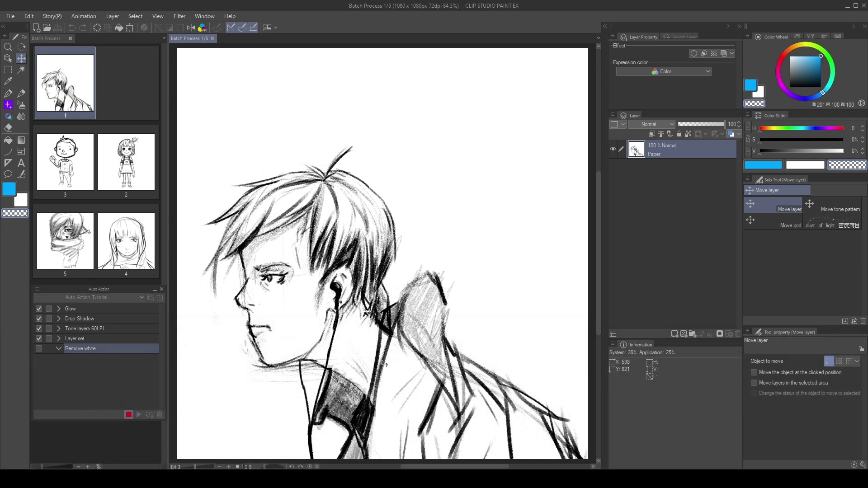
right_click(692, 149)
left_click(711, 218)
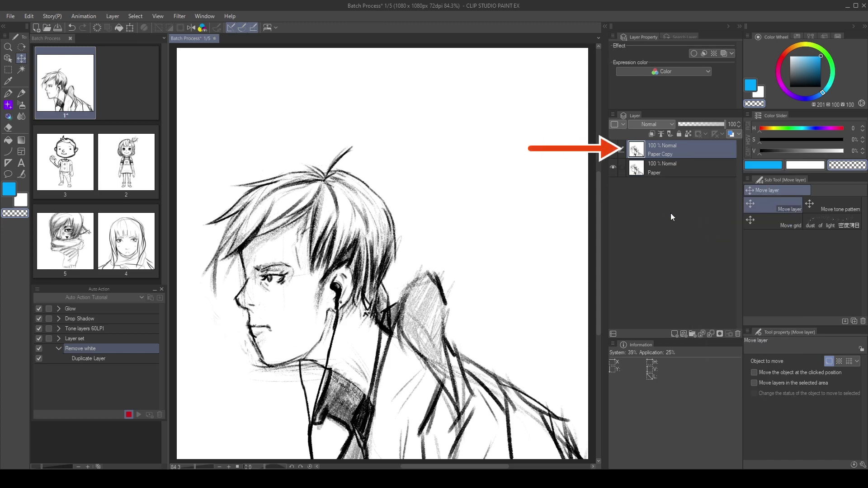
Apply Level Correction to the Paper Copy layer.
left_click(29, 15)
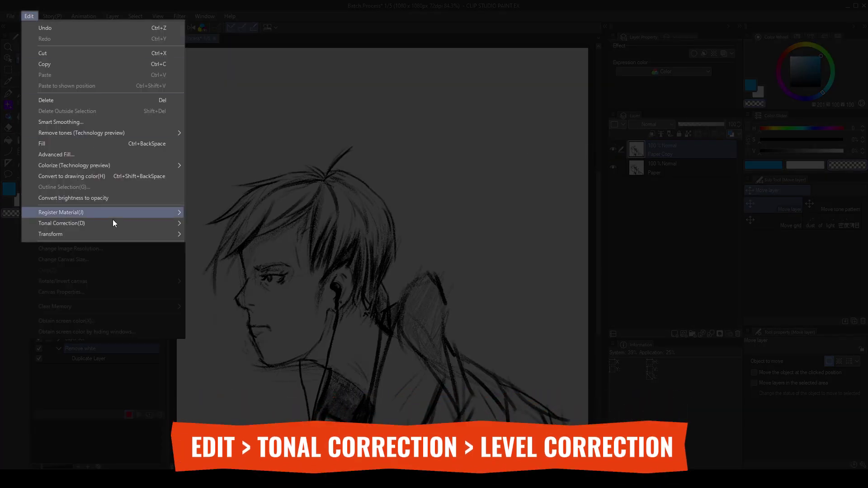
mouse_move(149, 225)
left_click(240, 268)
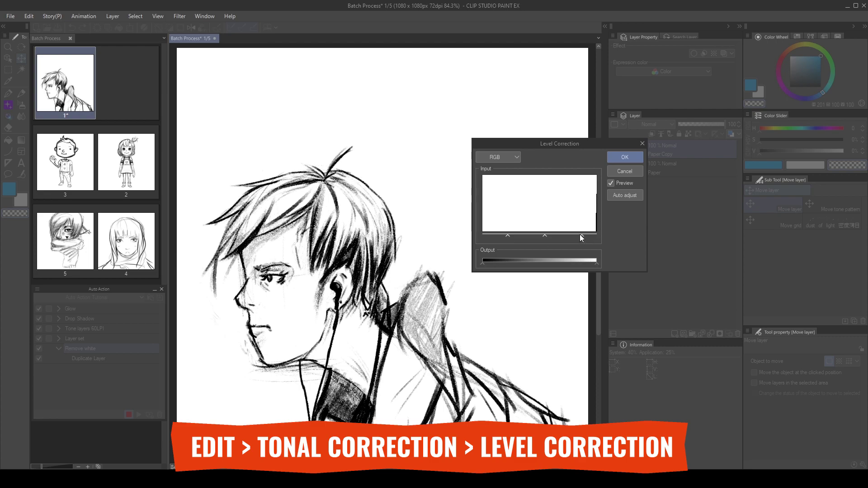
left_click(625, 157)
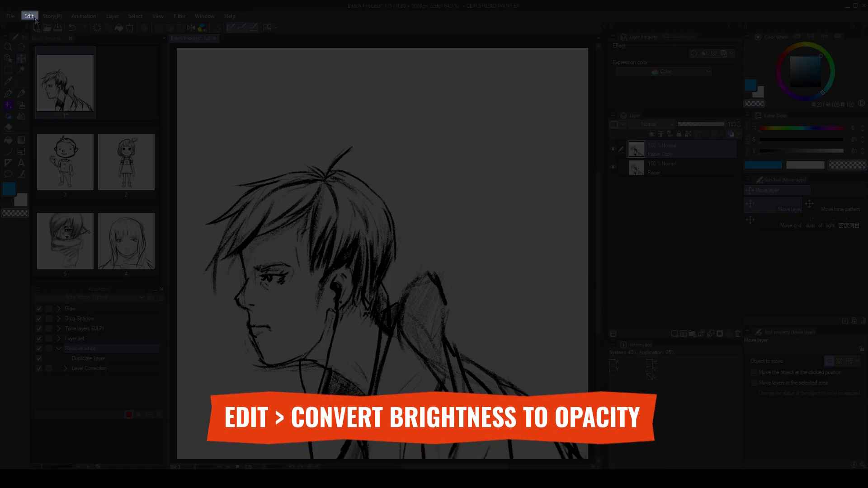
Convert Paper Copy's brightness to opacity, show only the copy, and stop recording.
left_click(29, 16)
left_click(119, 198)
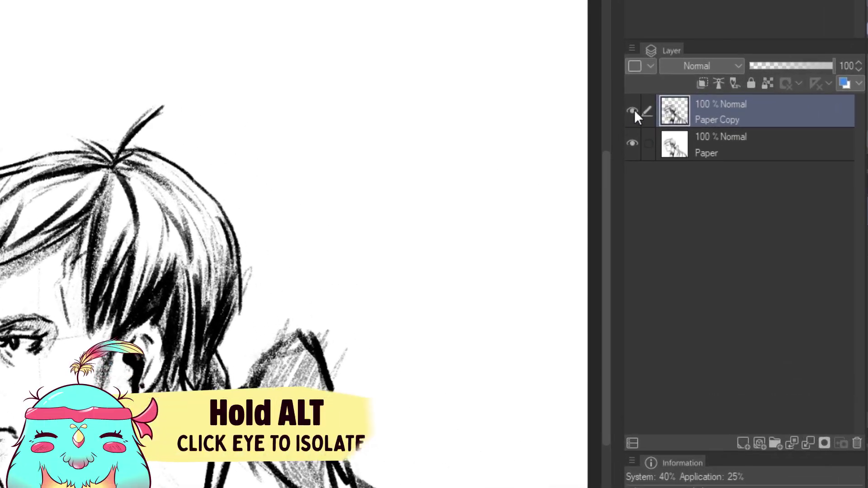
left_click(633, 110, "alt")
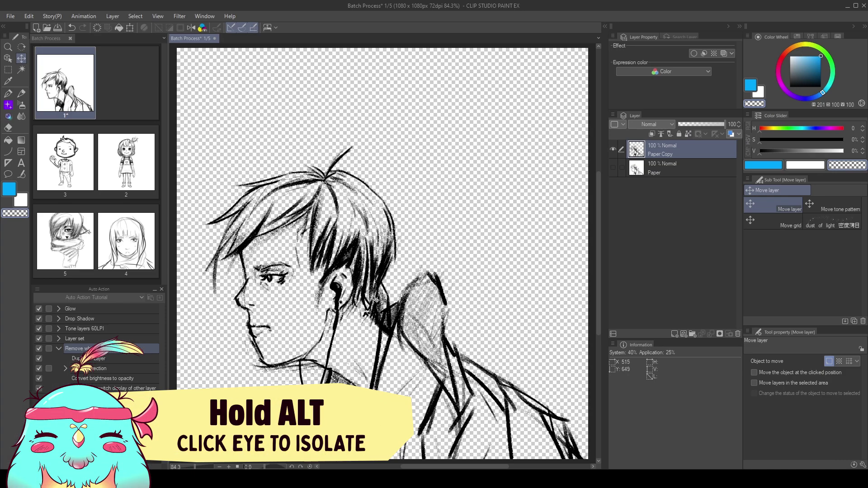
left_click(129, 415)
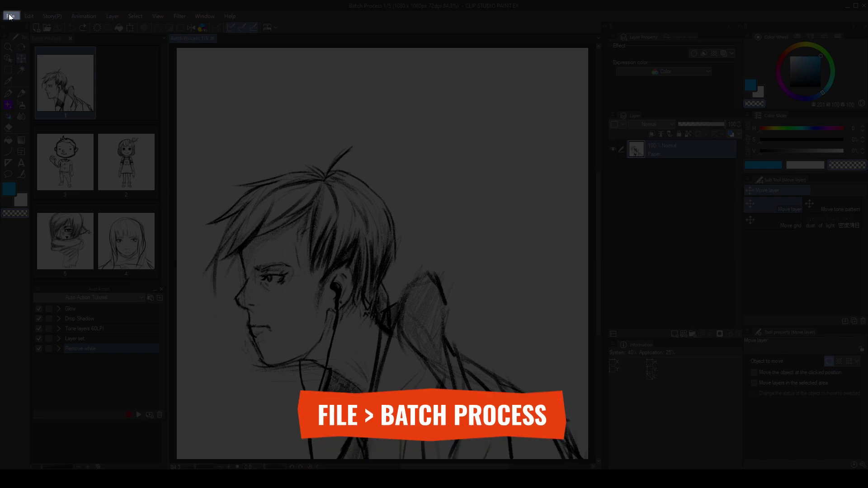
Batch-process all pages with the Auto Action Tutorial set's Remove white action.
left_click(10, 16)
left_click(80, 180)
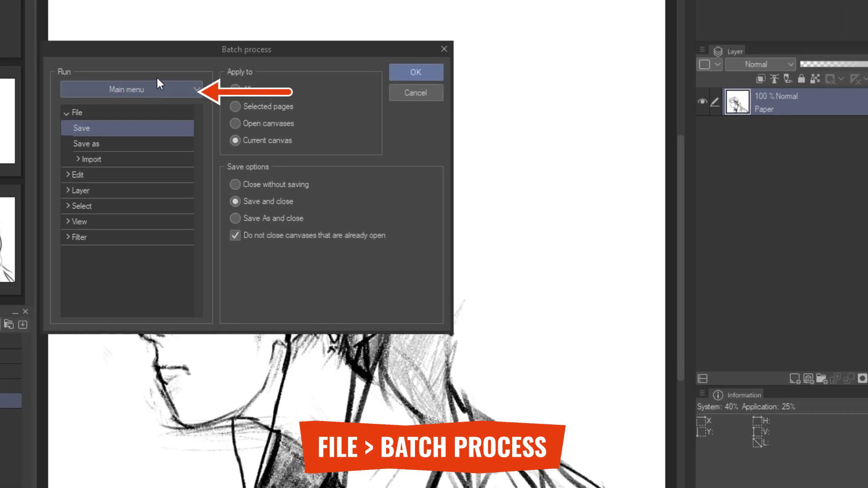
left_click(233, 139)
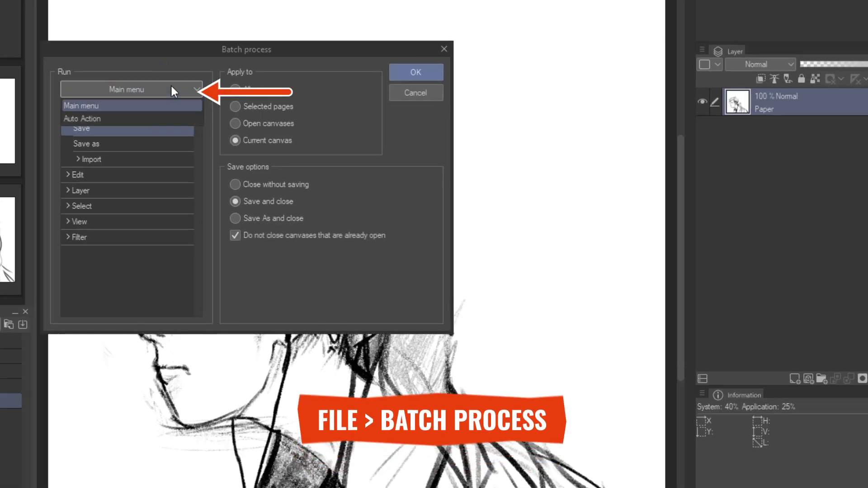
left_click(86, 119)
left_click(71, 128)
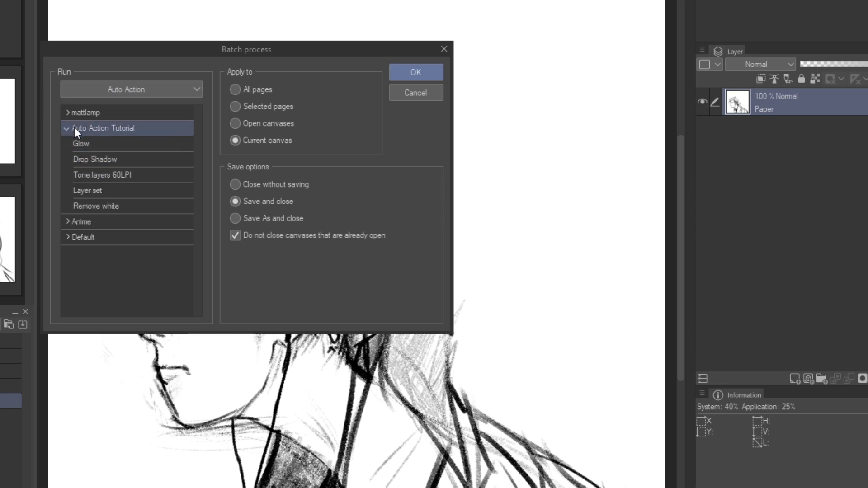
left_click(113, 207)
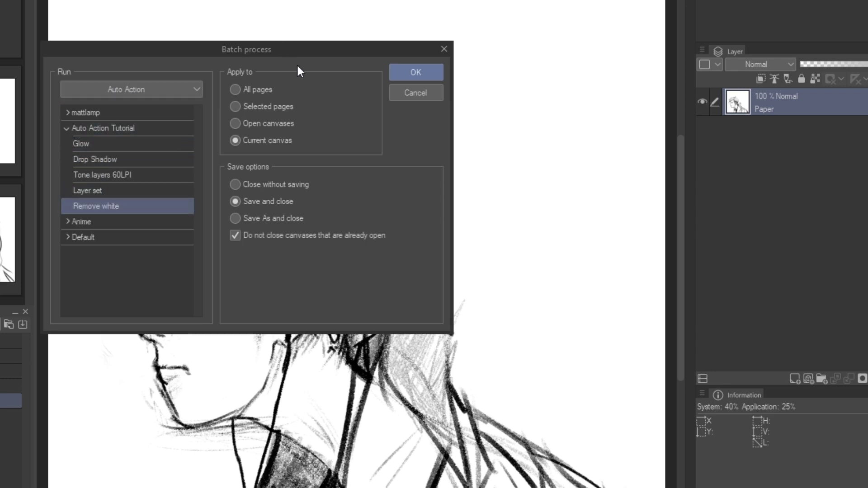
left_click(258, 91)
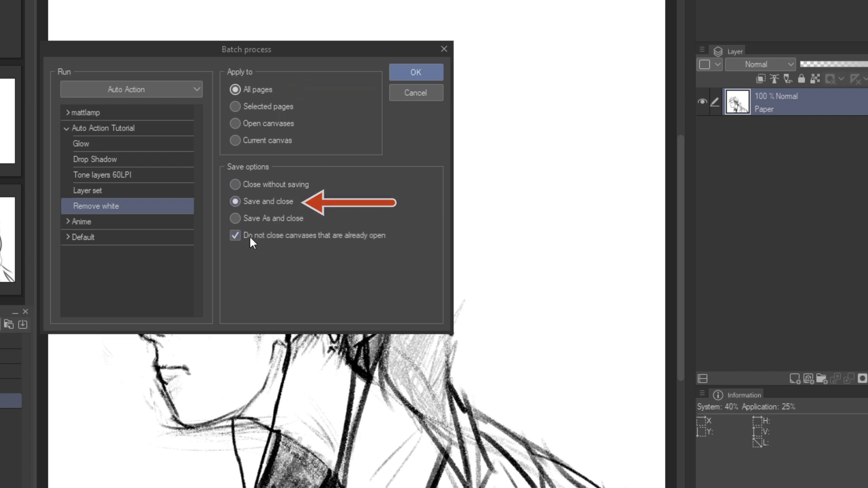
left_click(409, 73)
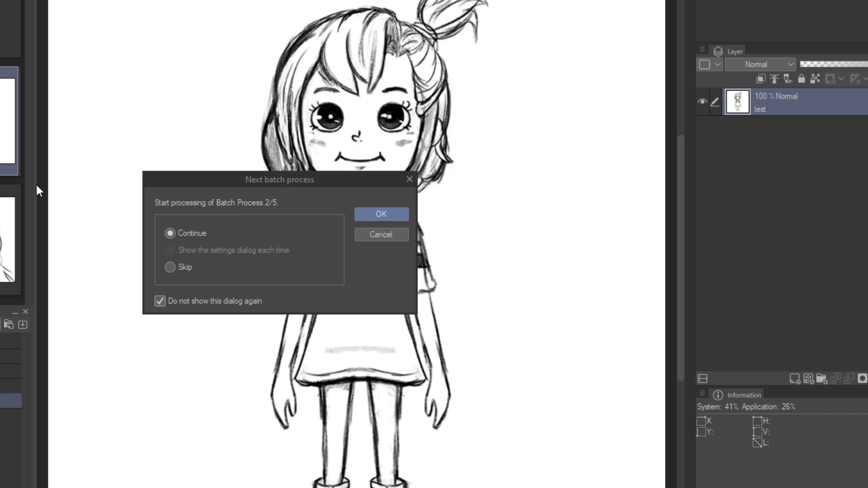
left_click(376, 216)
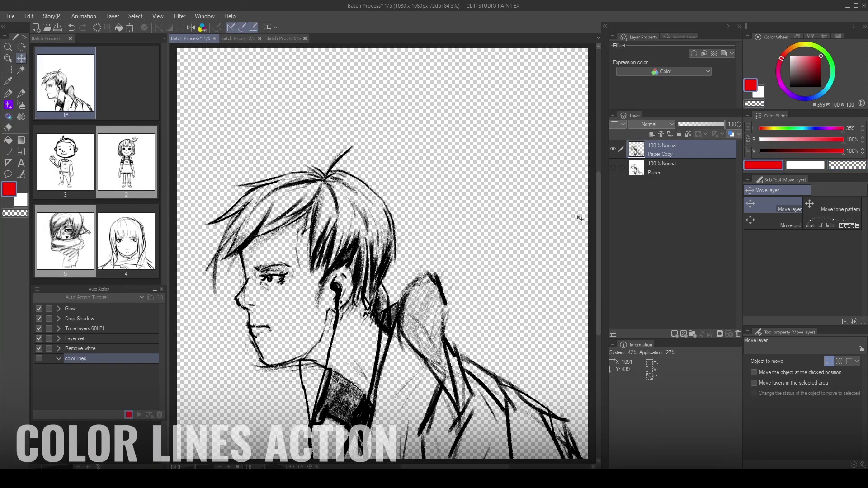
Record turning on red layer colour for the line layer as the color lines action.
left_click(725, 53)
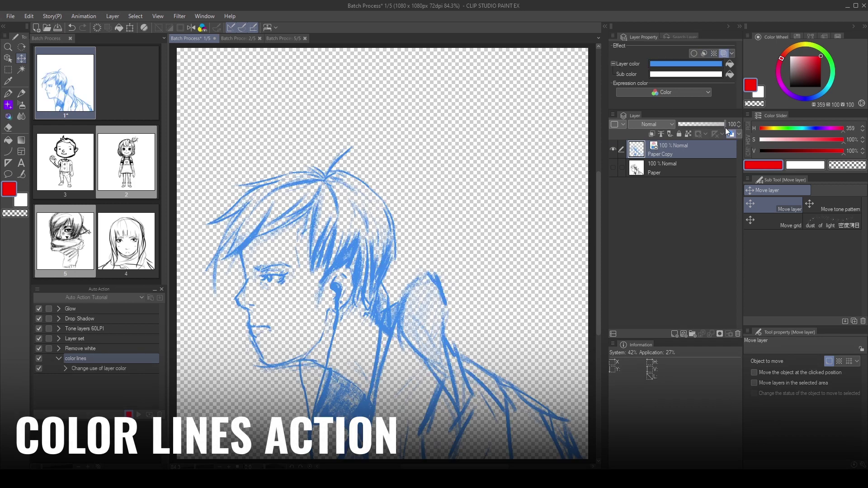
left_click(730, 63)
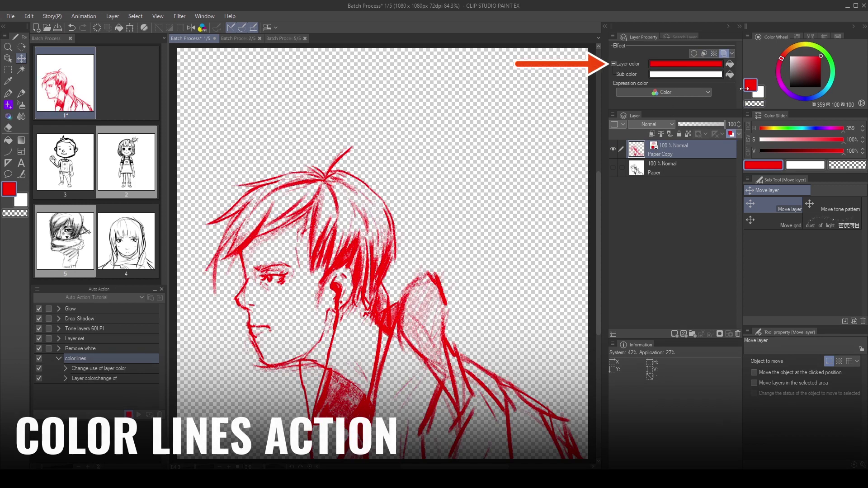
left_click(129, 415)
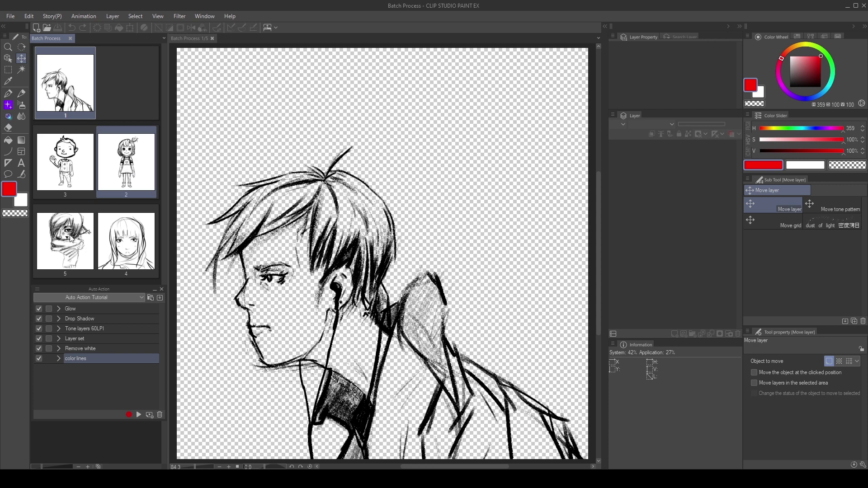
Batch-run color lines on the selected pages 1, 2 and 5.
left_click(10, 15)
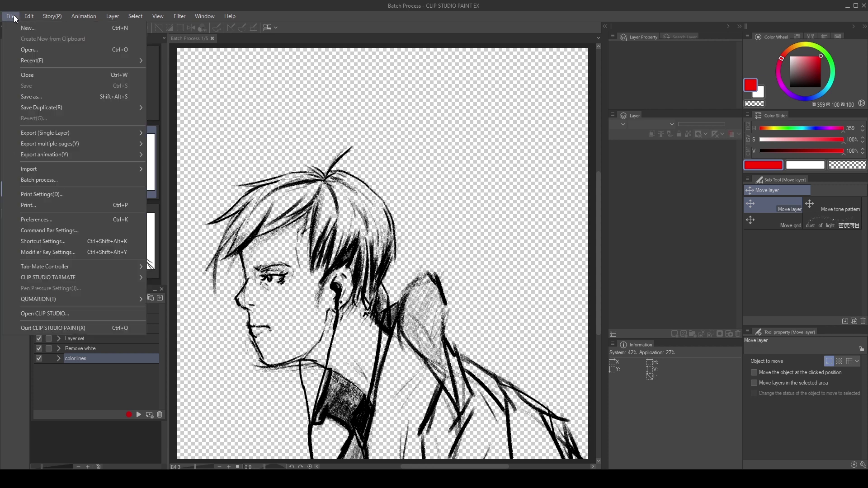
left_click(80, 179)
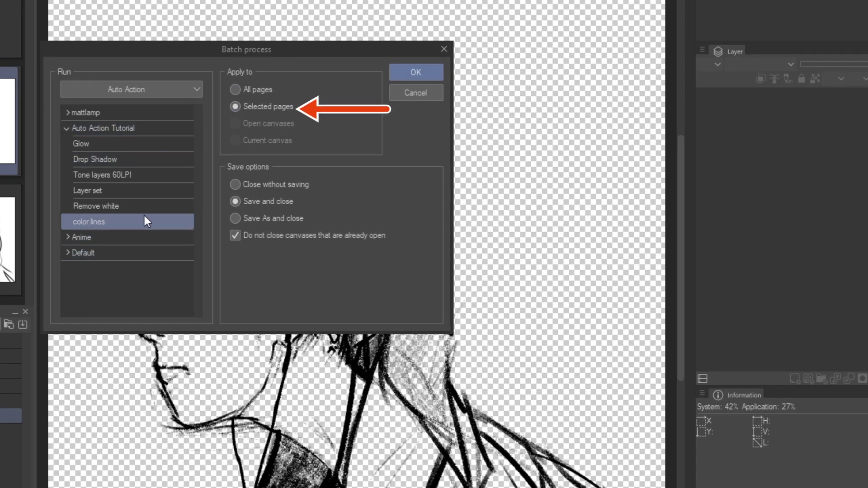
left_click(422, 73)
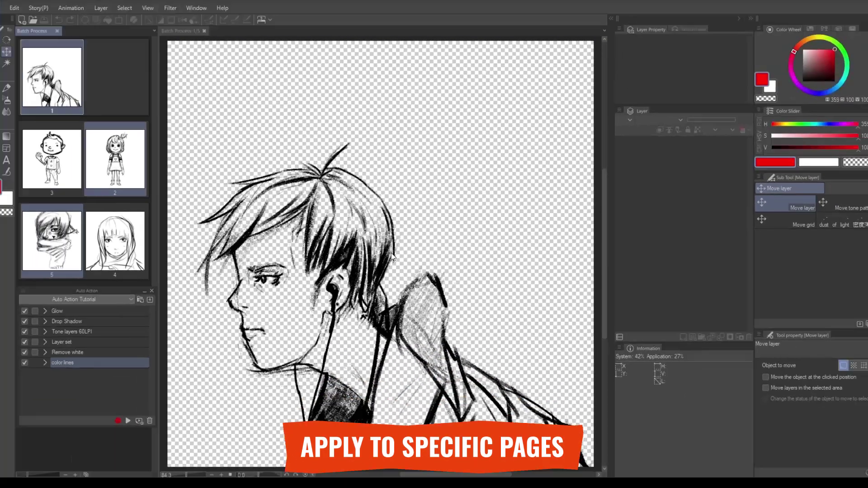
Finish the batch, record a Ctrl+V paste into Paste in place, then undo the test paste.
left_click(399, 224)
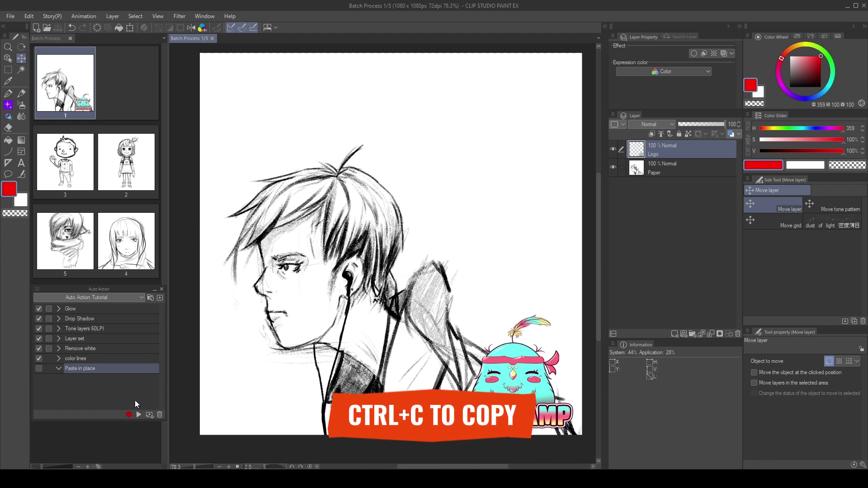
left_click(129, 415)
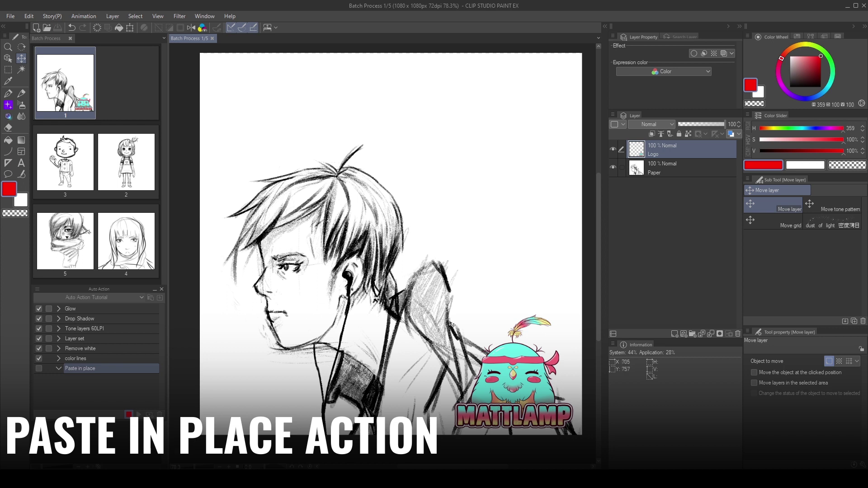
key("ctrl+v")
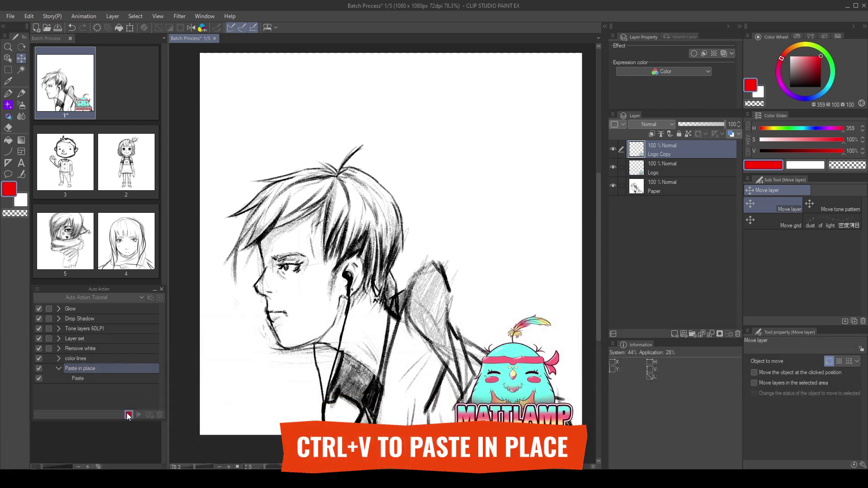
left_click(128, 415)
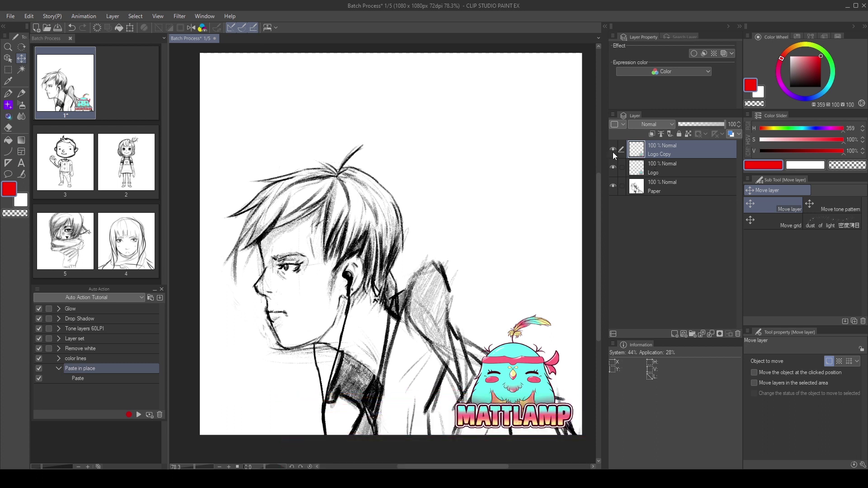
key("ctrl+z")
key("ctrl+z")
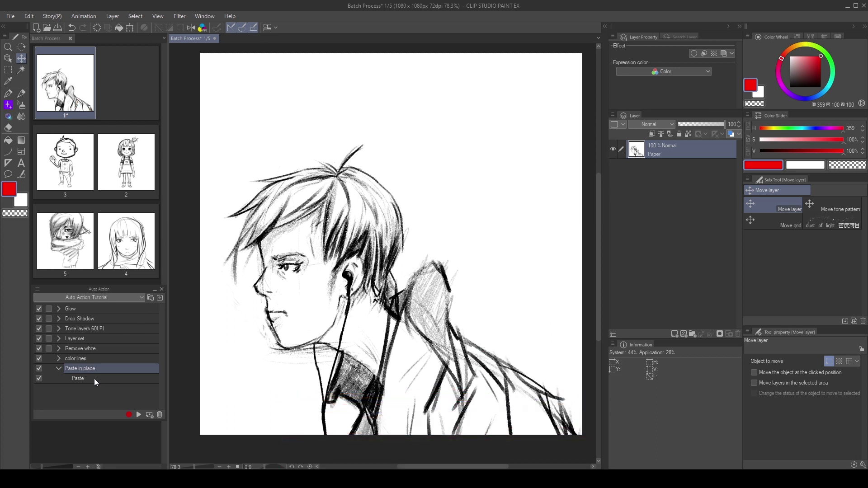
Batch-run Paste in place on all pages without prompting between pages.
left_click(10, 16)
left_click(45, 179)
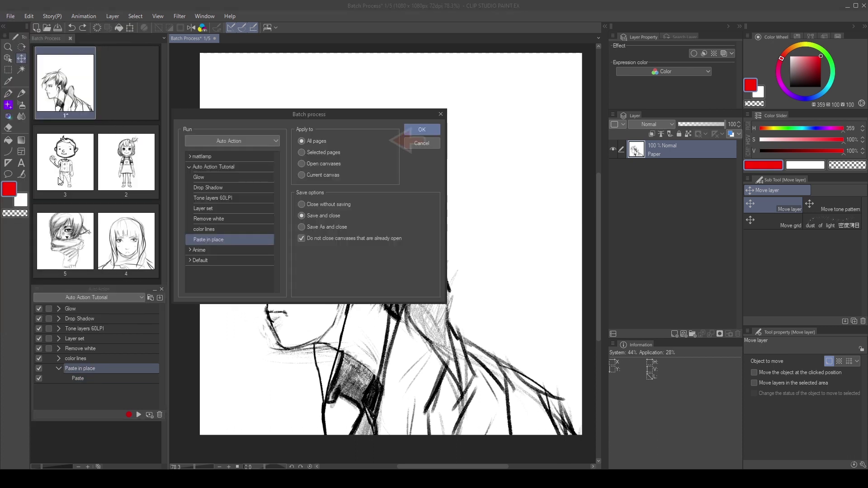
left_click(422, 130)
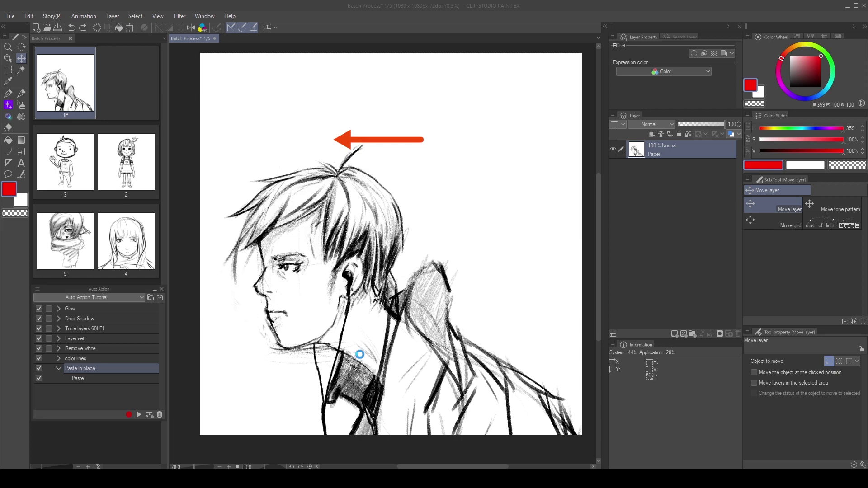
left_click(263, 283)
left_click(393, 224)
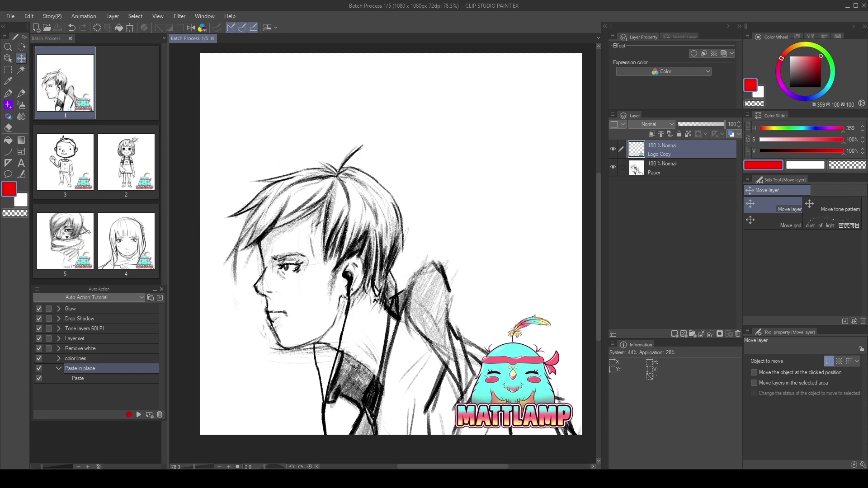
Open pages 3, 2, 5 and 4 to check the pasted logo.
double_click(75, 177)
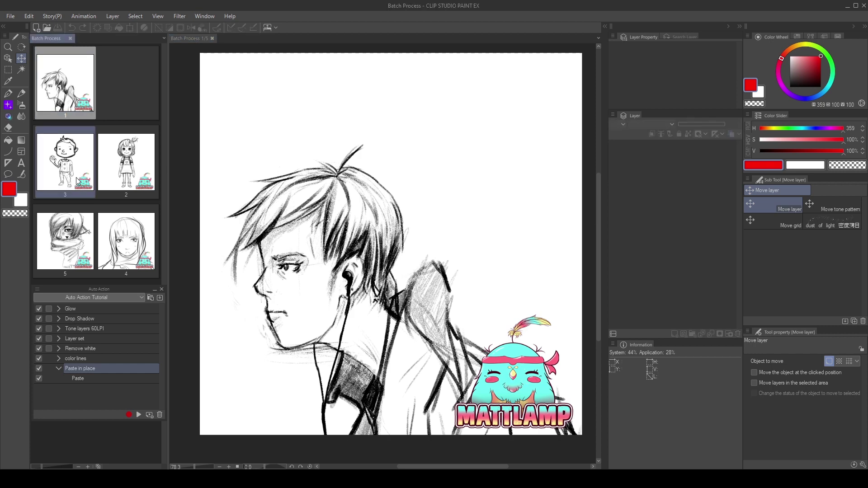
double_click(128, 173)
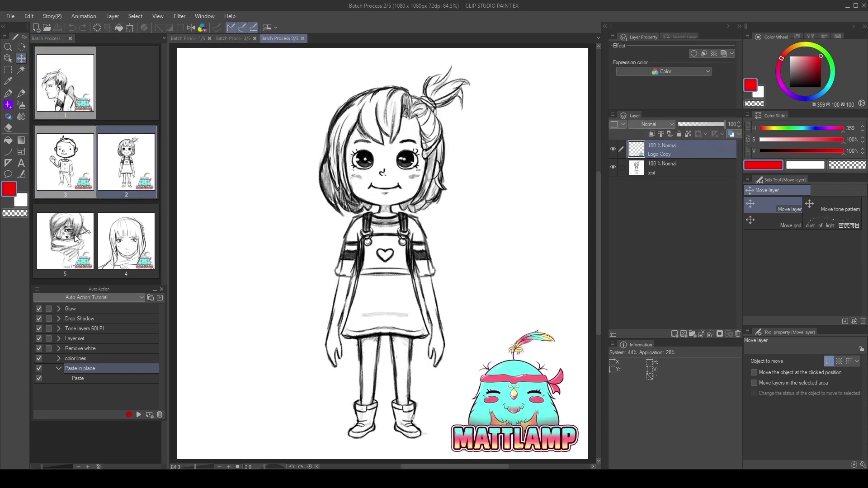
double_click(69, 232)
double_click(126, 240)
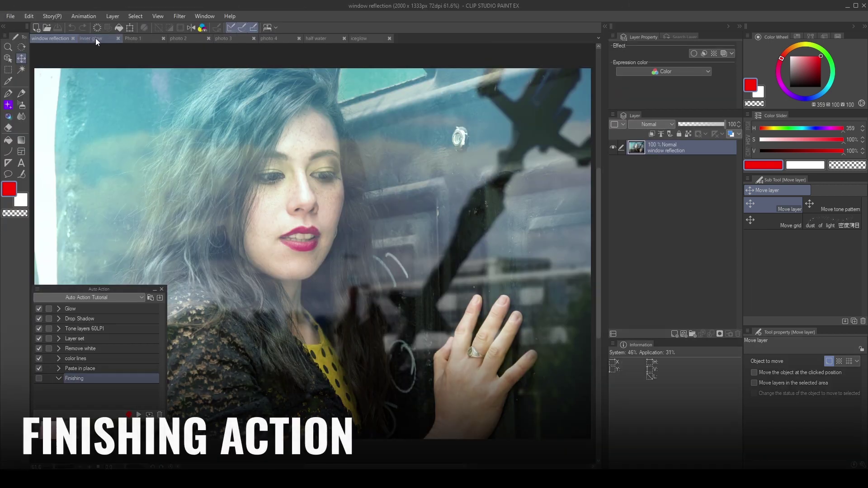
Cycle through the open photos and settle on the window reflection photo.
left_click(96, 38)
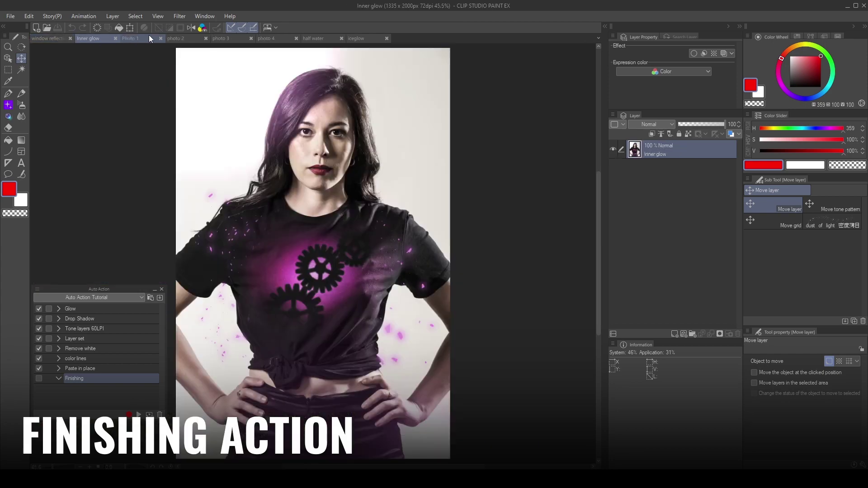
left_click(142, 38)
left_click(174, 38)
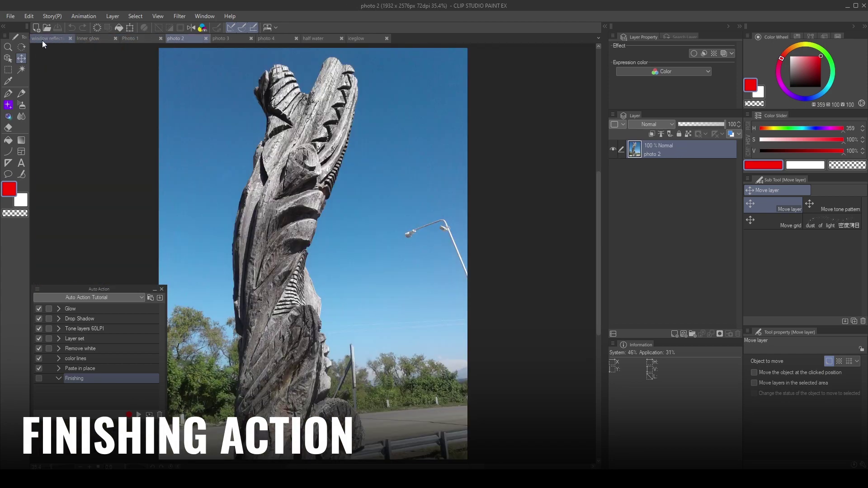
left_click(45, 38)
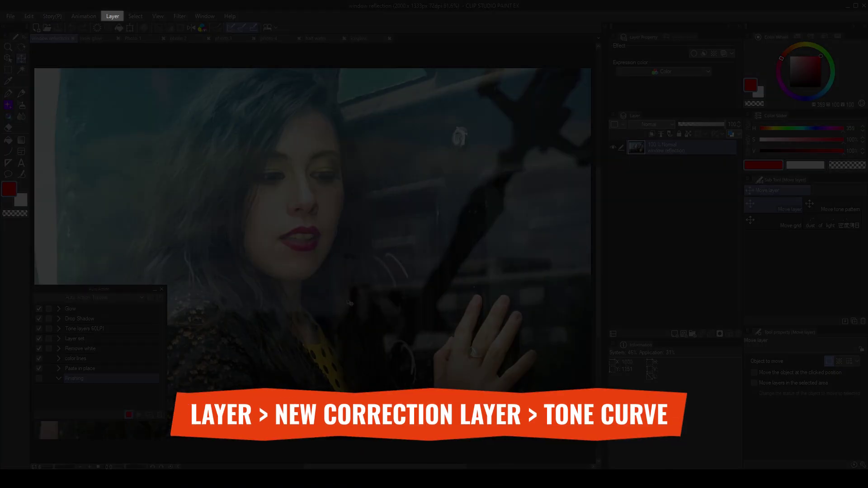
Add a Tone Curve correction layer with an S-curve: darker shadows, brighter highlights.
left_click(112, 16)
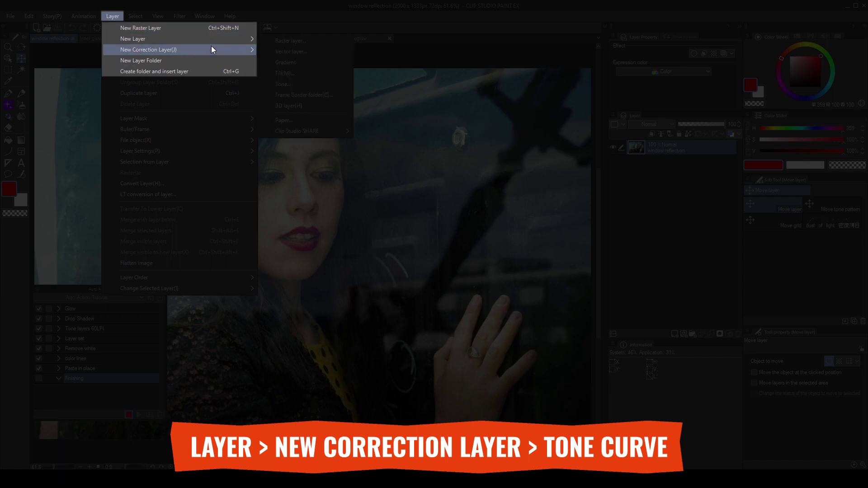
mouse_move(212, 47)
left_click(299, 108)
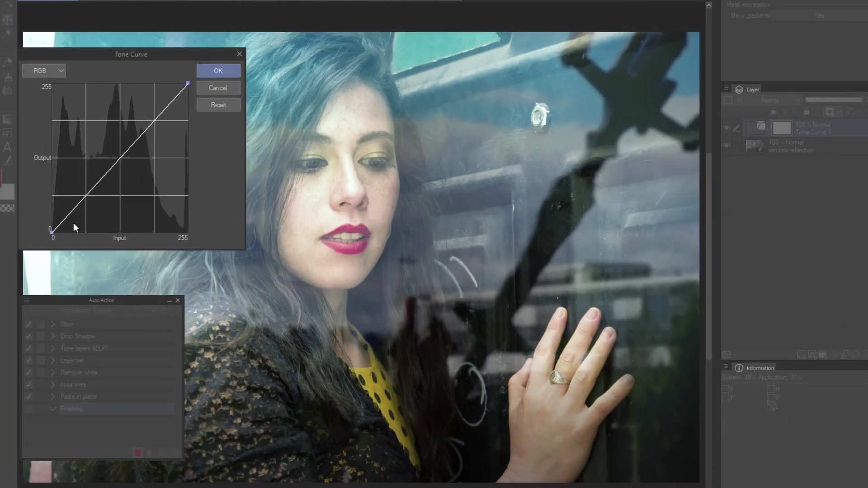
left_click_drag(74, 224, 82, 239)
left_click_drag(152, 136, 145, 114)
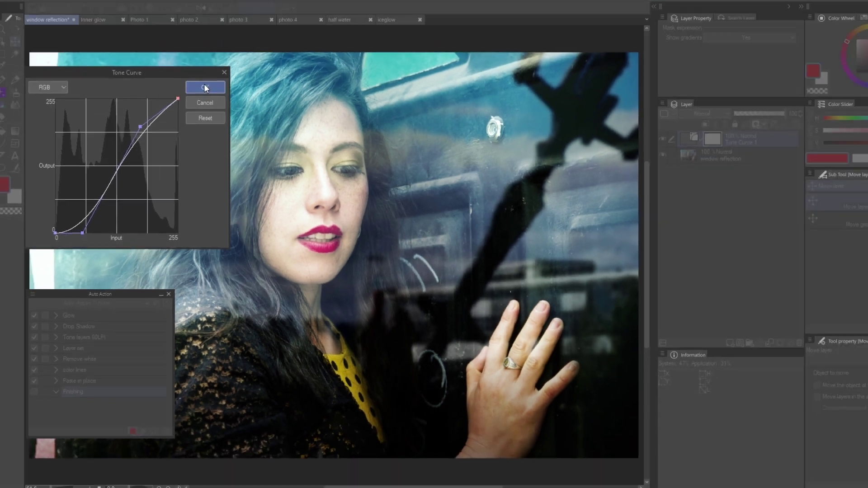
left_click(248, 31)
Create the Sunset (purple) gradient map layer, set to Screen at 54% opacity.
left_click(113, 16)
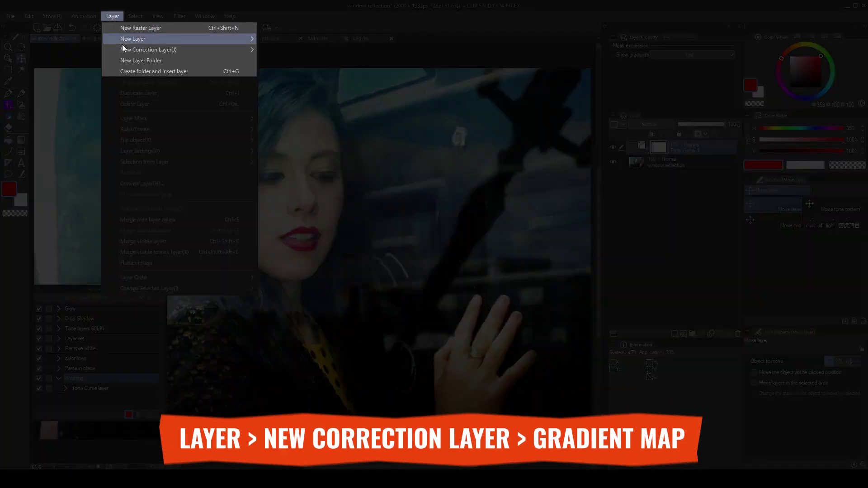
mouse_move(151, 49)
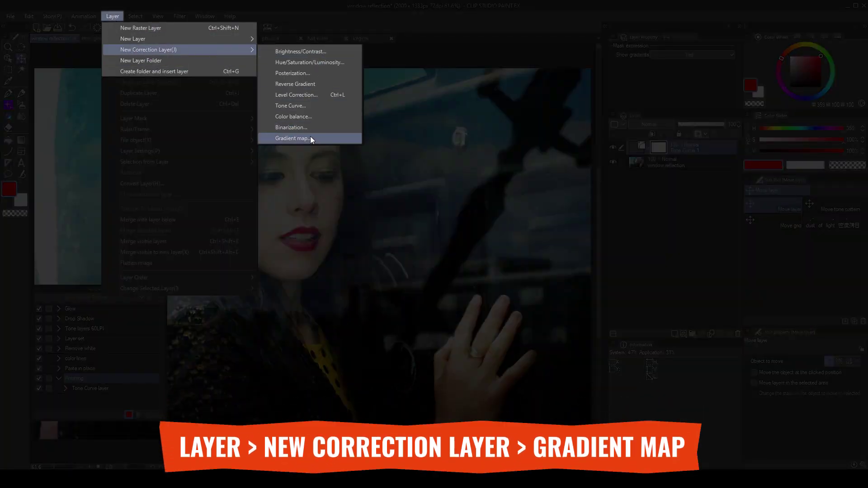
left_click(310, 136)
scroll(271, 316, "down", 3)
left_click(297, 256)
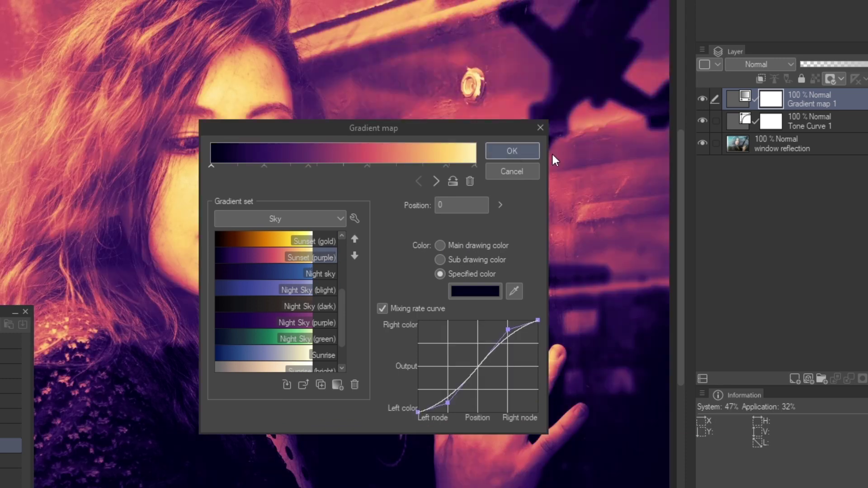
left_click(524, 154)
left_click(778, 63)
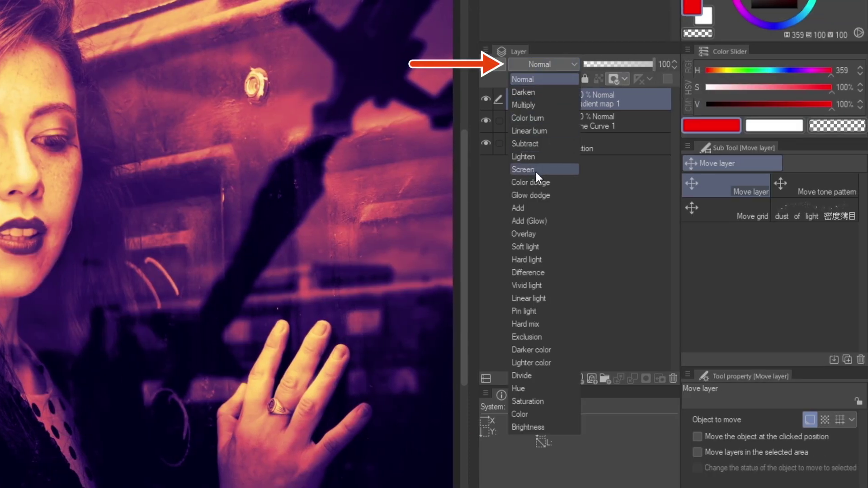
left_click(536, 169)
left_click_drag(617, 66, 621, 66)
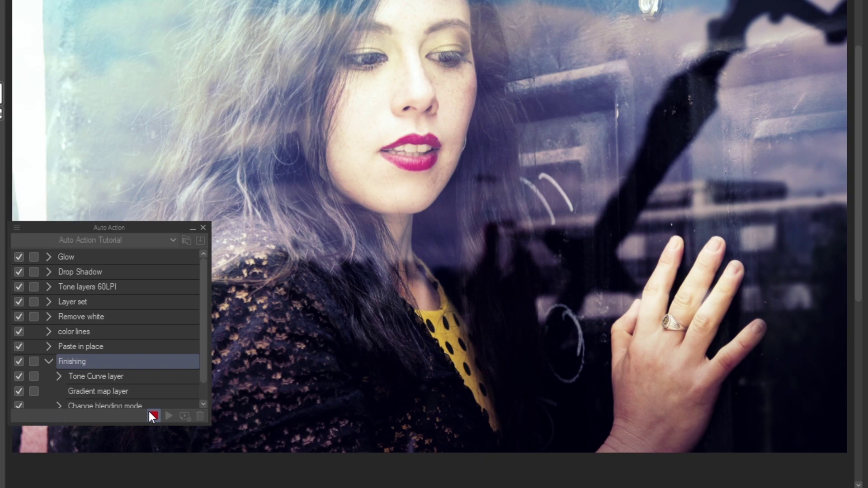
Stop recording Finishing, test-play and undo it, and make its Tone Curve step show settings.
left_click(153, 416)
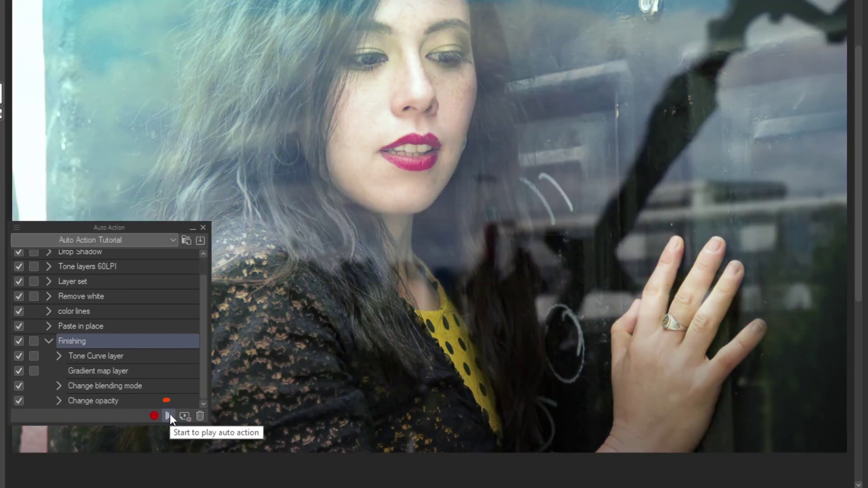
left_click(170, 415)
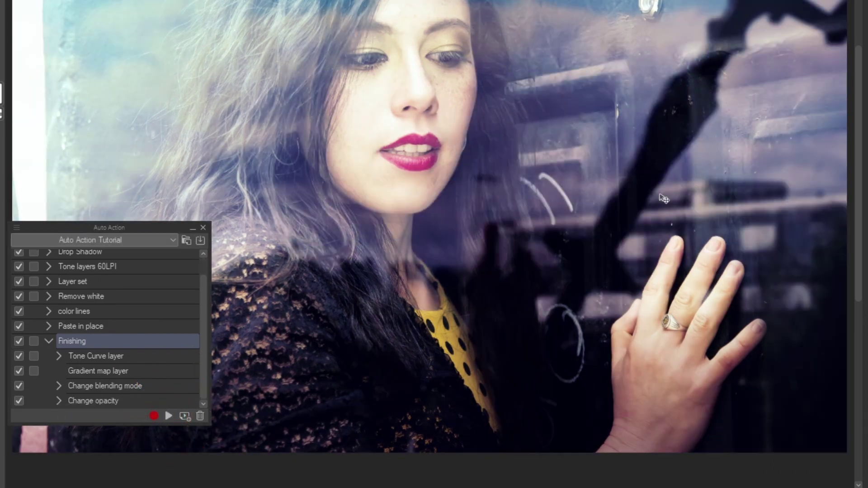
key("ctrl+z")
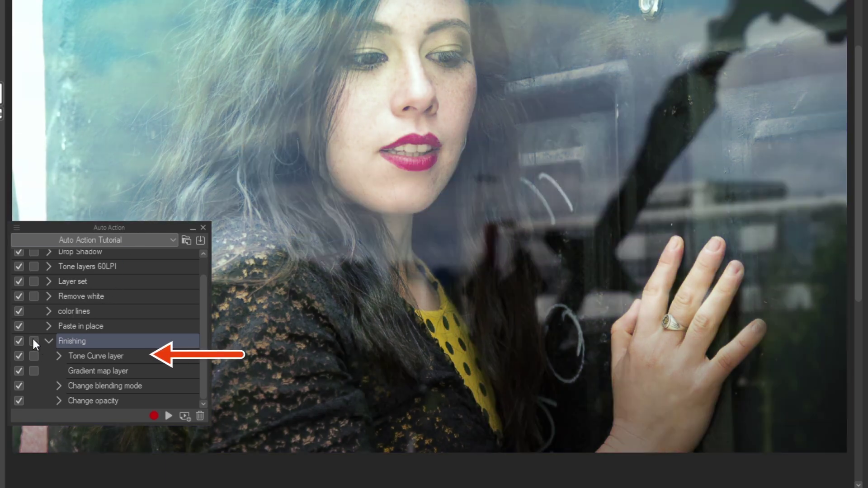
left_click(34, 356)
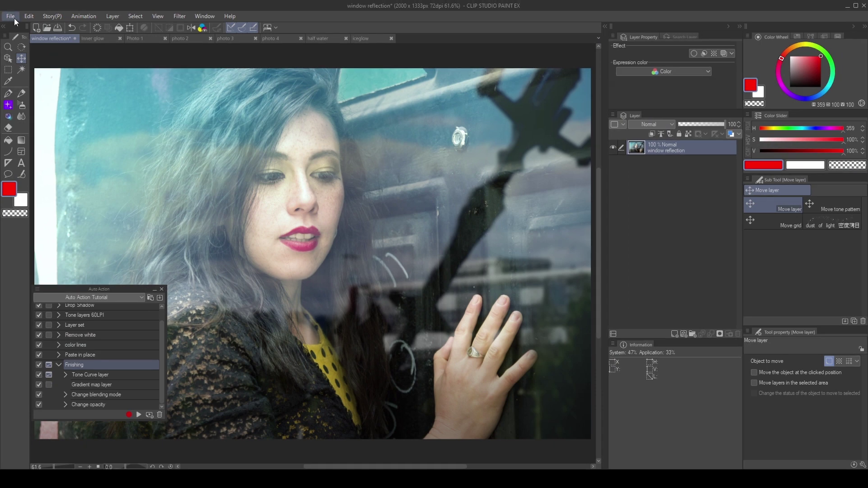
Batch-run the Finishing action on all open canvases.
left_click(11, 17)
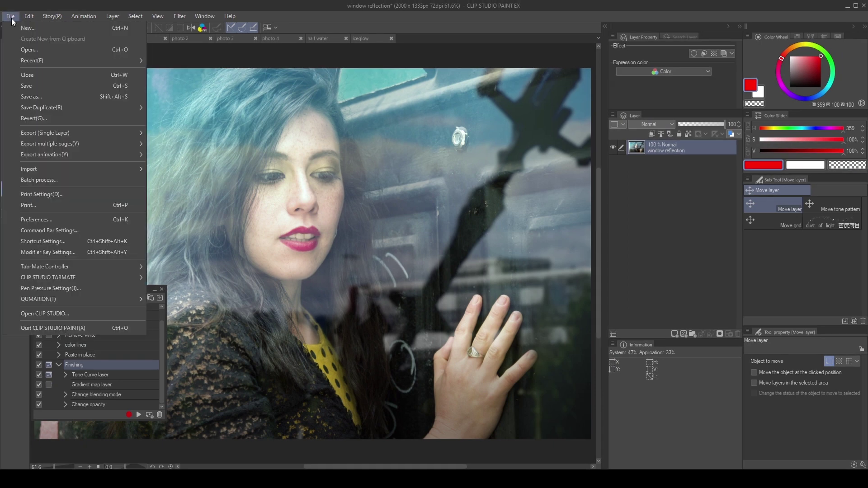
left_click(95, 184)
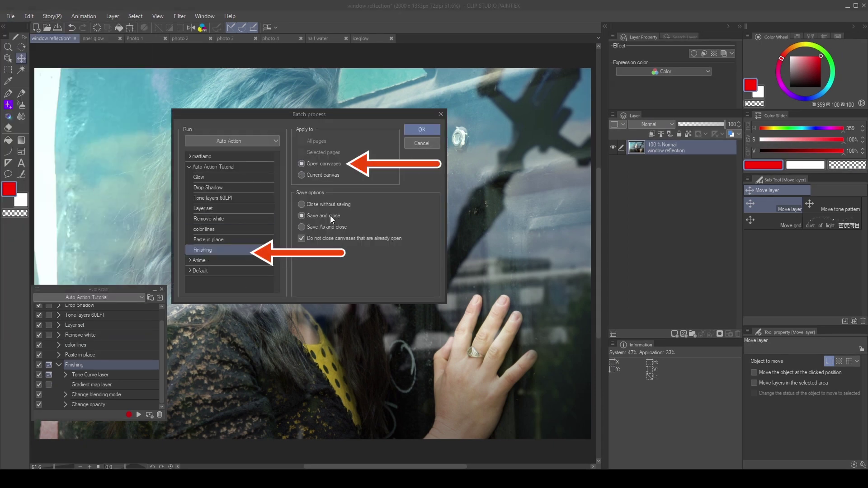
left_click(411, 129)
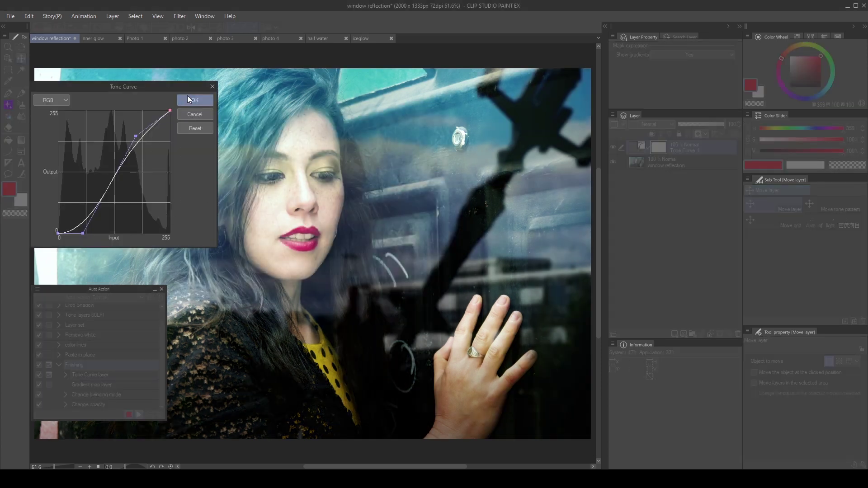
Accept each Finishing tone curve, brightening photo 3's curve and turning off the next-photo prompt.
left_click(193, 100)
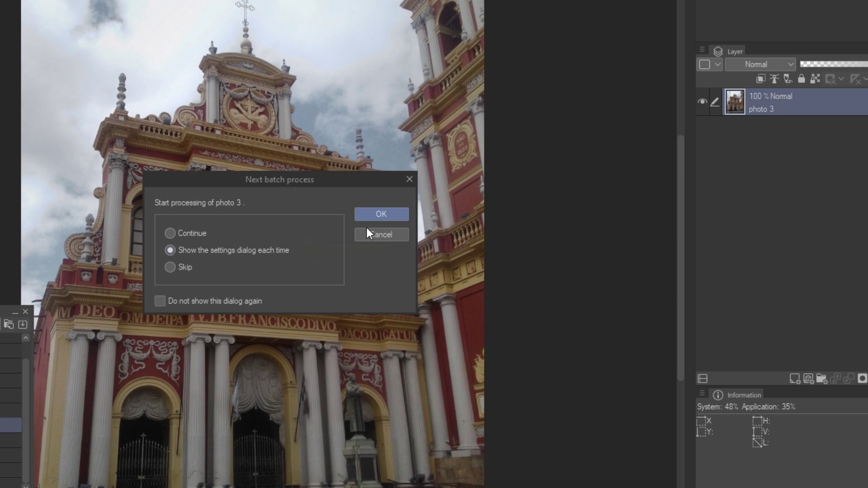
left_click(381, 214)
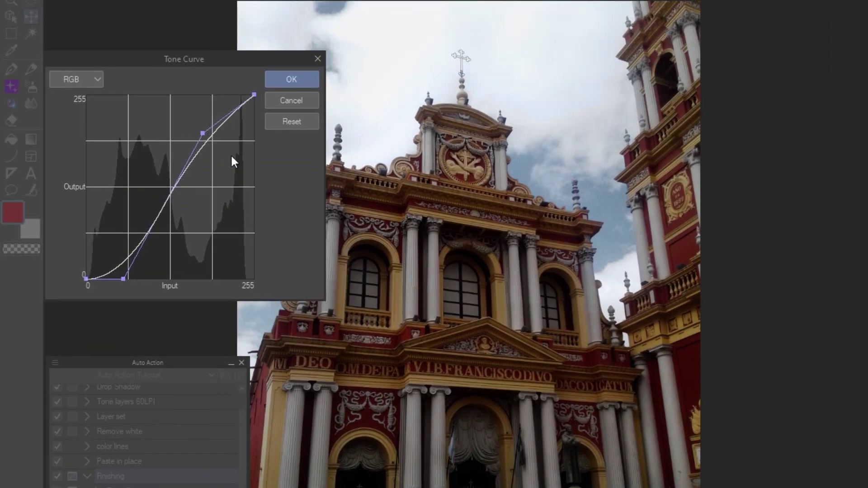
left_click_drag(203, 134, 94, 76)
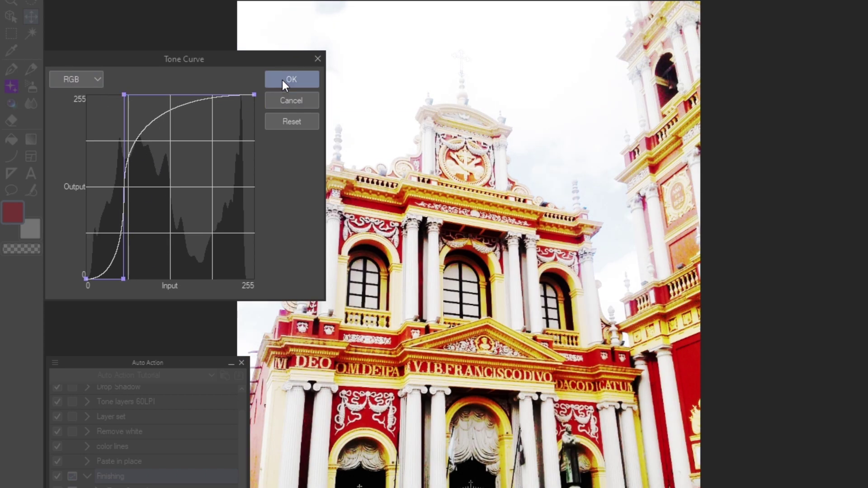
left_click(282, 80)
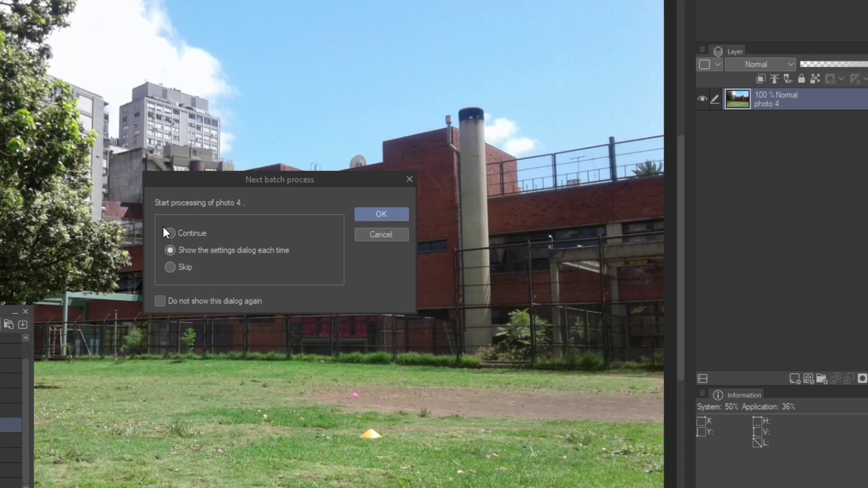
left_click(161, 301)
left_click(382, 214)
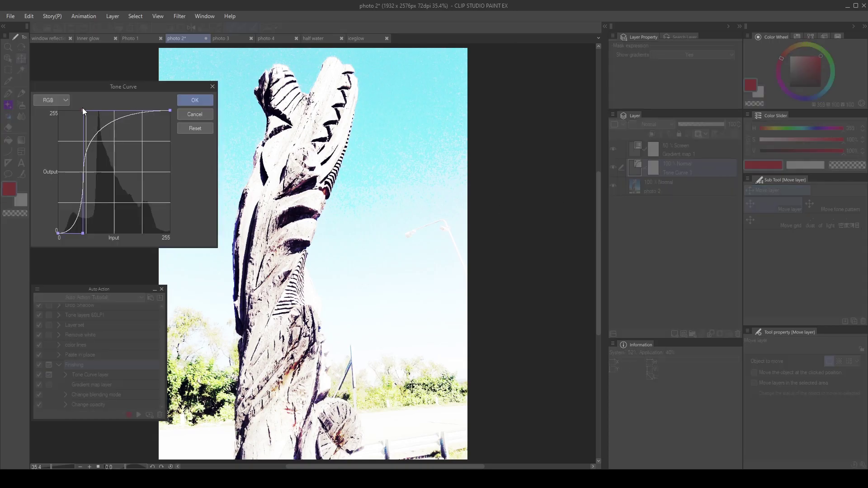
left_click(195, 115)
Review photo 3, photo 4, half water, iceglow, Photo 1 and Inner glow in turn.
left_click(221, 38)
left_click(267, 38)
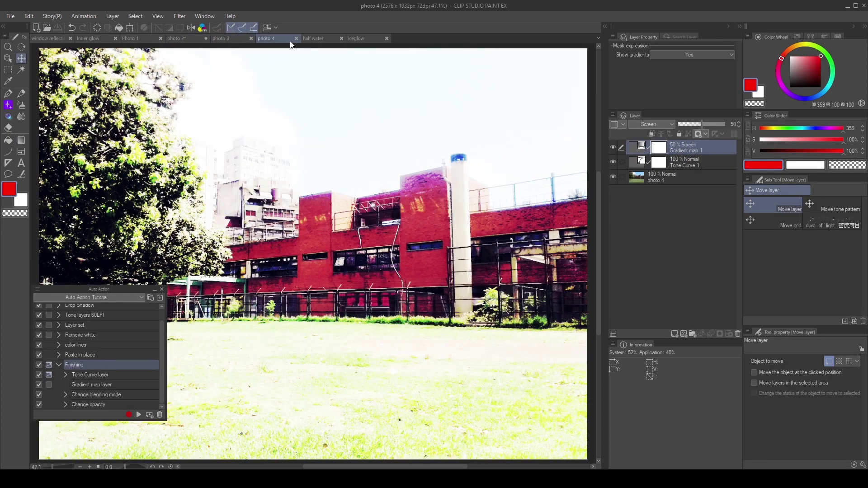
left_click(314, 38)
left_click(356, 39)
left_click(132, 39)
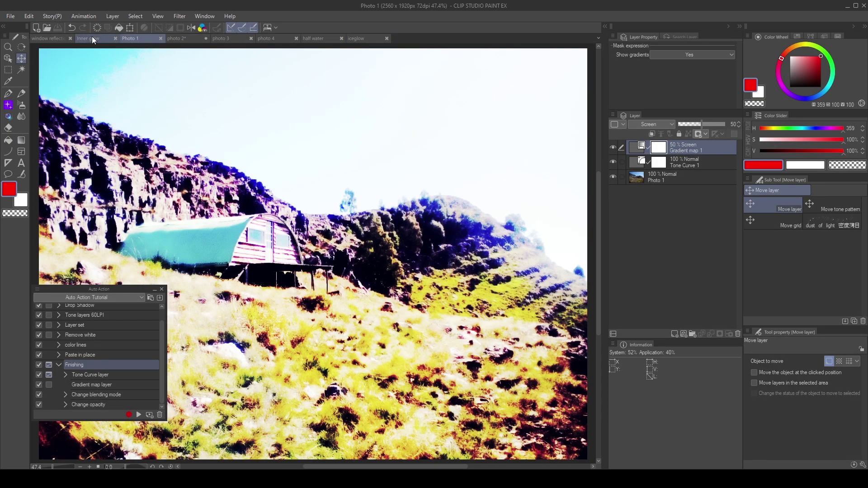
left_click(93, 38)
Switch to the Auto Actions character drawing and open File > Shortcut Settings.
left_click(59, 38)
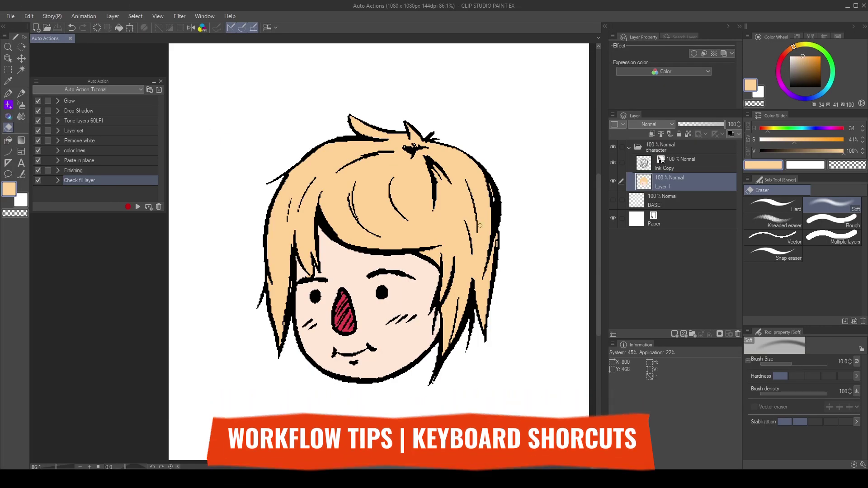
scroll(475, 220, "down", 1)
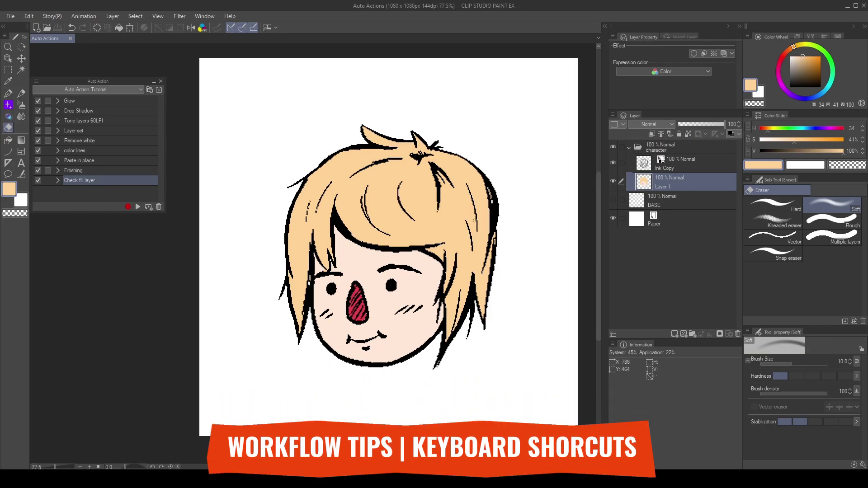
scroll(474, 221, "up", 1)
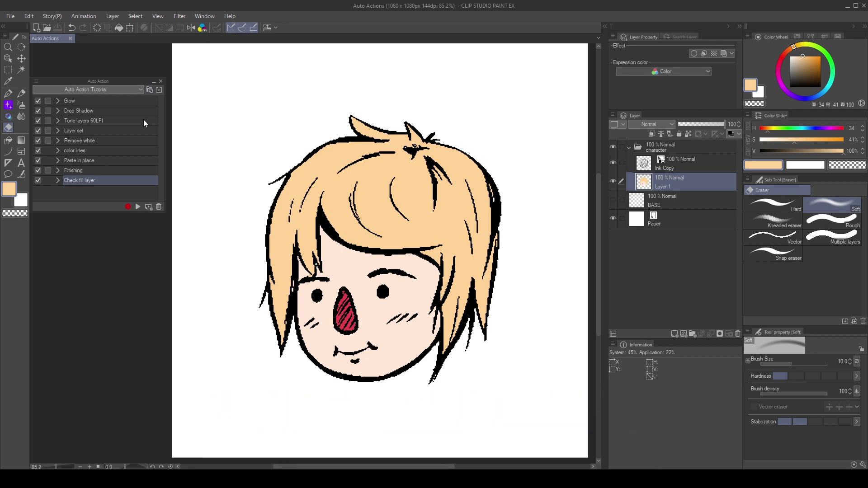
left_click(10, 16)
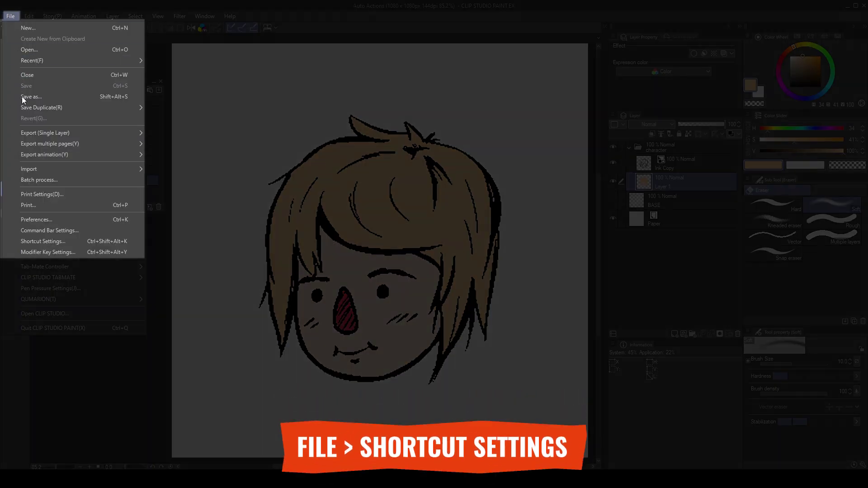
left_click(53, 241)
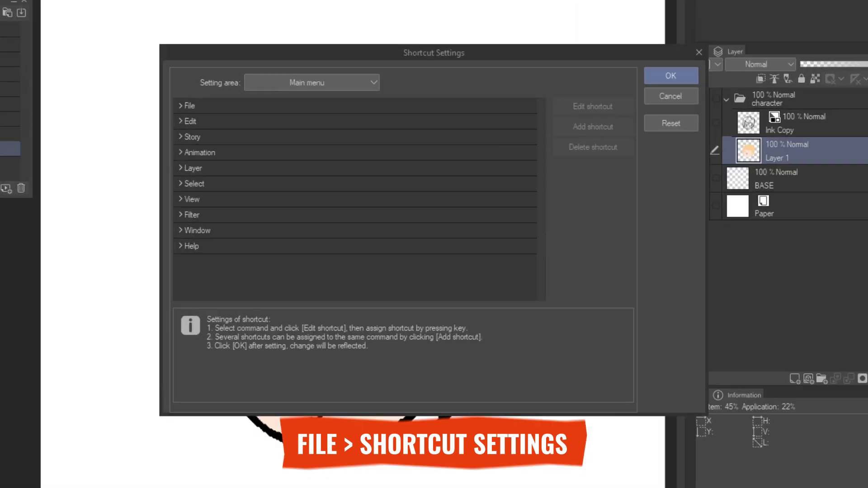
left_click_drag(335, 54, 302, 56)
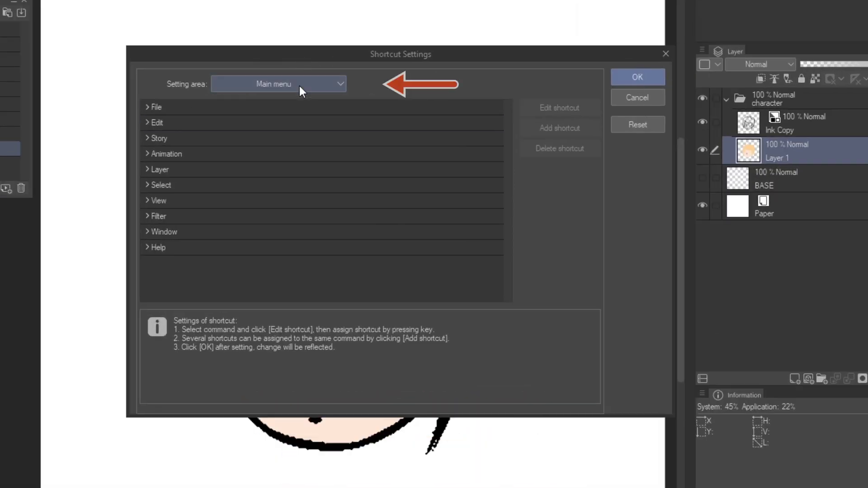
Assign F6 to Auto Action Tutorial's Check fill layer action and save the shortcut.
left_click(288, 86)
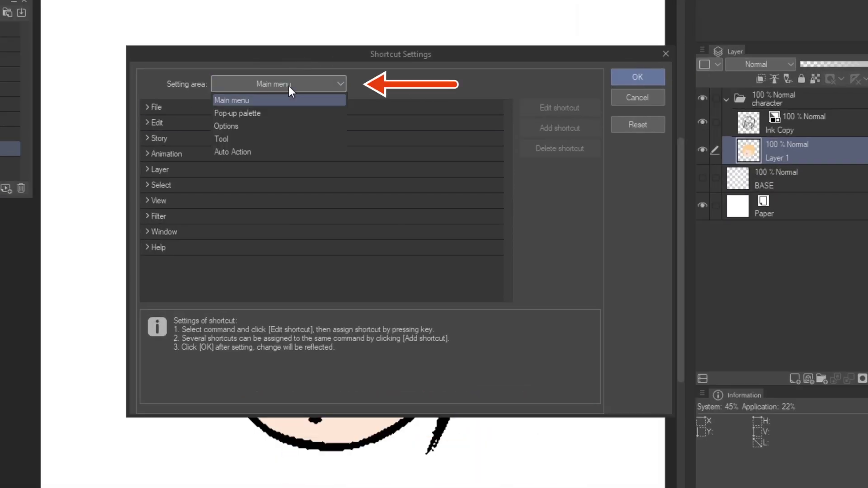
left_click(232, 151)
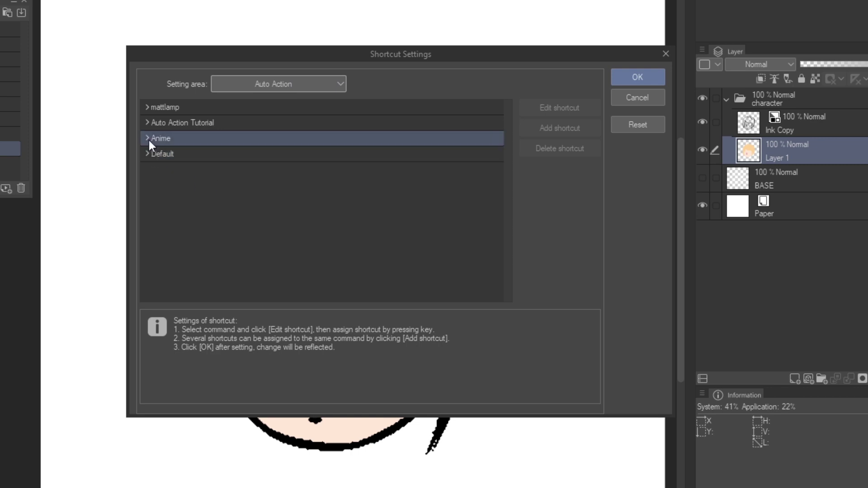
left_click(146, 122)
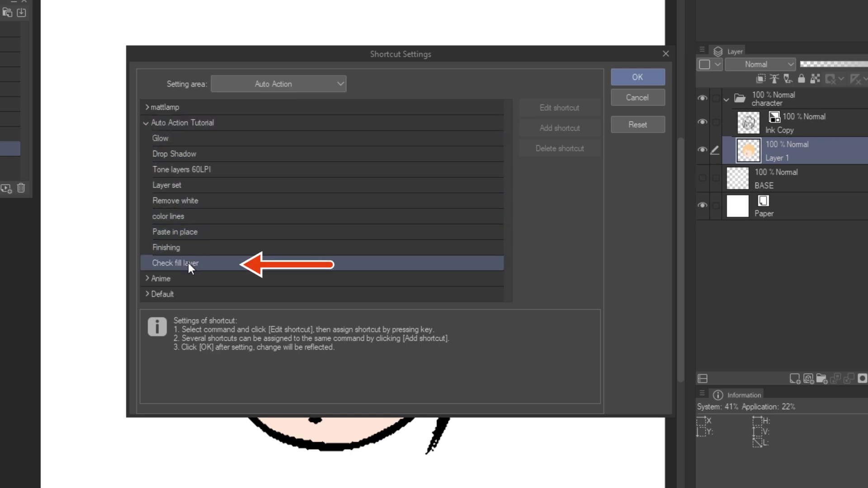
left_click(189, 263)
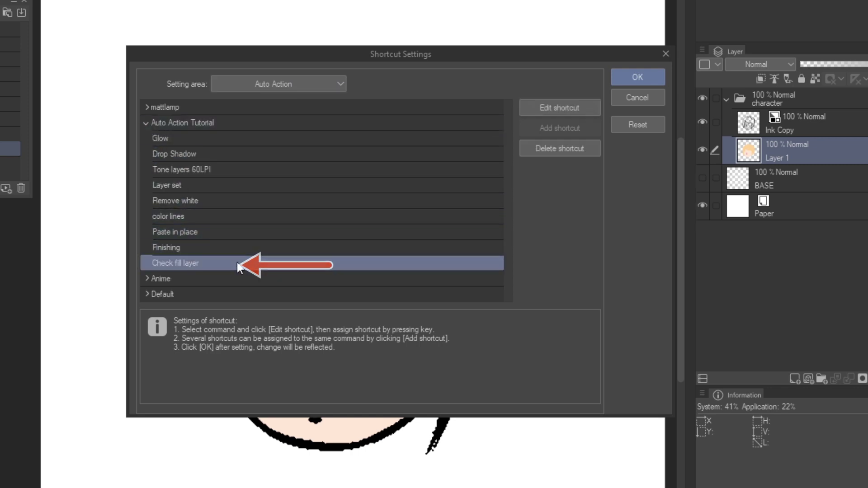
left_click(559, 107)
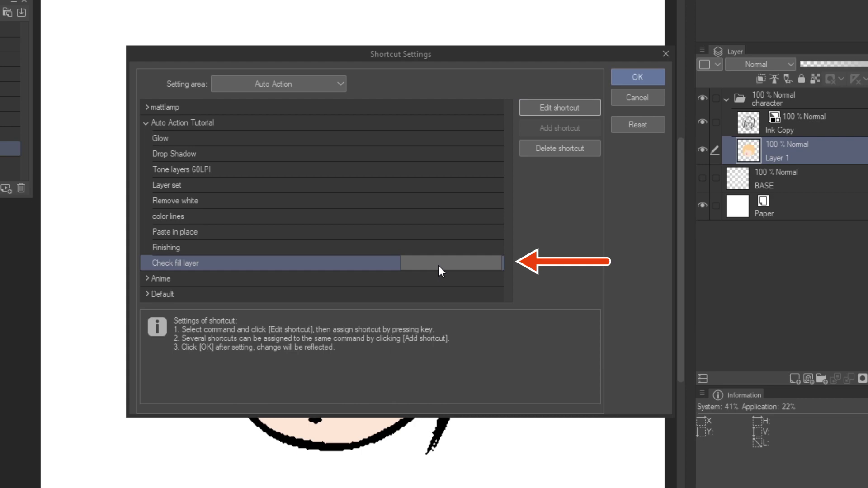
key("F6")
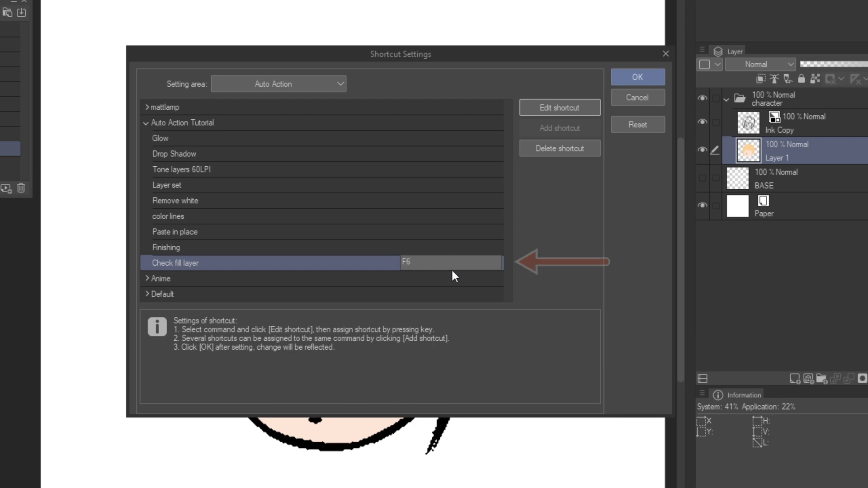
left_click(633, 77)
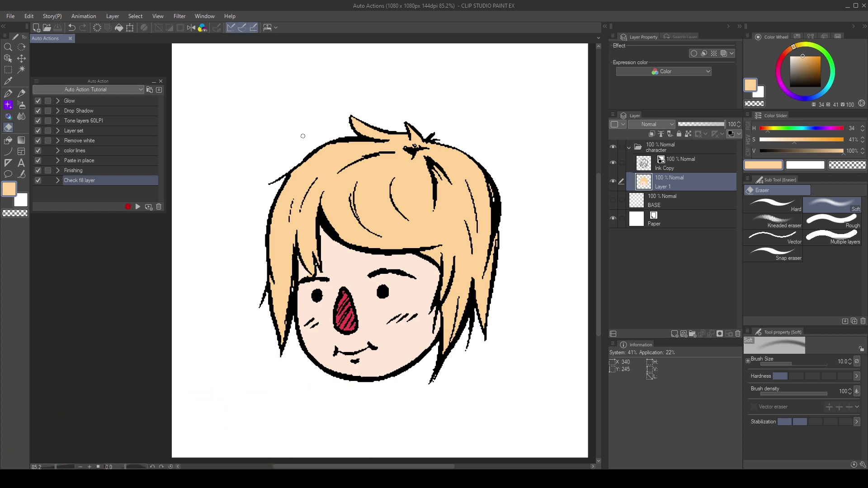
Run Check fill layer with F6, set the Fill tool to size 15, and toggle Layer 1's colour with Ctrl+B.
key("F6")
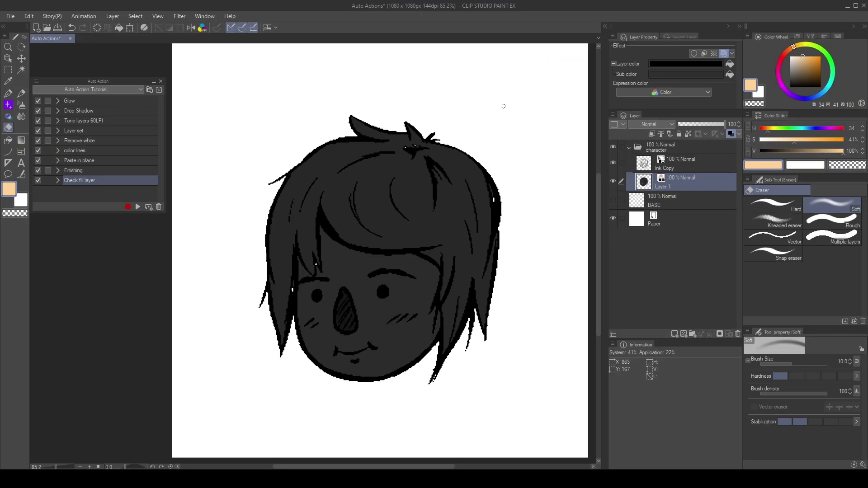
key("b")
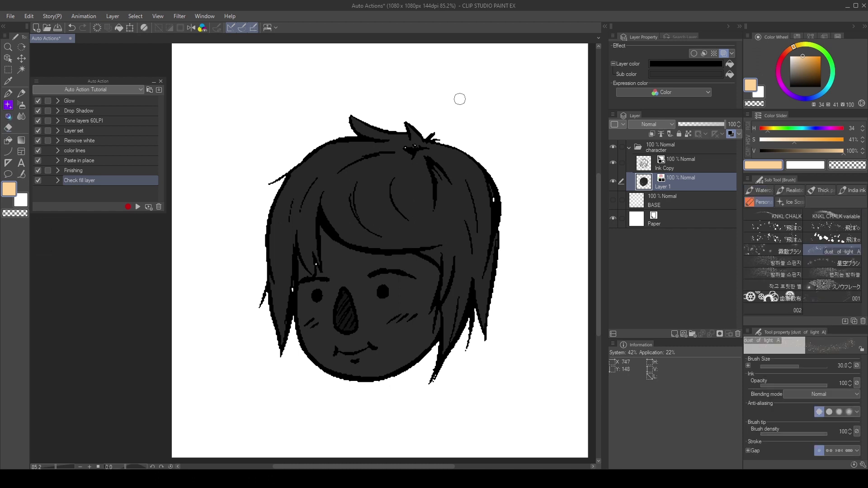
left_click(8, 140)
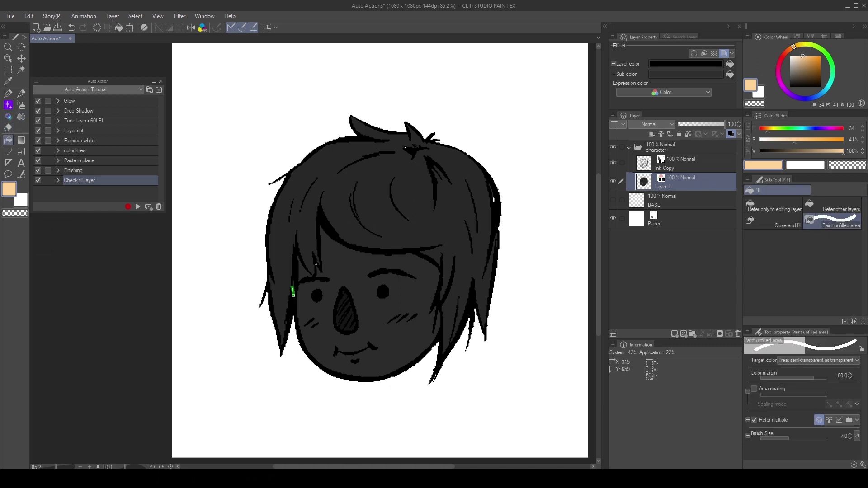
key("bracketright")
key("bracketright")
key("bracketright")
key("bracketright")
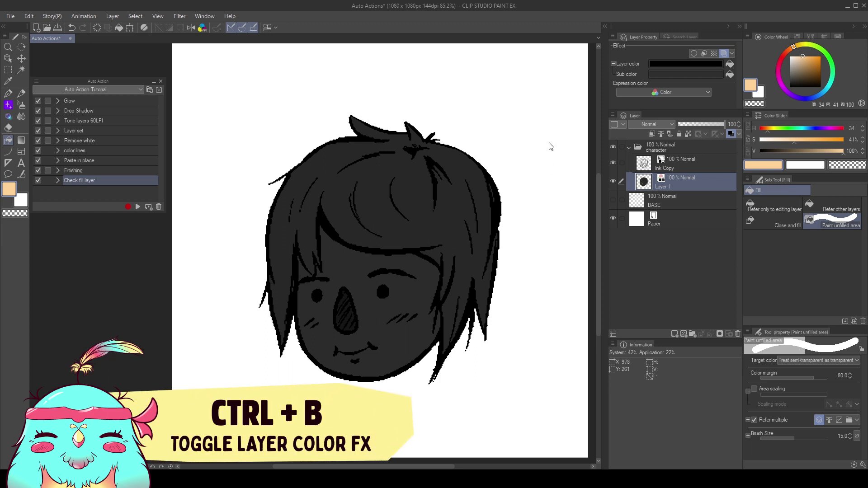
key("ctrl+b")
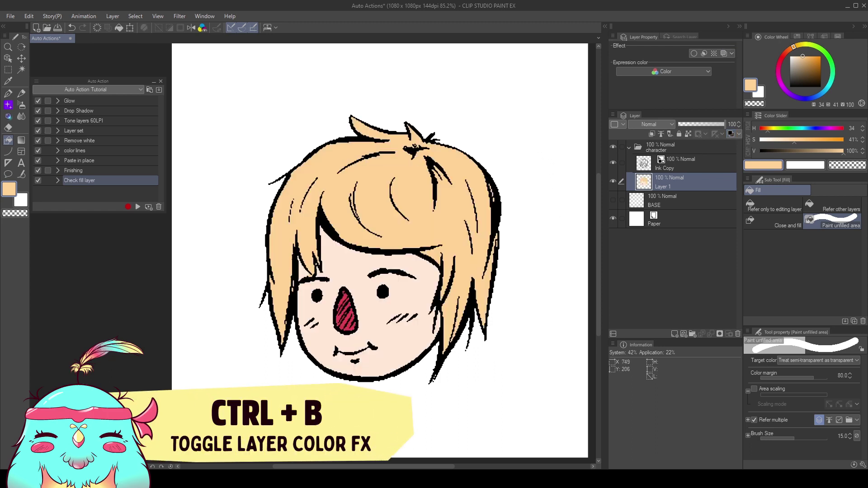
key("ctrl+b")
key("ctrl+b")
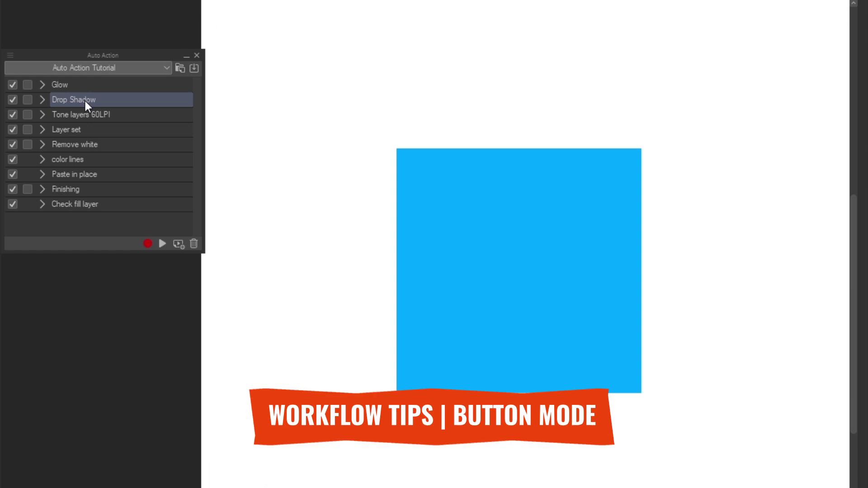
Show auto actions as buttons, run Drop Shadow on the blue square, then turn Button mode off.
right_click(85, 100)
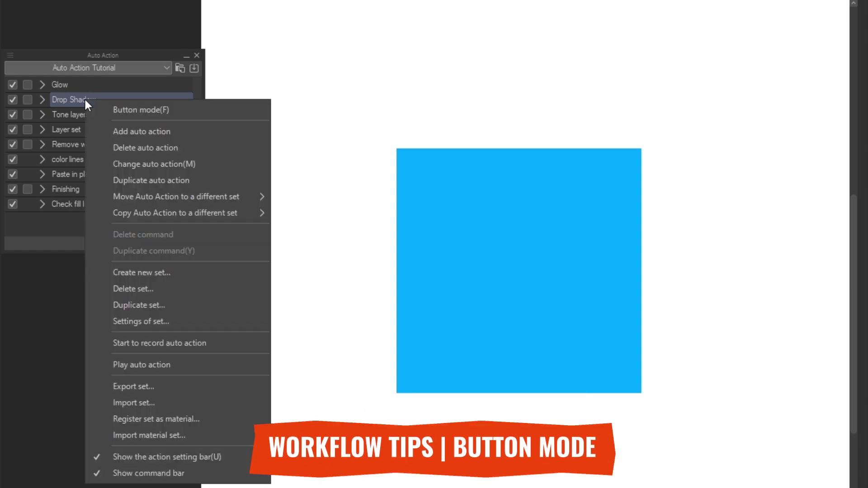
left_click(119, 115)
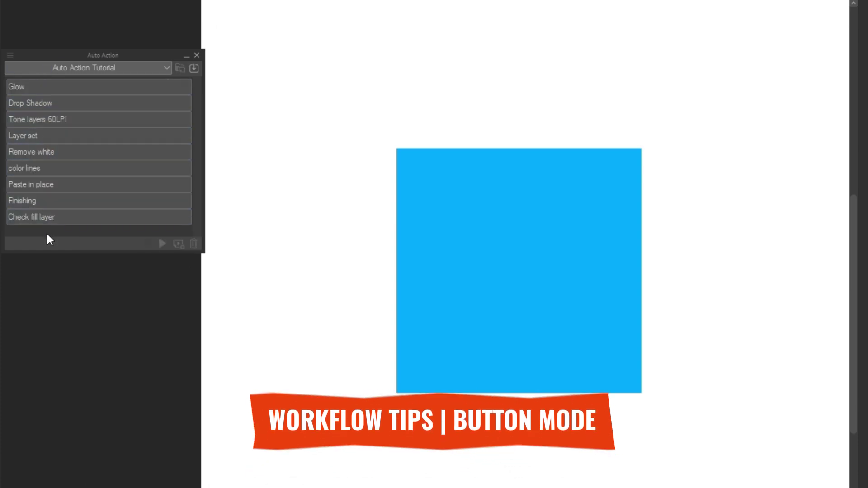
left_click(46, 152)
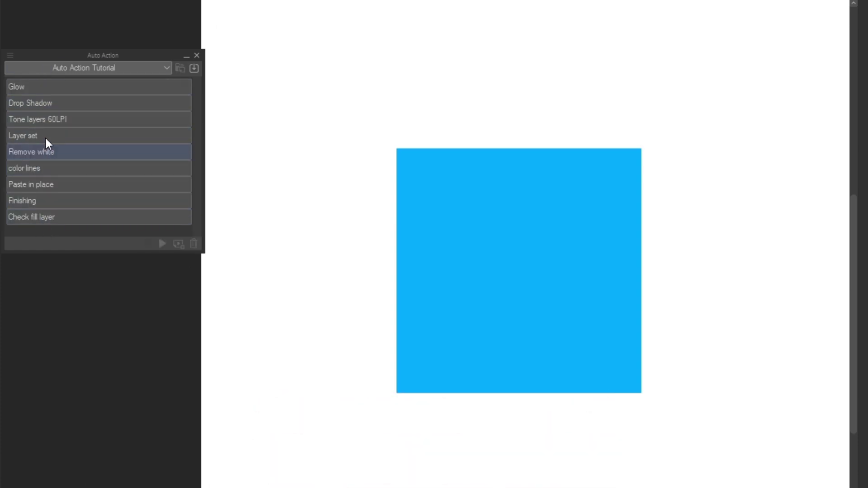
left_click(43, 102)
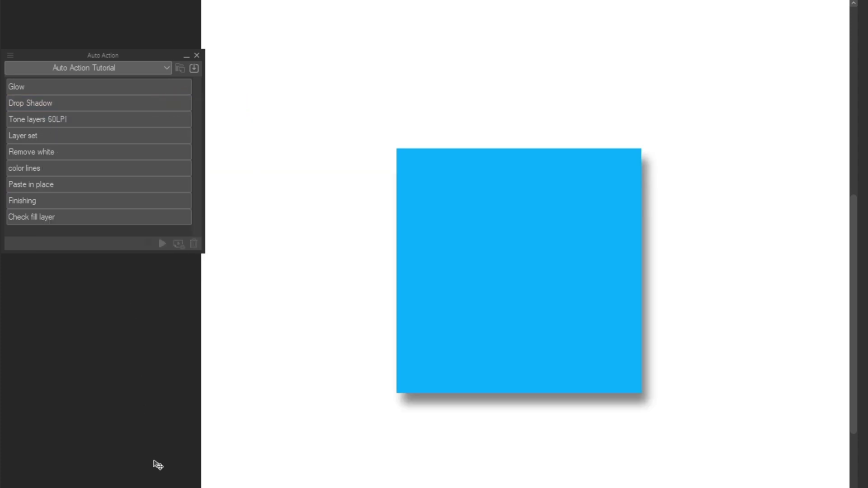
left_click(11, 55)
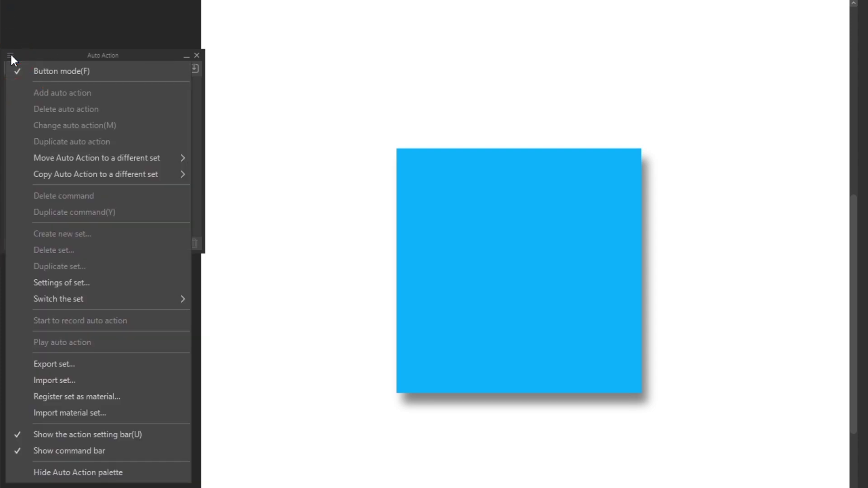
left_click(48, 78)
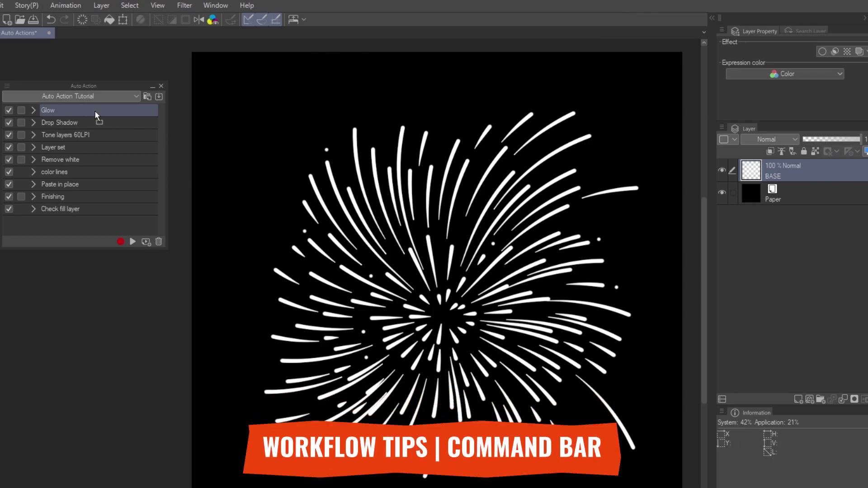
Put Glow on the command bar, run it to give the firework a red glow, and view its options.
left_click_drag(322, 20, 322, 20)
left_click(322, 21)
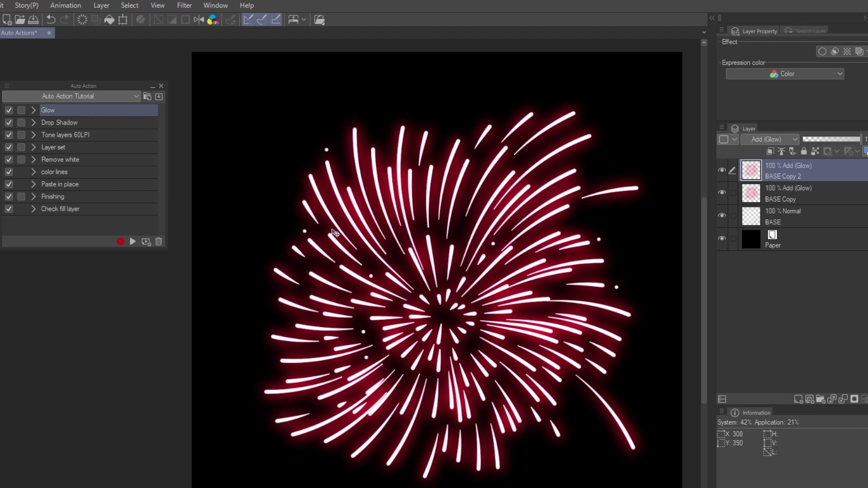
right_click(321, 21)
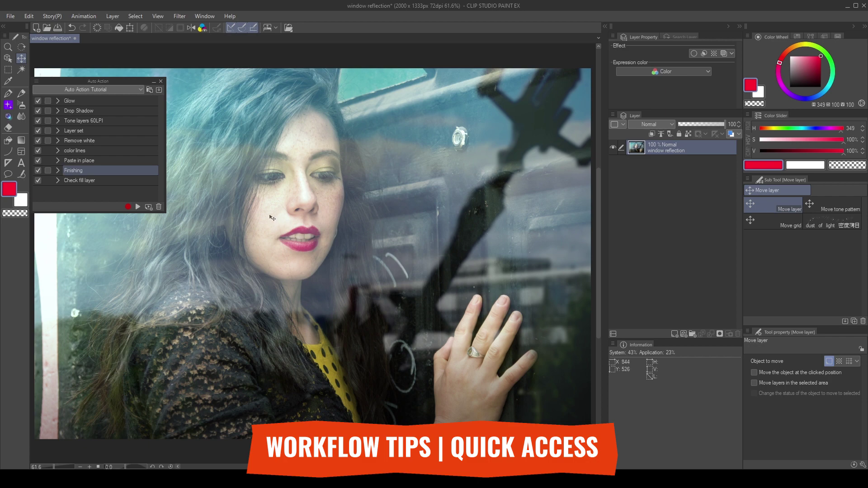
Show Quick Access and add Finishing, Glow, Drop Shadow and Tone layers 60LPI to it.
left_click(204, 16)
left_click(238, 69)
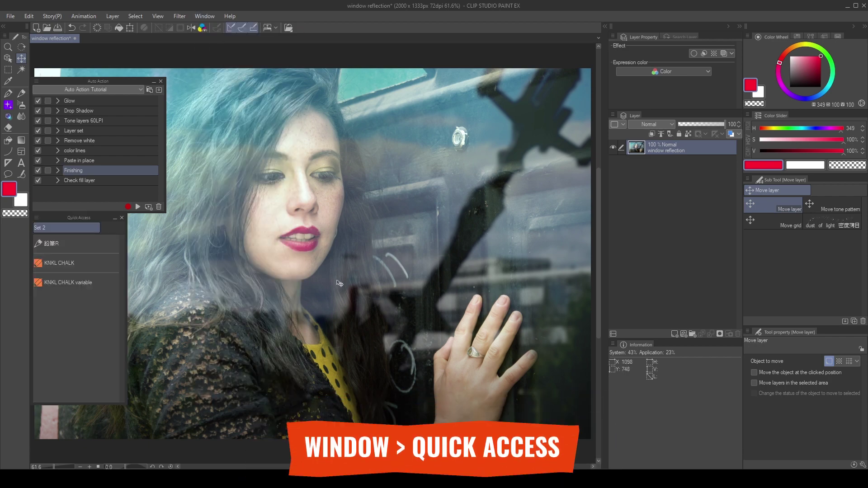
left_click_drag(76, 172, 71, 303)
left_click_drag(69, 101, 68, 336)
left_click_drag(84, 120, 72, 358)
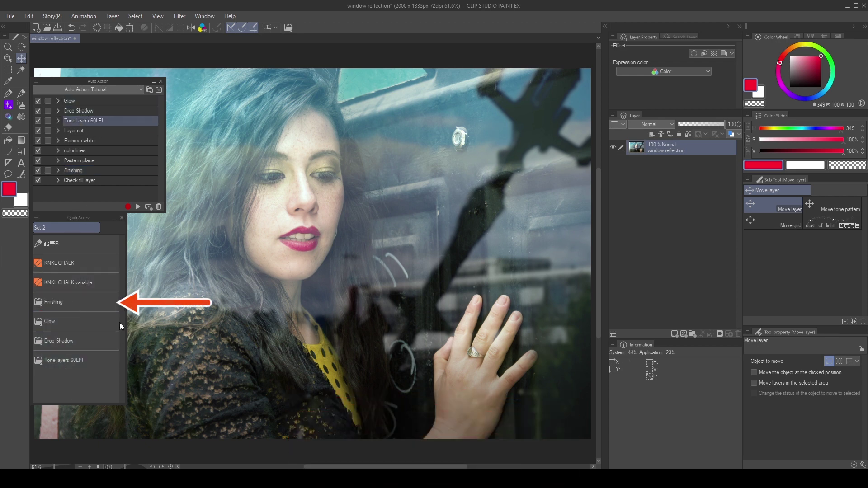
left_click(77, 302)
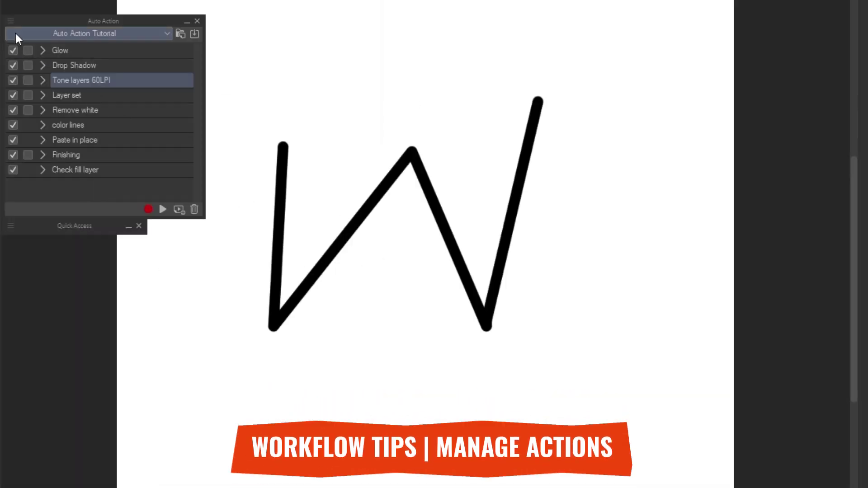
Import the 白黒フチ取り auto action set from Clip Studio materials.
left_click(10, 21)
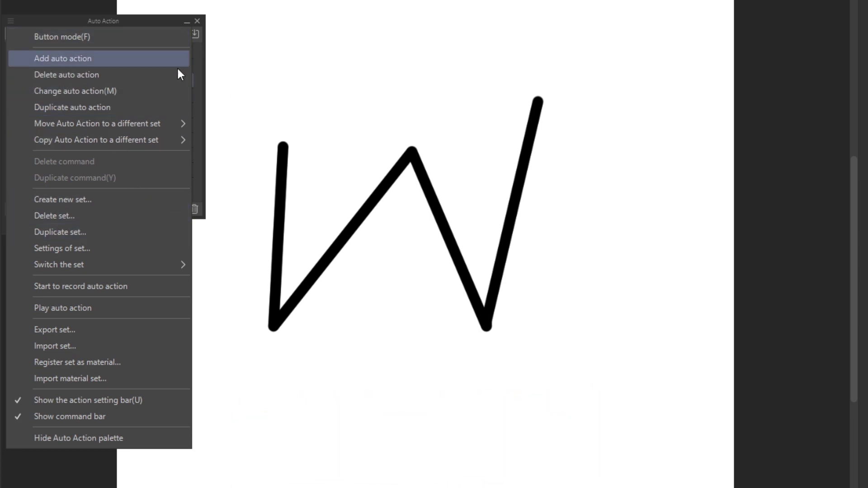
mouse_move(147, 140)
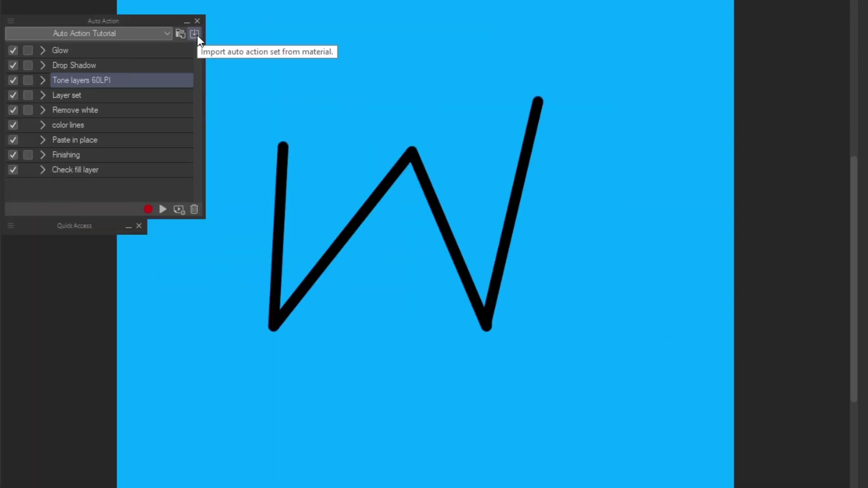
left_click(197, 36)
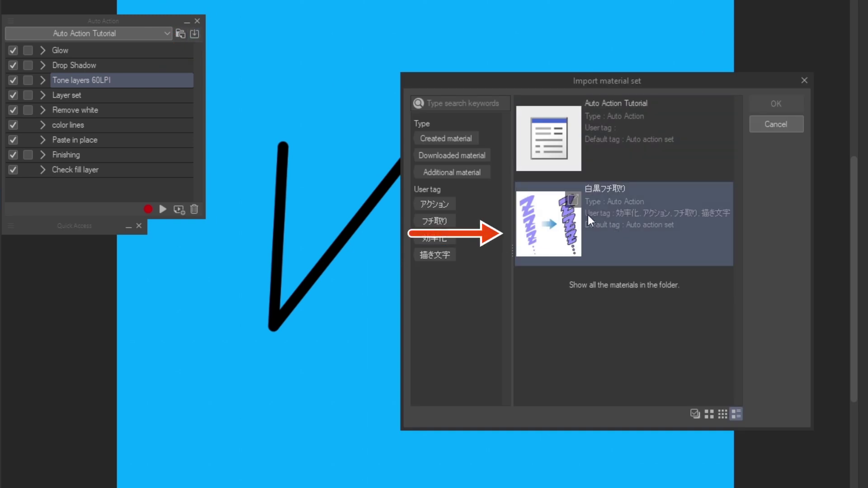
left_click(588, 216)
left_click(783, 103)
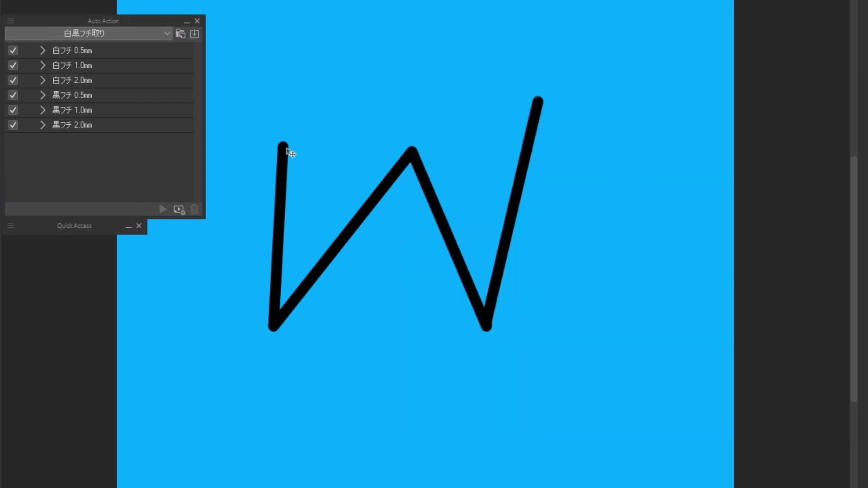
Play the 白フチ 2.0mm action to outline the black W in white.
left_click(119, 39)
left_click(87, 175)
left_click(94, 82)
left_click(163, 209)
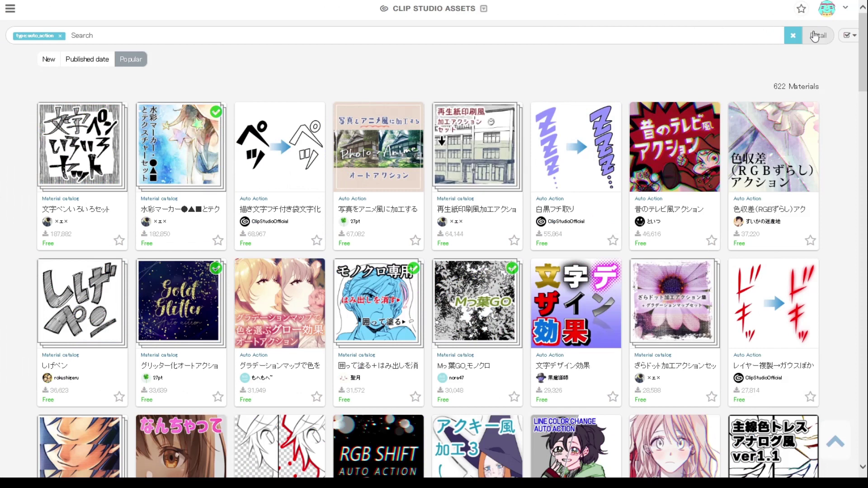
Toggle the Detail filter panel and scroll through the popular Auto Action asset results.
left_click(818, 35)
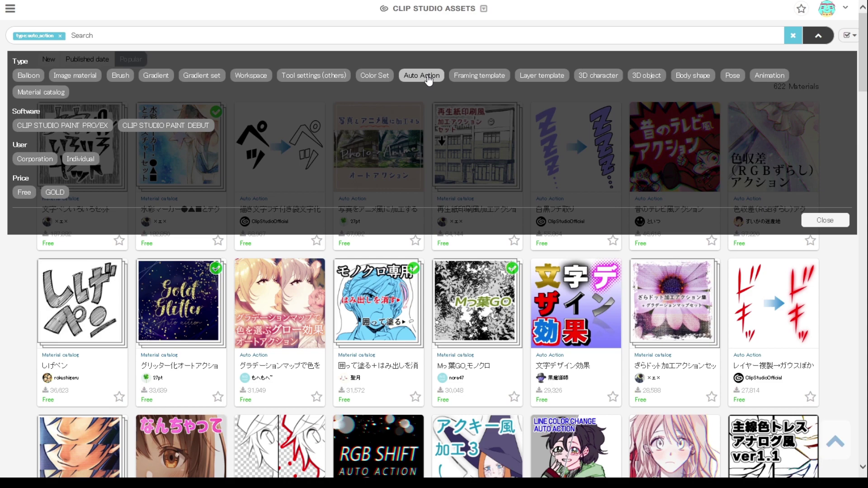
left_click(818, 35)
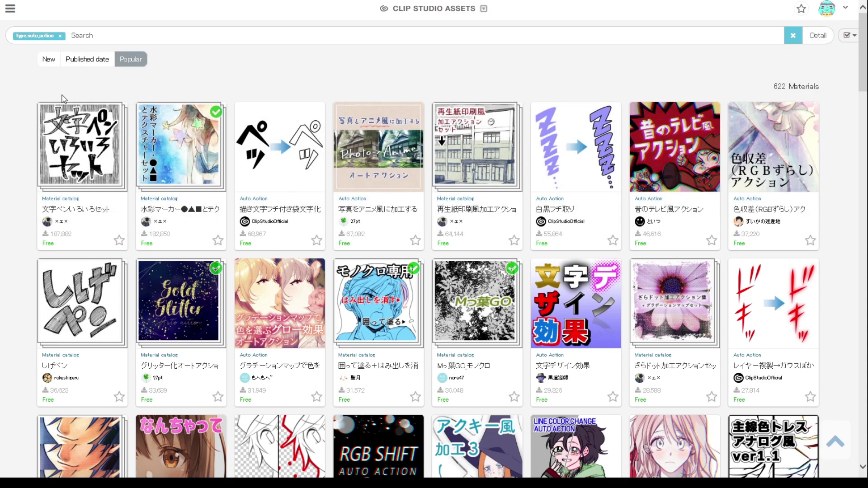
scroll(695, 123, "down", 3)
left_click_drag(865, 73, 866, 330)
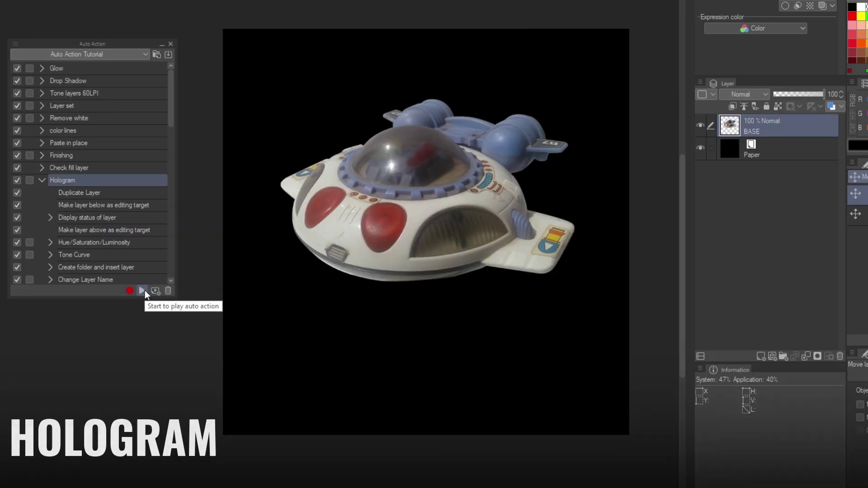
Run Hologram on the spaceship, make the LOVE shadow gradient red, and shift hue to -166.
left_click(143, 291)
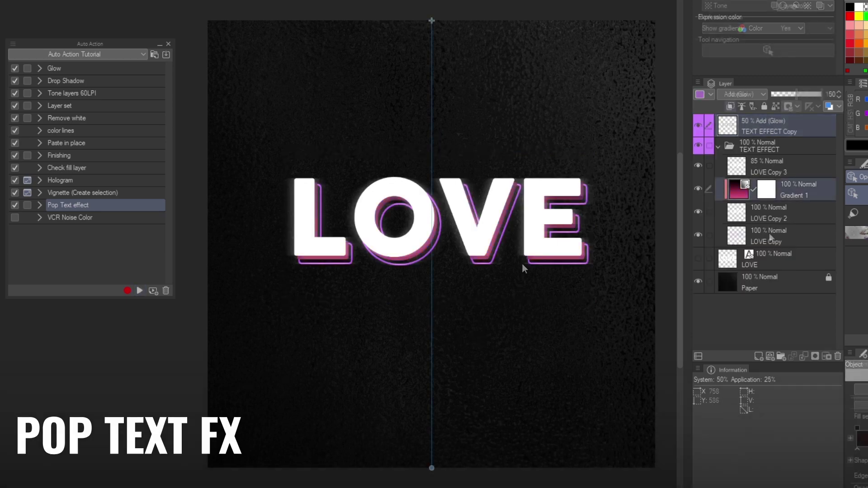
left_click(769, 237)
key("ctrl+u")
left_click_drag(91, 277, 7, 276)
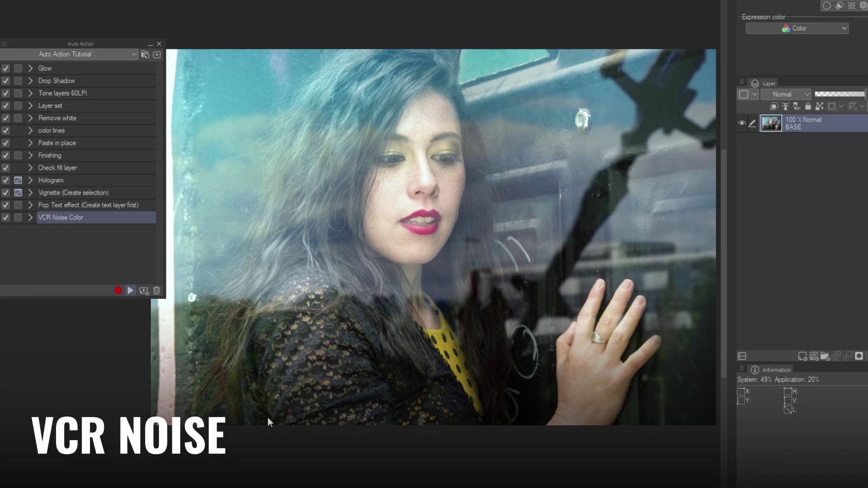